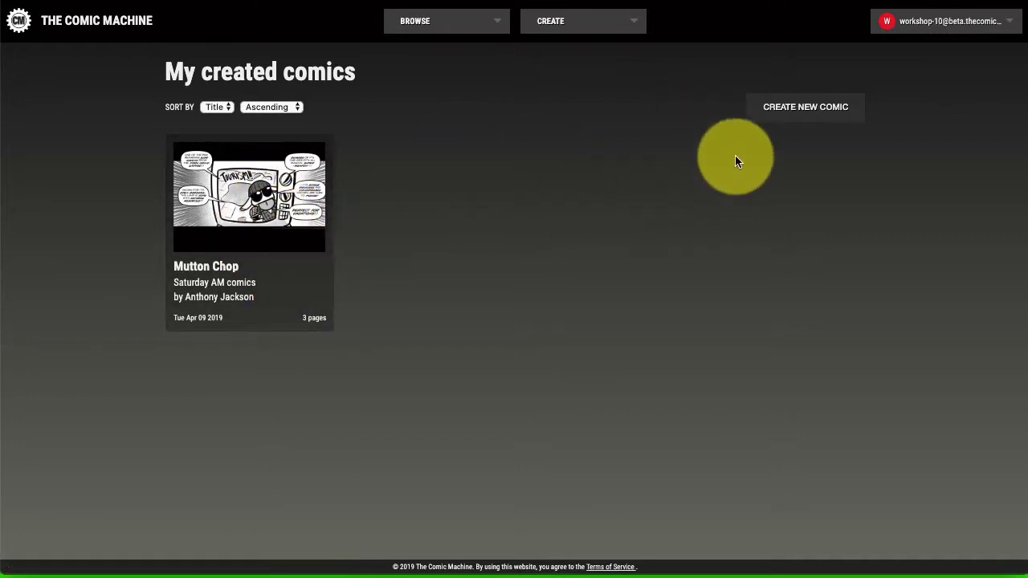
Create a new comic titled "test"
click(786, 119)
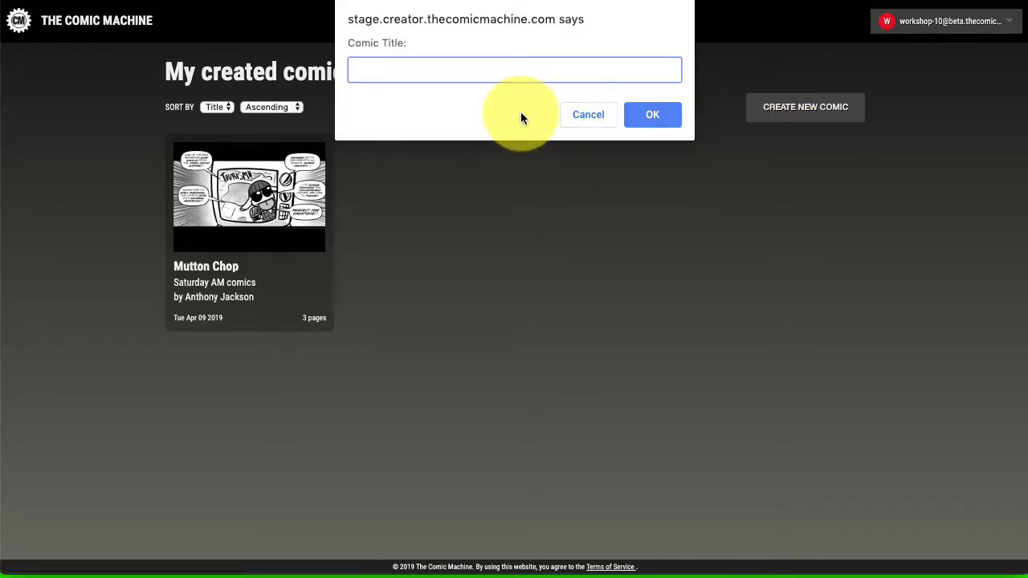
text(test)
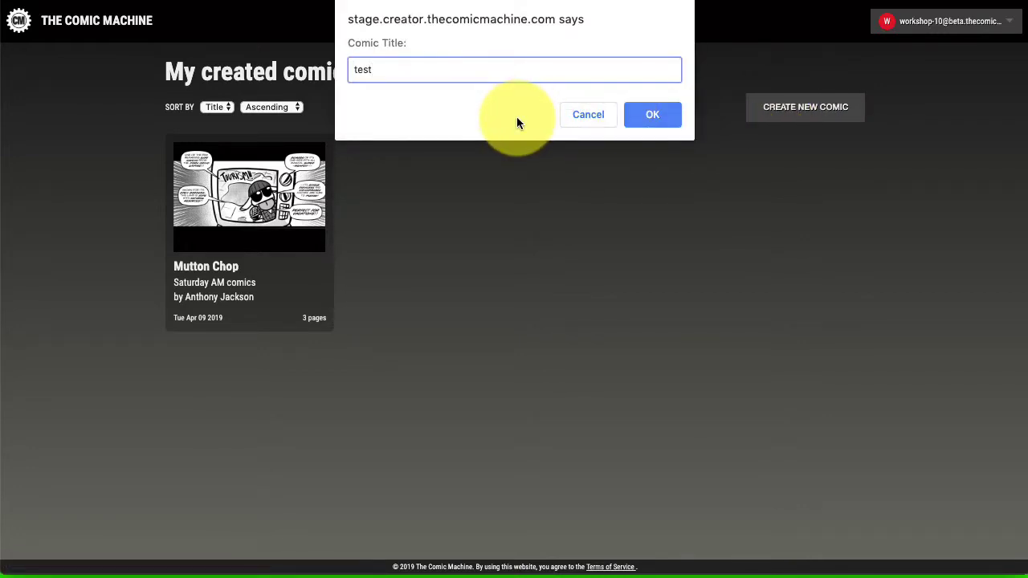
key(Return)
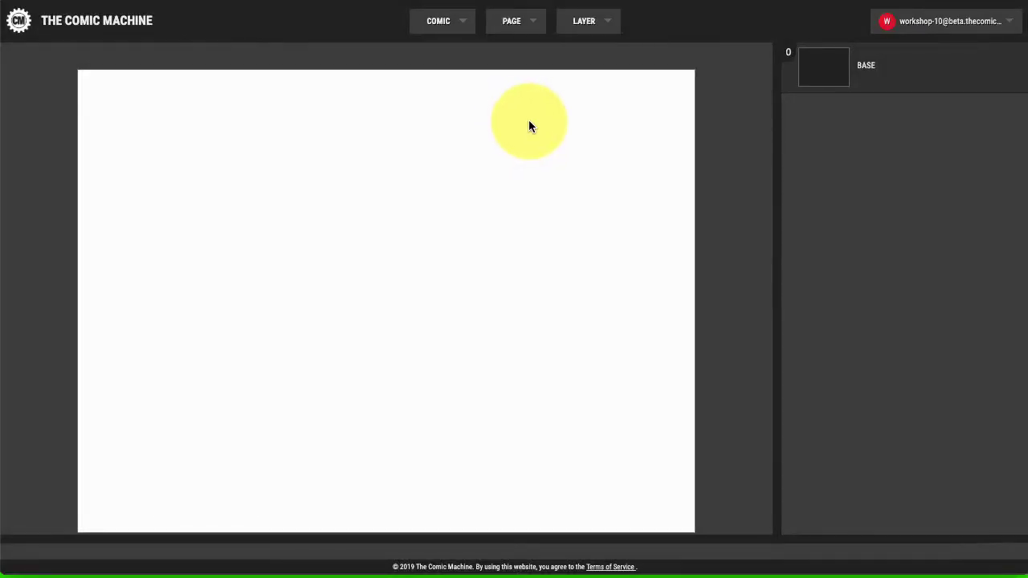
click(457, 33)
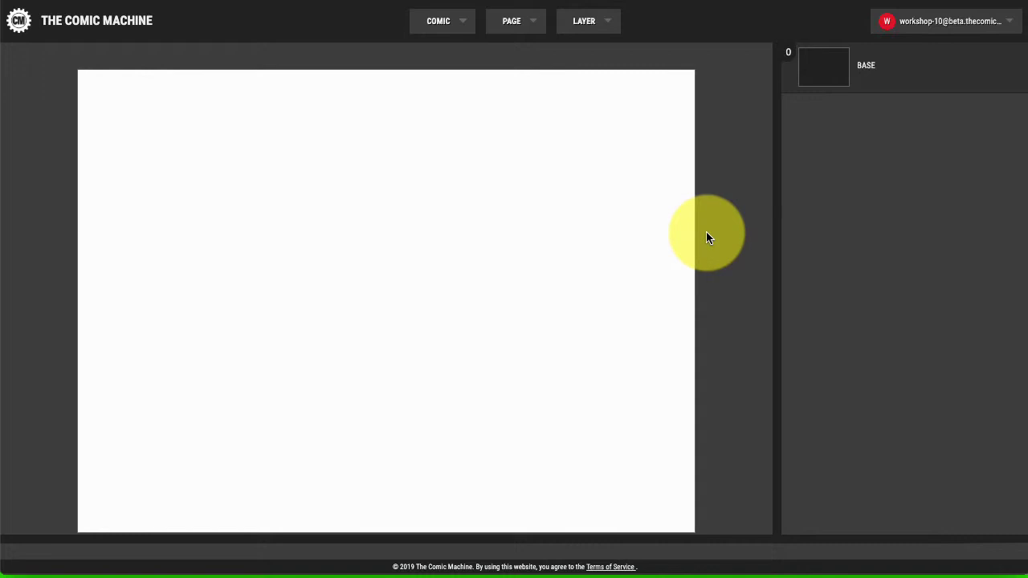
key(ctrl+minus)
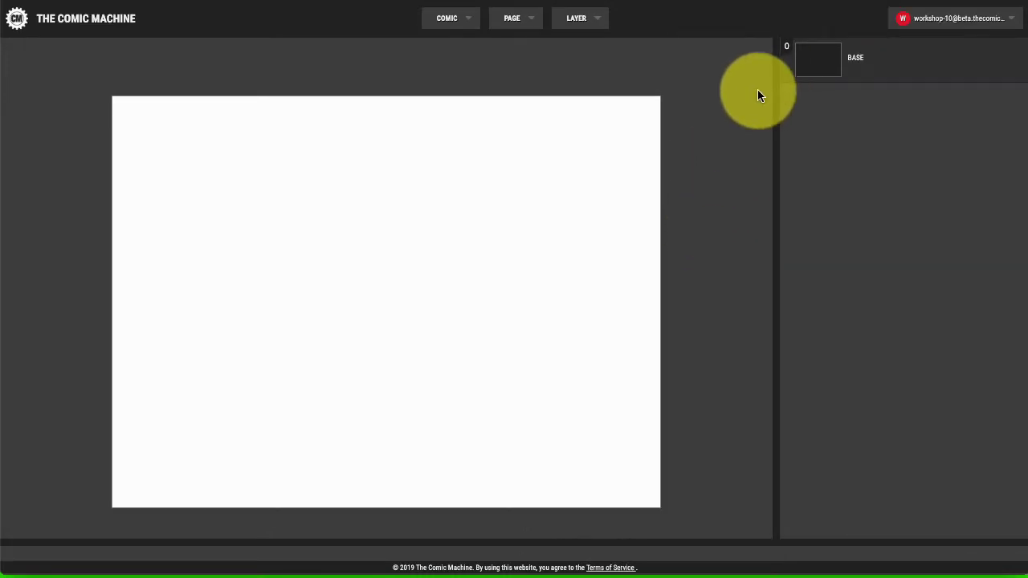
key(ctrl+plus)
scroll(727, 129, down, 2)
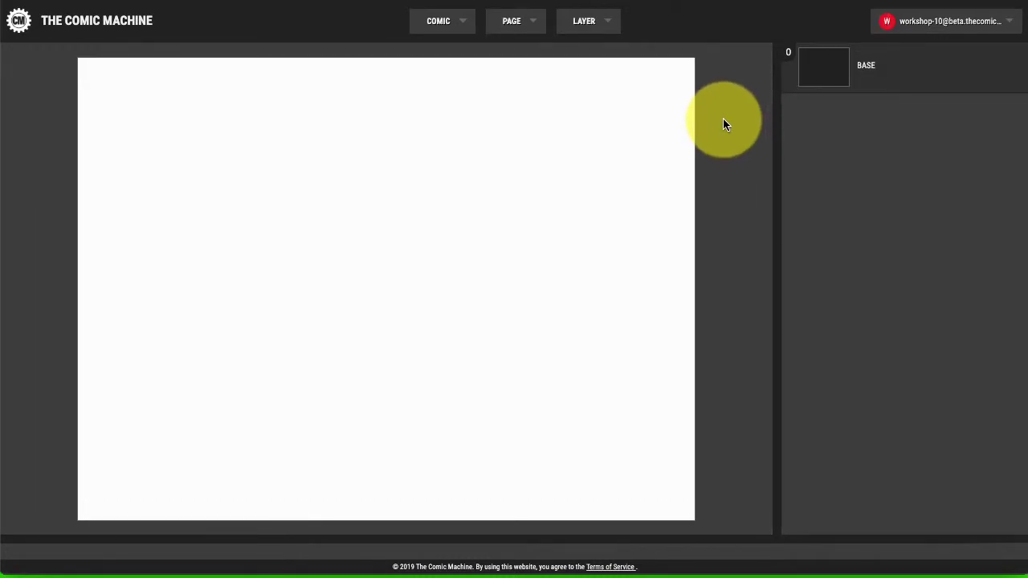
scroll(723, 119, down, 1)
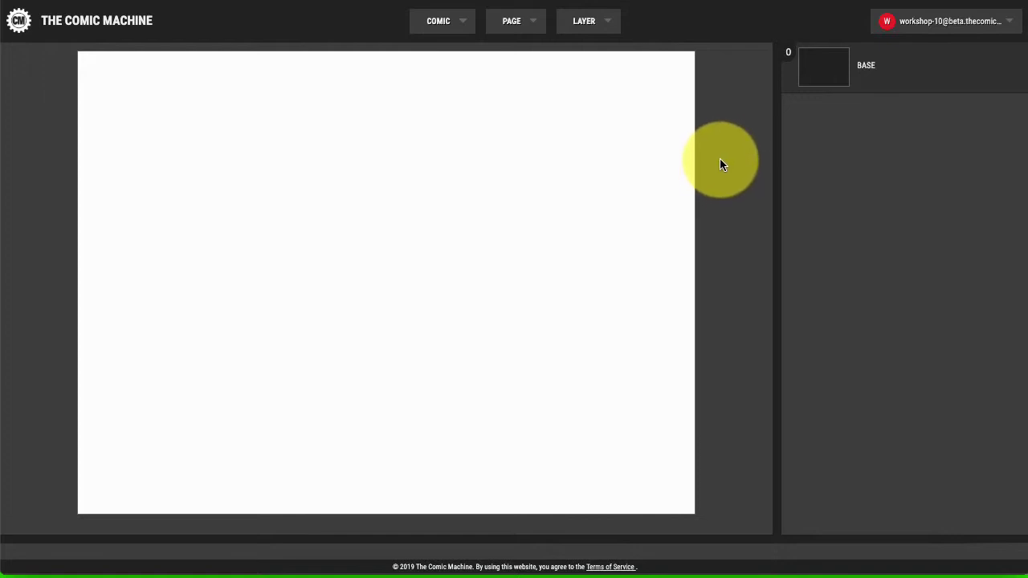
scroll(723, 159, down, 1)
scroll(722, 160, down, 1)
scroll(722, 159, up, 1)
scroll(722, 159, down, 1)
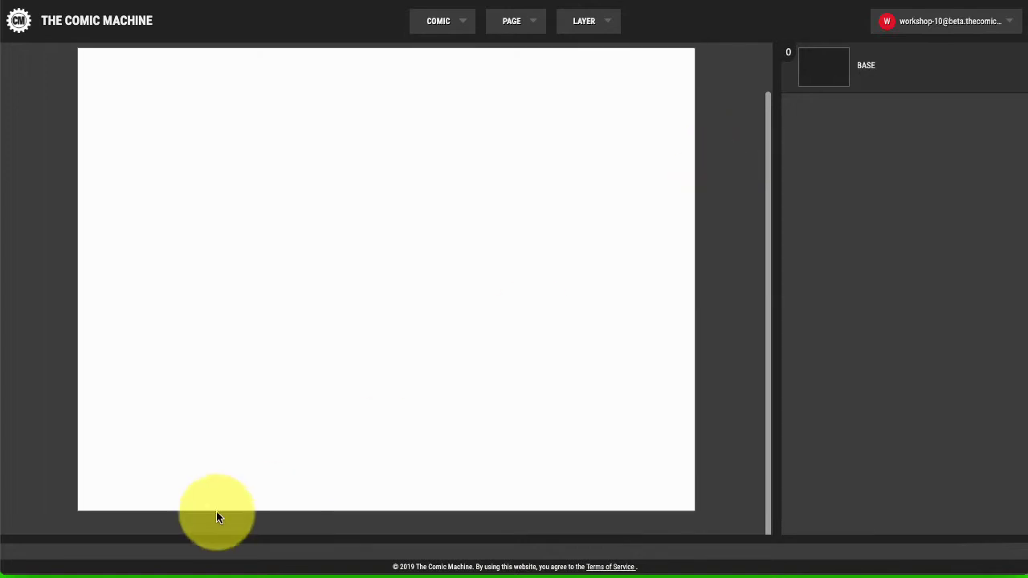
mouse_move(251, 548)
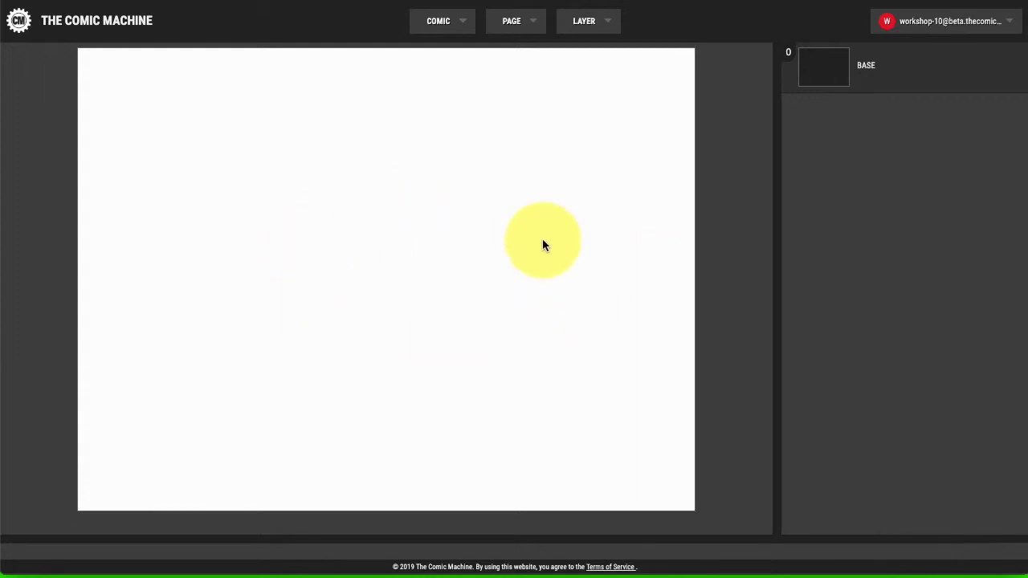
right_click(841, 252)
click(837, 254)
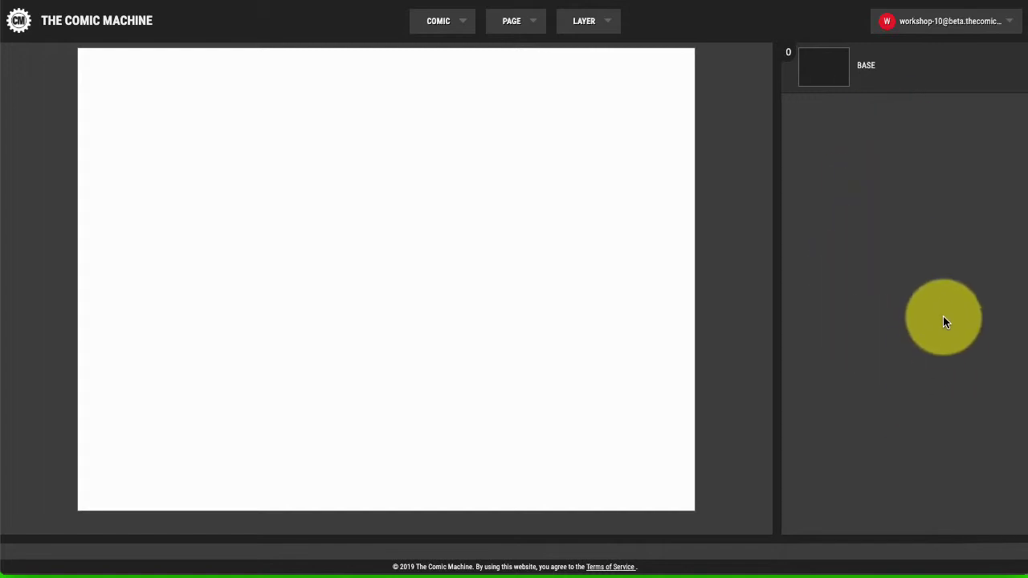
click(452, 25)
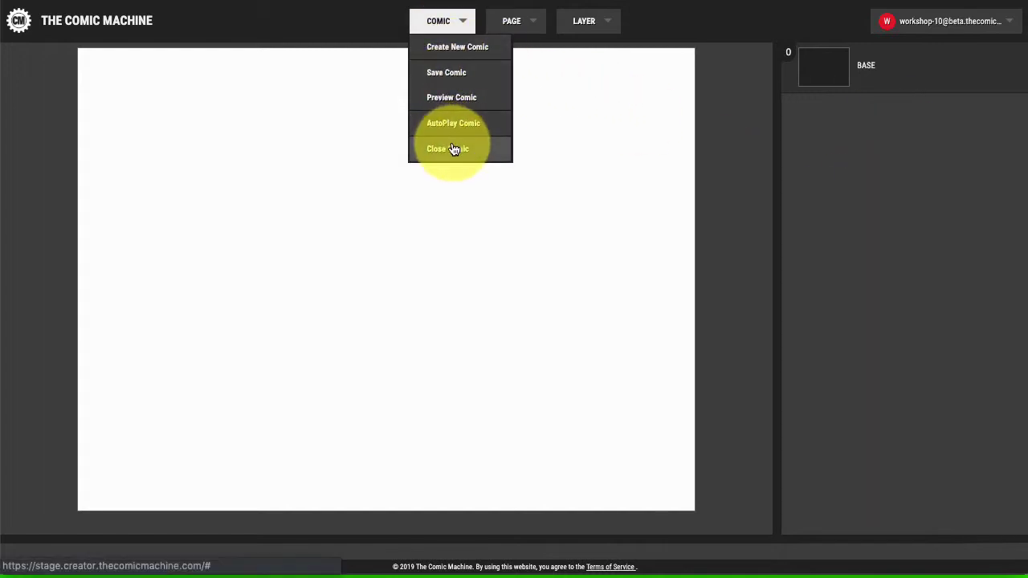
click(529, 21)
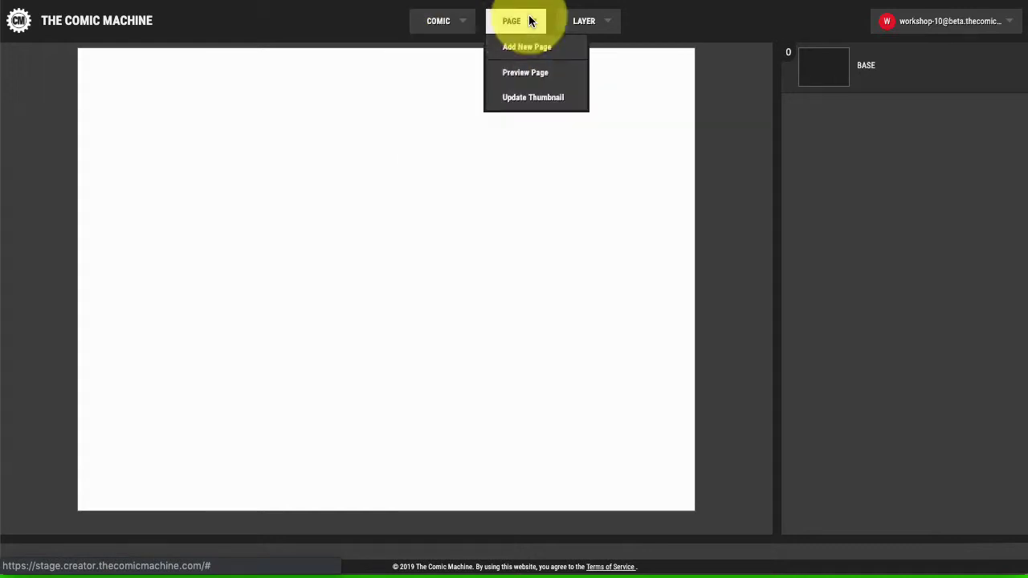
click(595, 21)
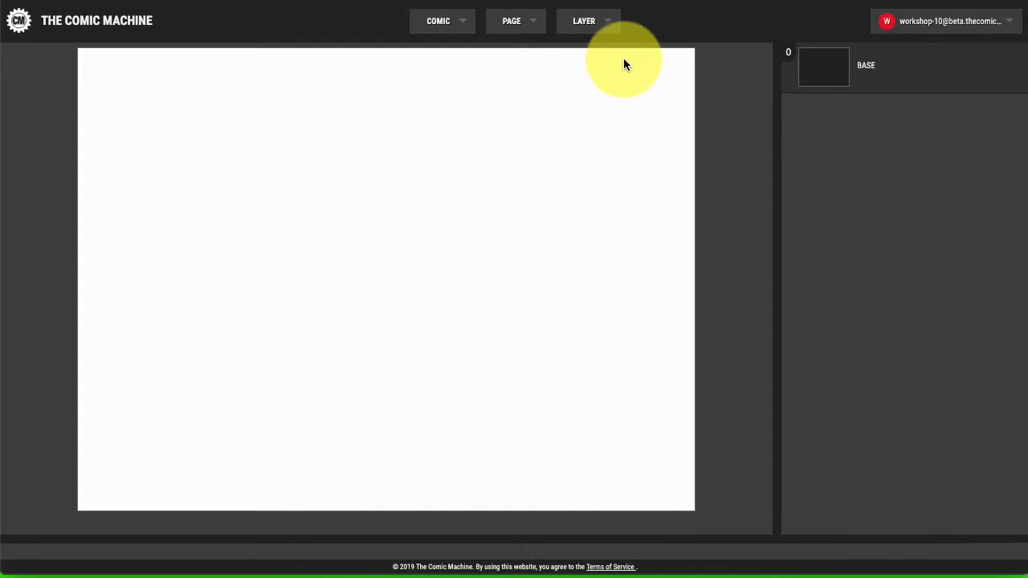
Add a new layer to the page using the image Sample-Page-1-No-Text.jpg
click(610, 24)
click(599, 48)
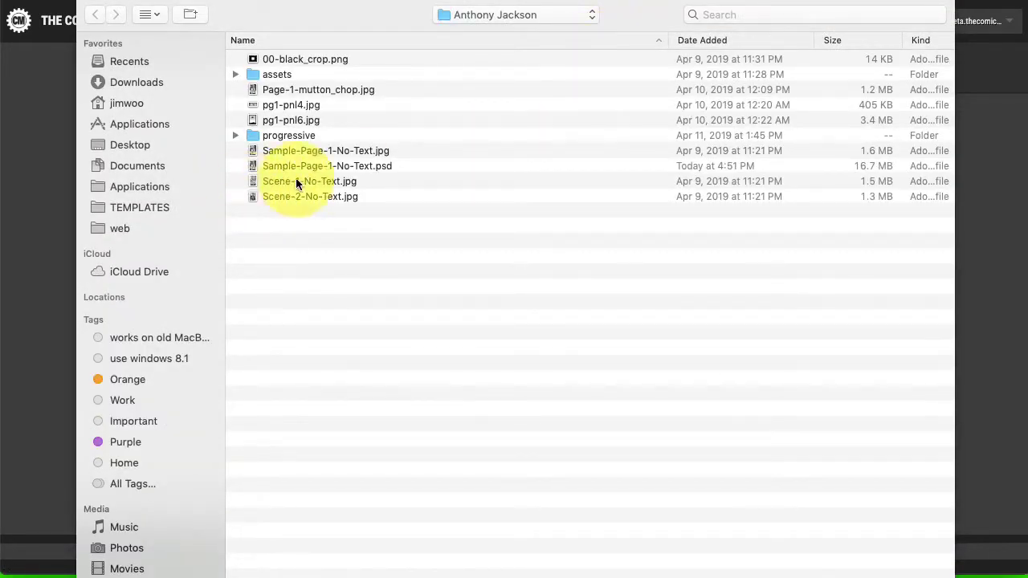
double_click(366, 151)
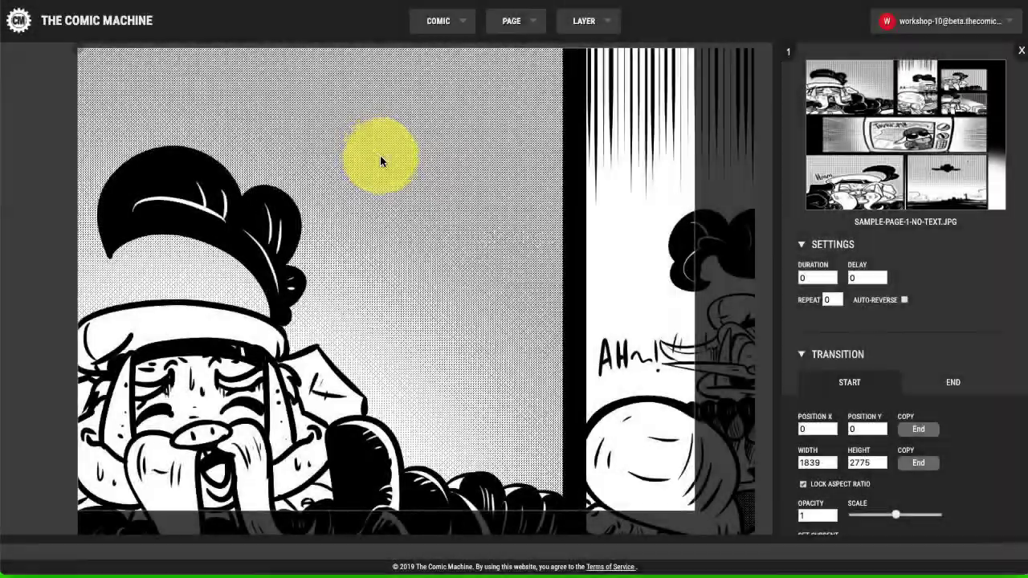
Reposition the image layer on the page to about X 74, Y 78 in its Start state
drag(372, 205, 464, 229)
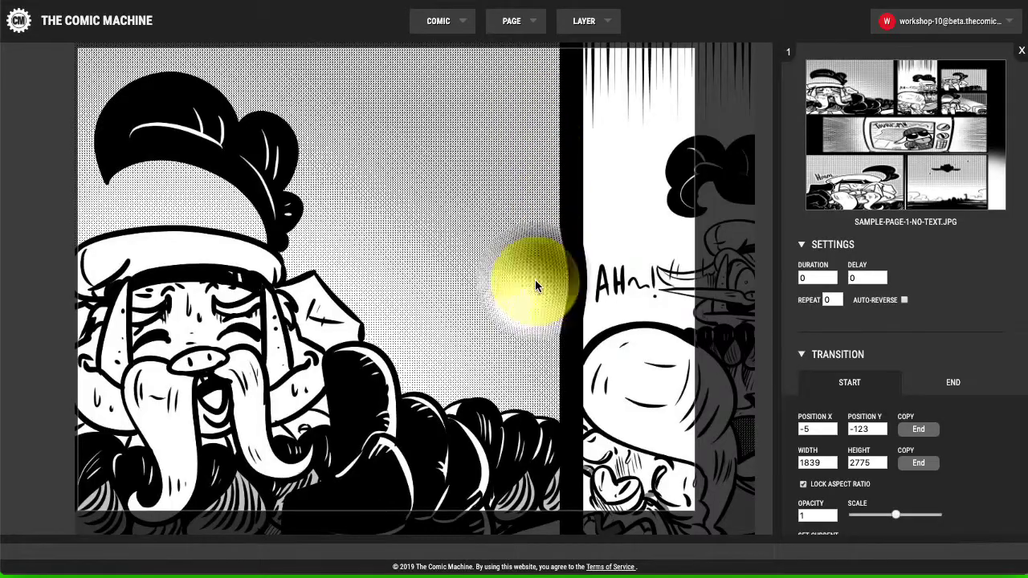
drag(535, 279, 244, 156)
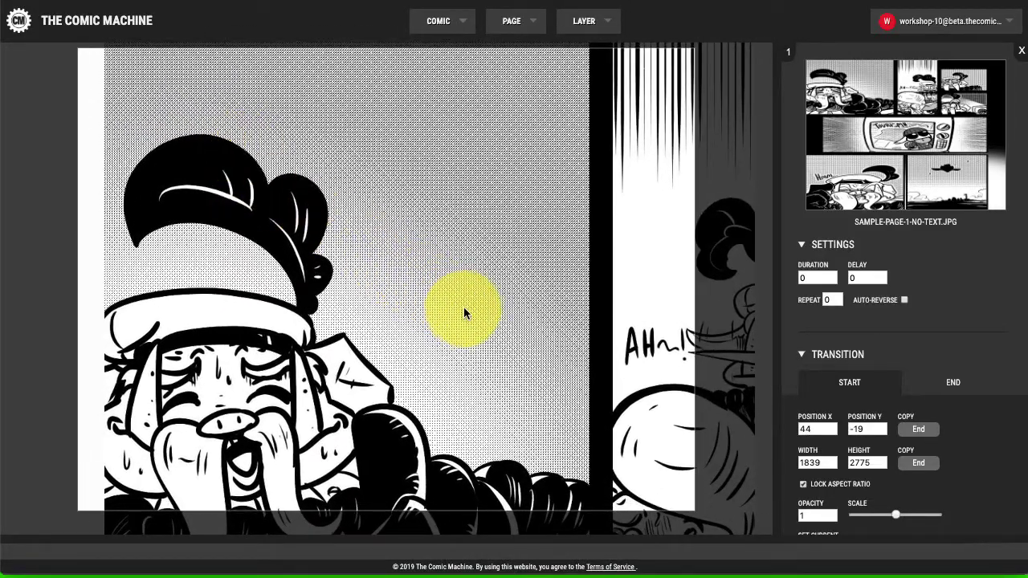
drag(556, 392, 567, 331)
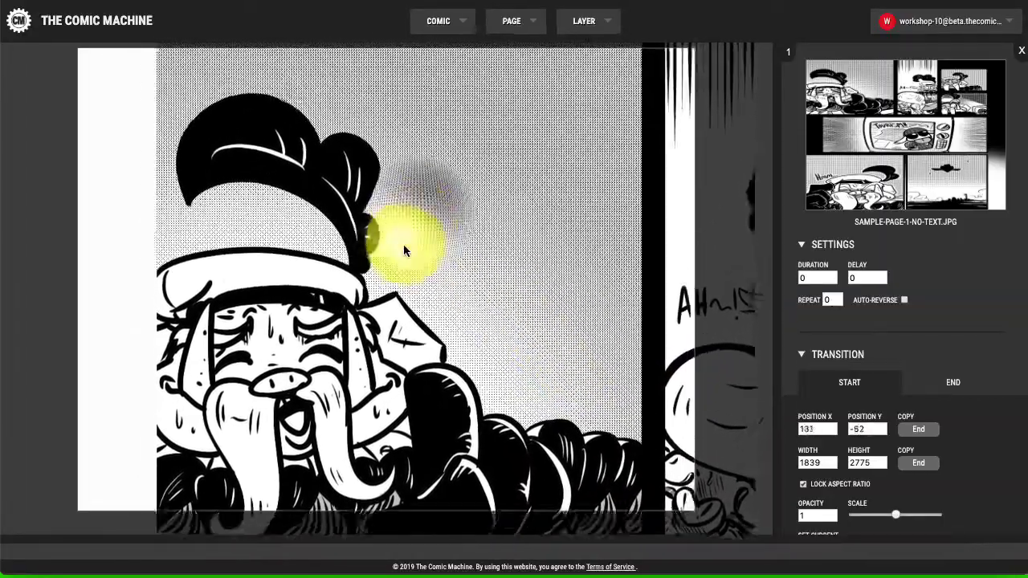
drag(403, 245, 389, 302)
drag(277, 213, 254, 243)
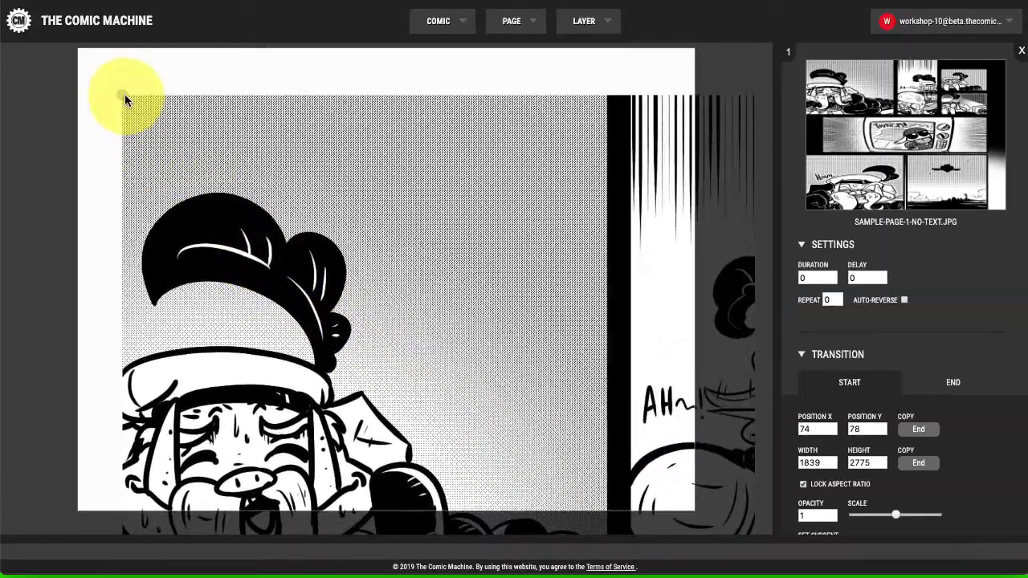
Shrink the image layer from its upper-left corner to about 1776 by 2679 and move it to about X -23, Y -31
drag(124, 94, 153, 94)
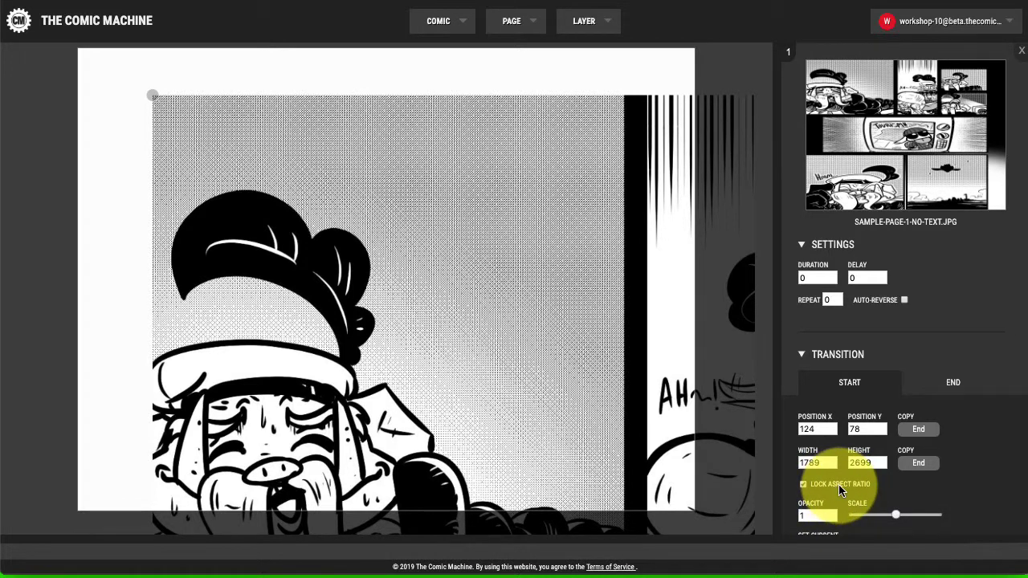
mouse_move(151, 96)
mouse_down()
mouse_move(244, 127)
mouse_move(104, 45)
mouse_move(162, 98)
mouse_up()
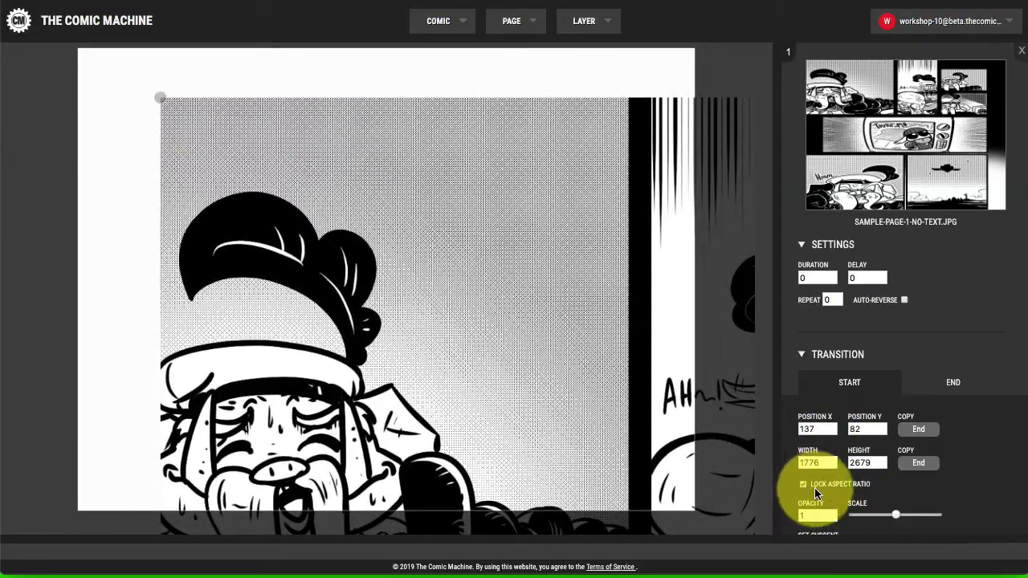
drag(513, 327, 453, 291)
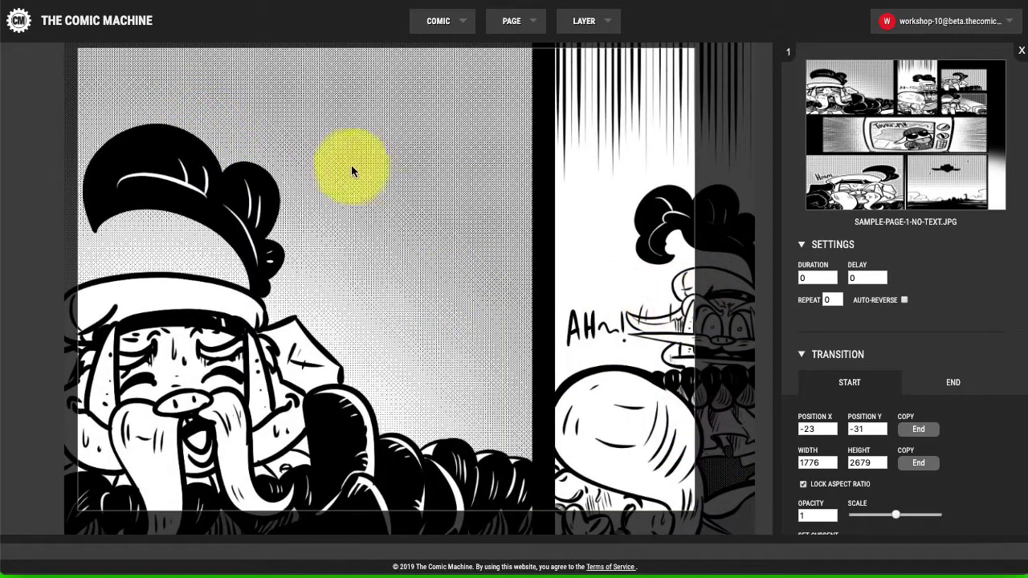
Reduce the image layer to about 1570 by 2369 and place it at about X 122, Y -1
drag(249, 112, 319, 151)
drag(134, 67, 257, 137)
drag(319, 173, 233, 105)
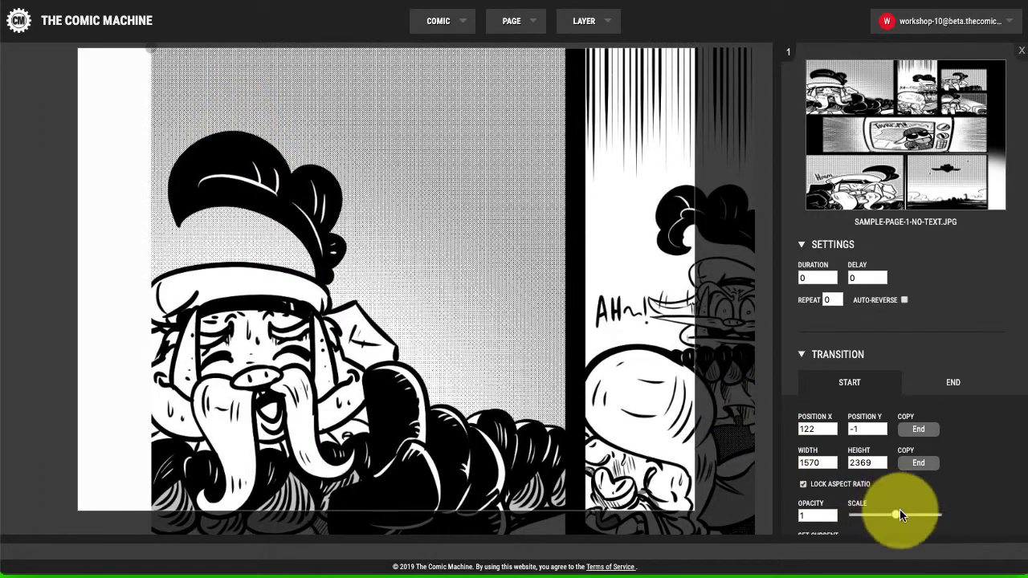
Scale the image layer down to about 1399 by 2111 and place it at about X 189, Y 6
scroll(895, 498, down, 1)
drag(894, 442, 895, 439)
drag(621, 385, 600, 341)
drag(894, 437, 893, 441)
drag(670, 402, 675, 364)
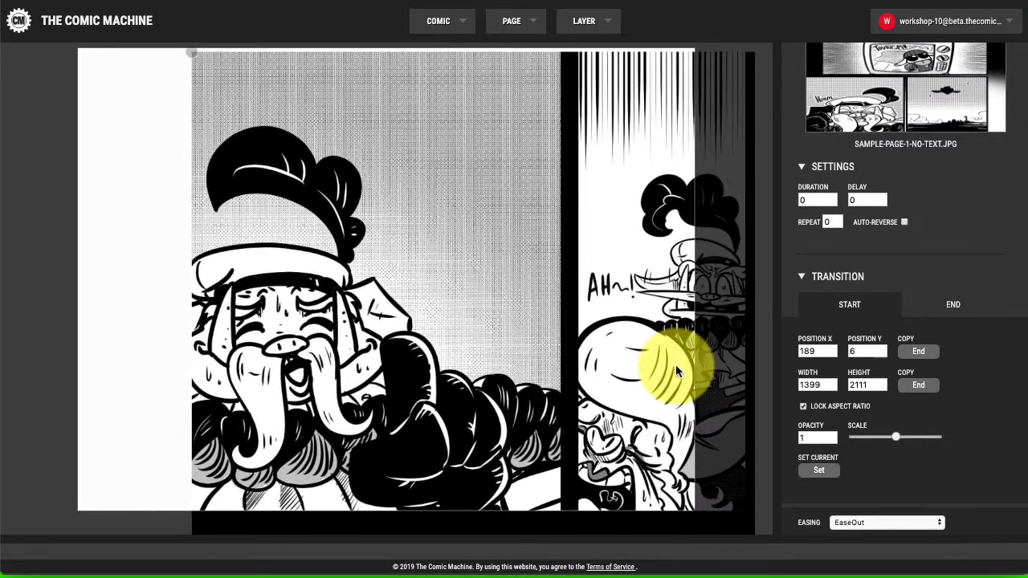
Fine-tune the image layer's Start size to about 1412 by 2132 and its position to about X 219, Y -1
double_click(882, 381)
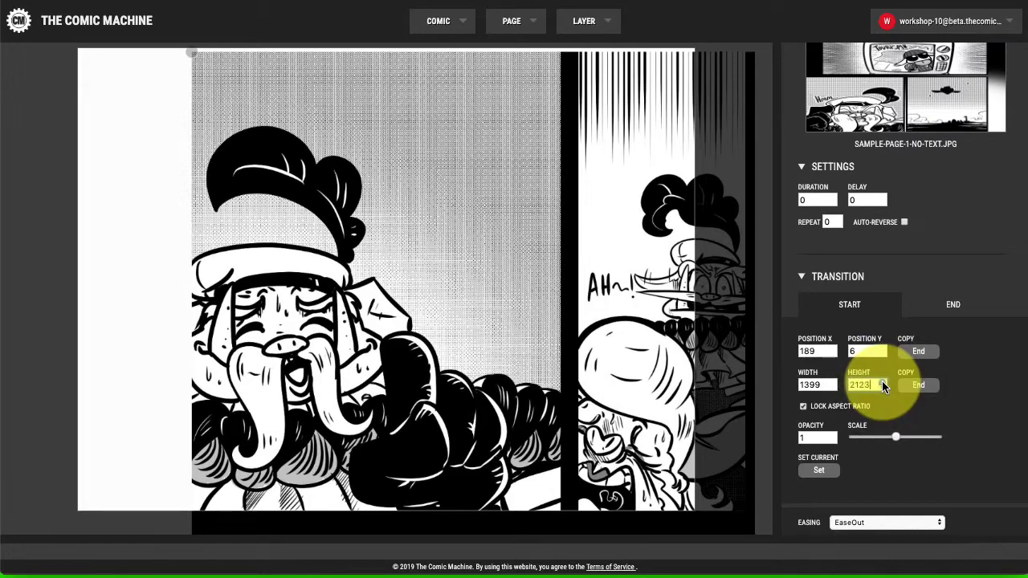
drag(669, 360, 663, 354)
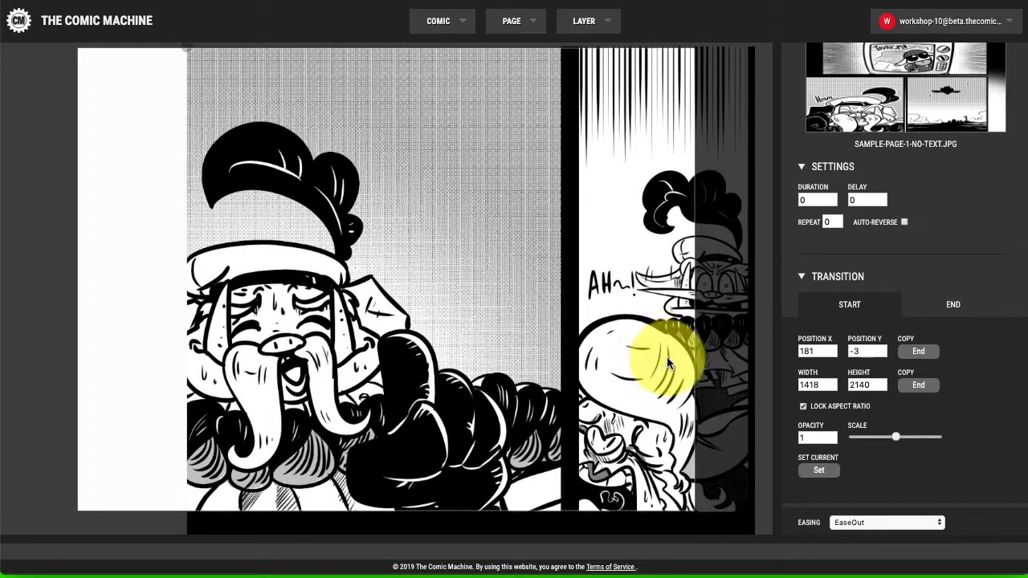
click(882, 388)
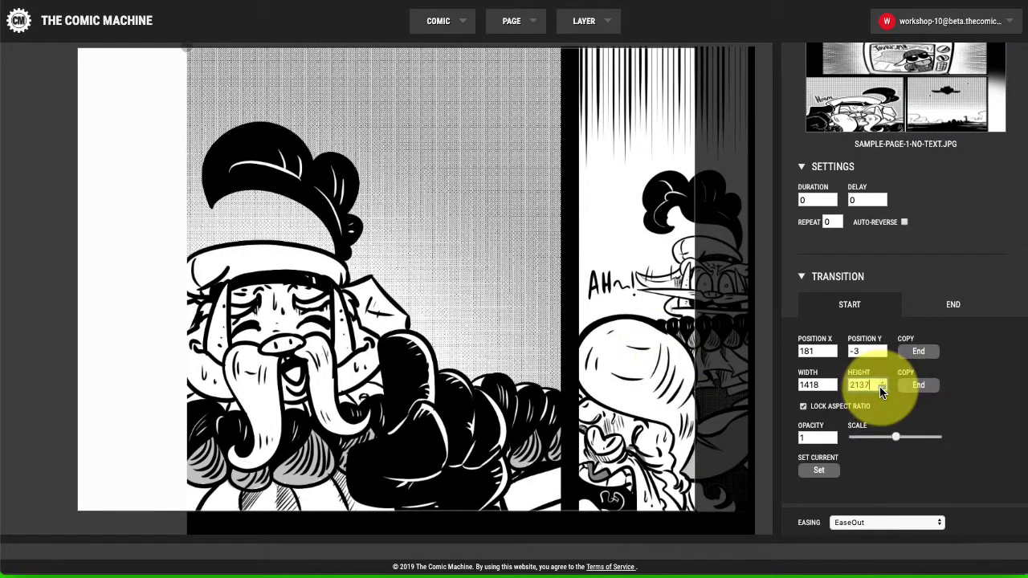
drag(641, 358, 608, 324)
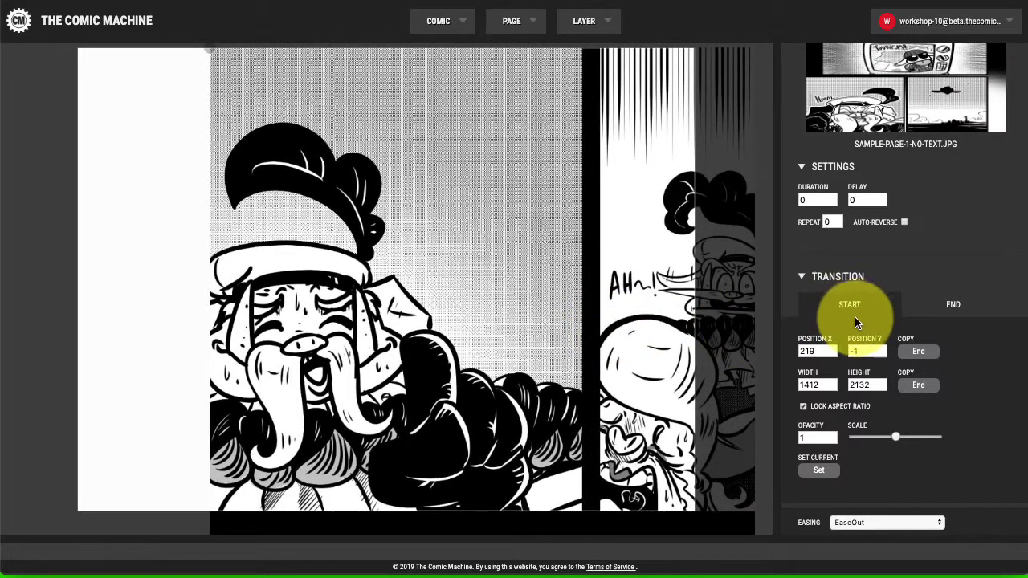
Review the layer's settings and compare the image's position and size in its Start and End transition states
scroll(964, 217, up, 2)
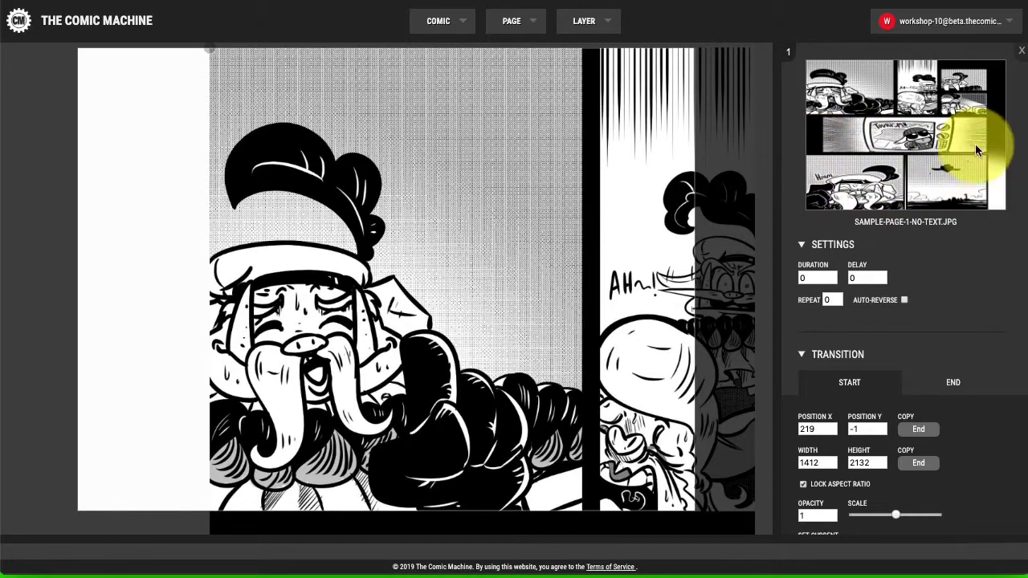
scroll(937, 184, down, 5)
scroll(927, 185, up, 5)
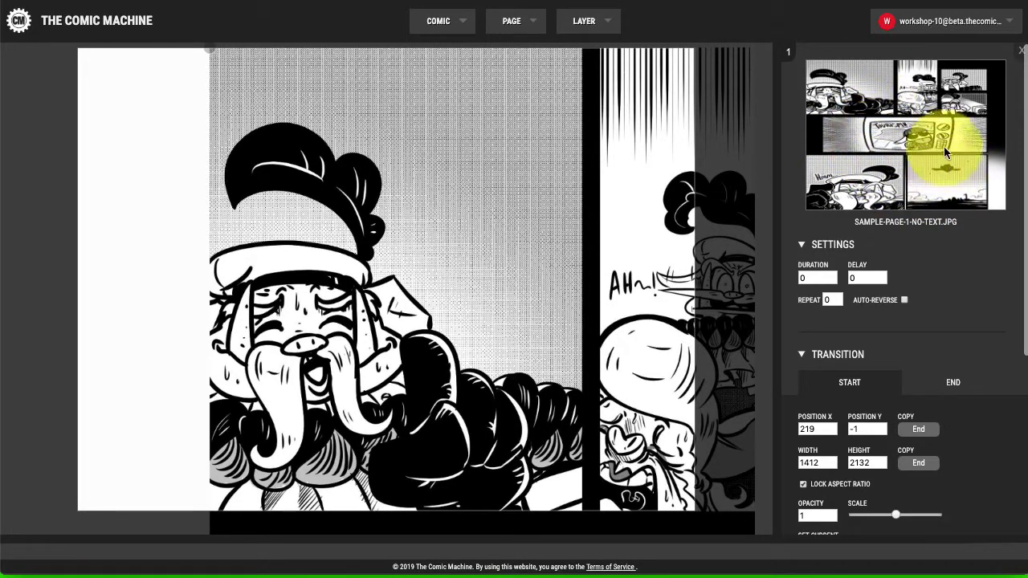
scroll(904, 177, down, 1)
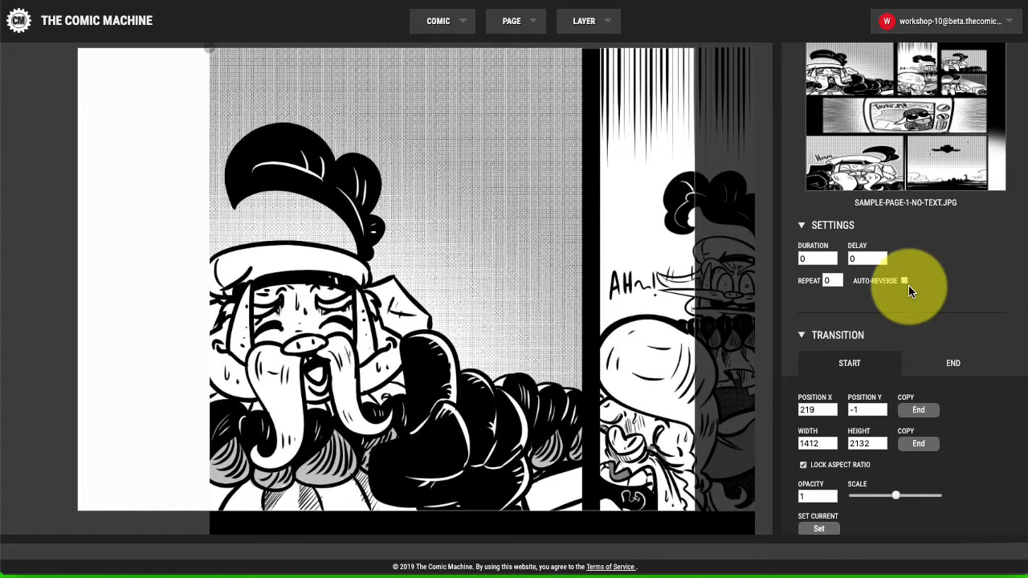
scroll(909, 307, down, 3)
scroll(909, 304, up, 1)
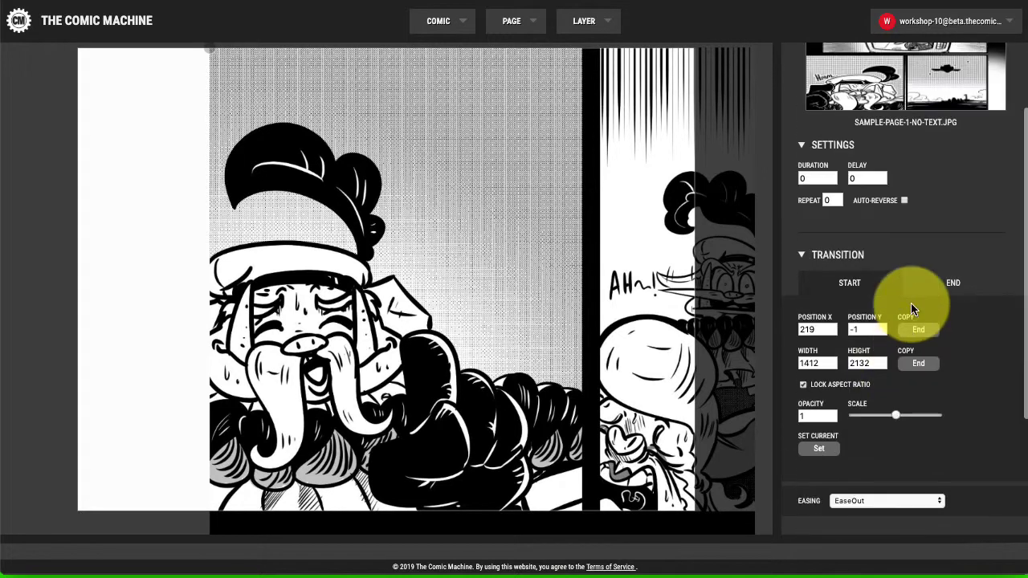
click(954, 283)
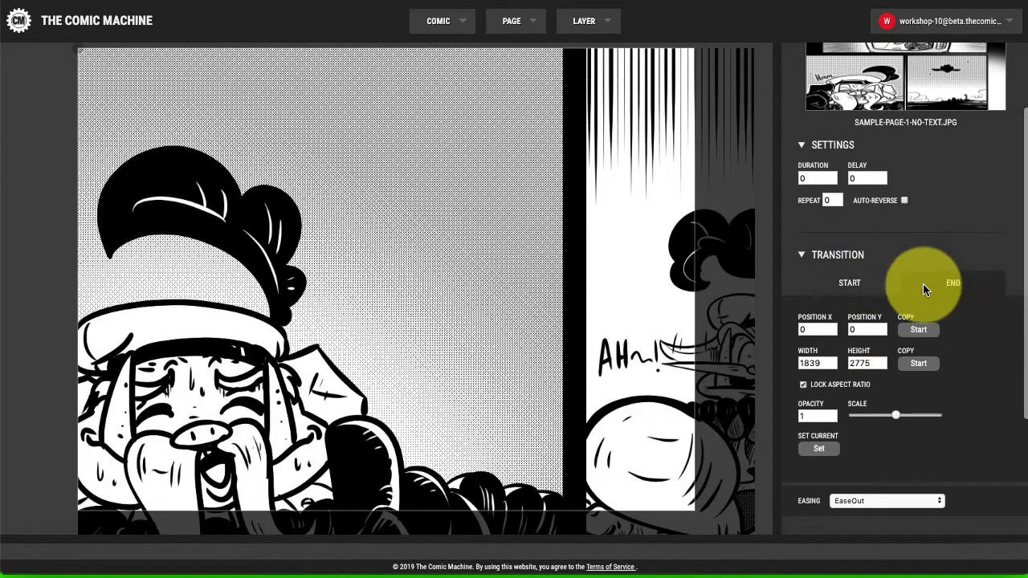
click(852, 283)
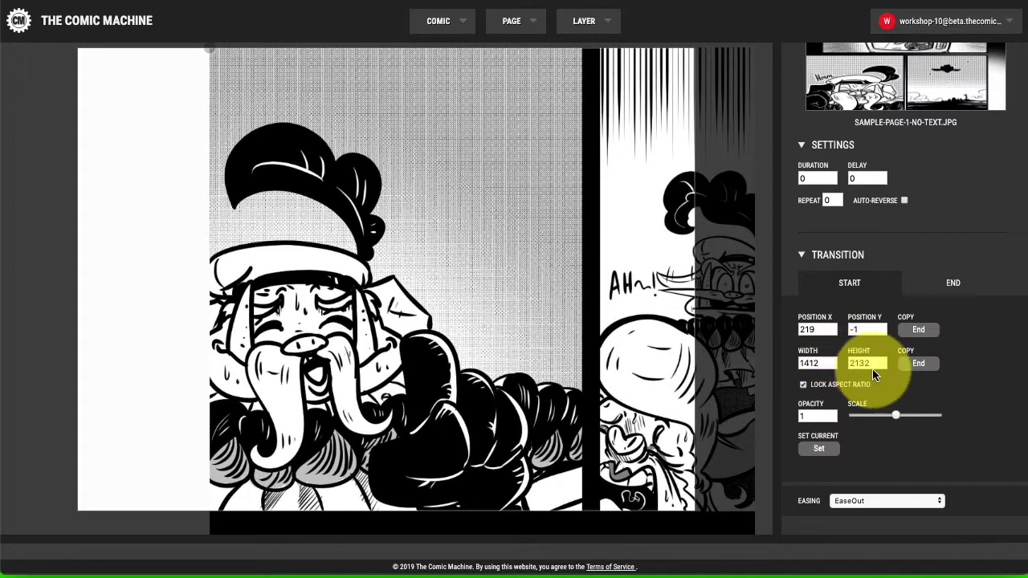
click(953, 283)
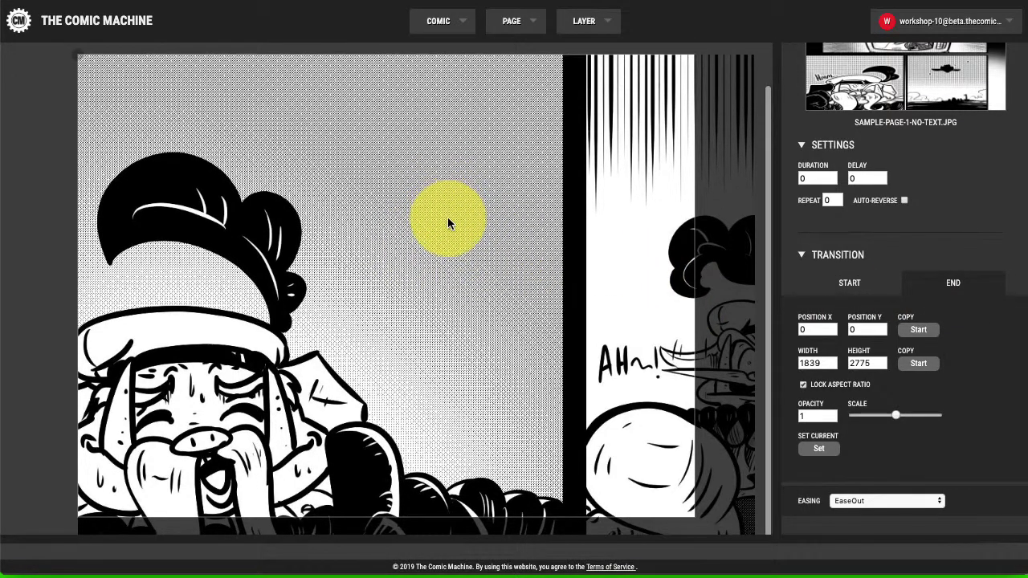
Switch back and forth between the image layer's Start and End transition states to compare the size and position change
click(876, 288)
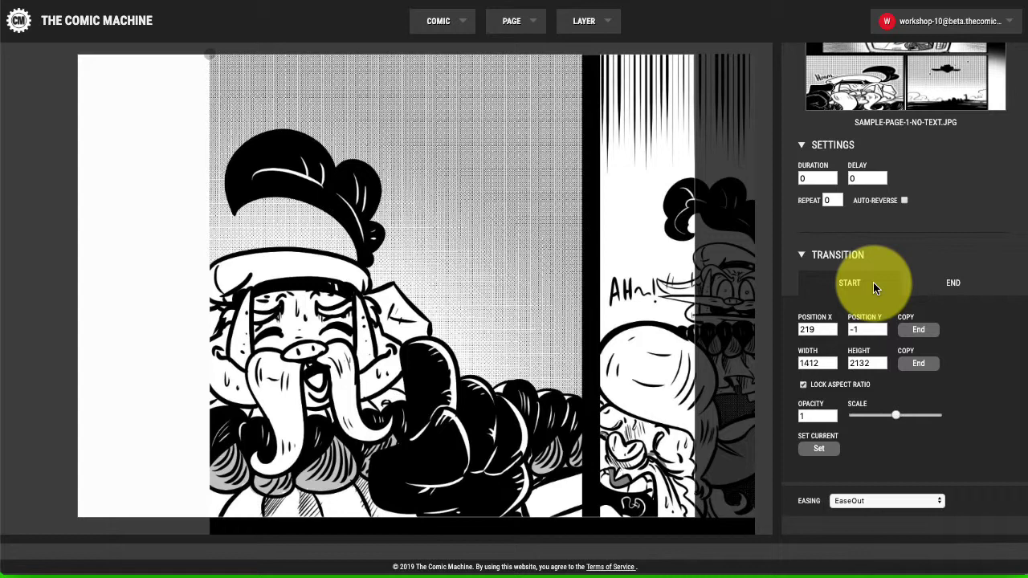
click(918, 284)
click(879, 288)
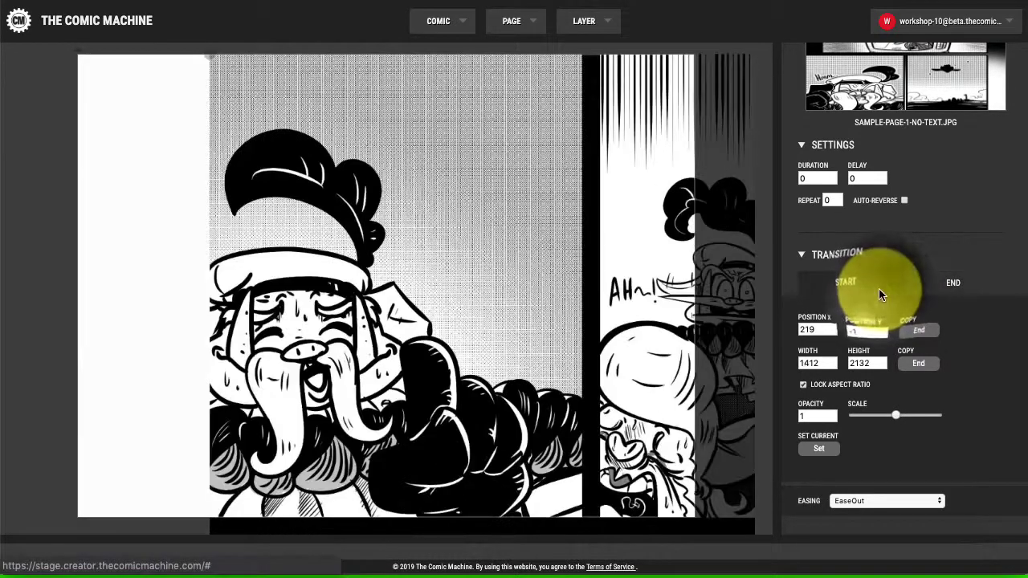
click(942, 291)
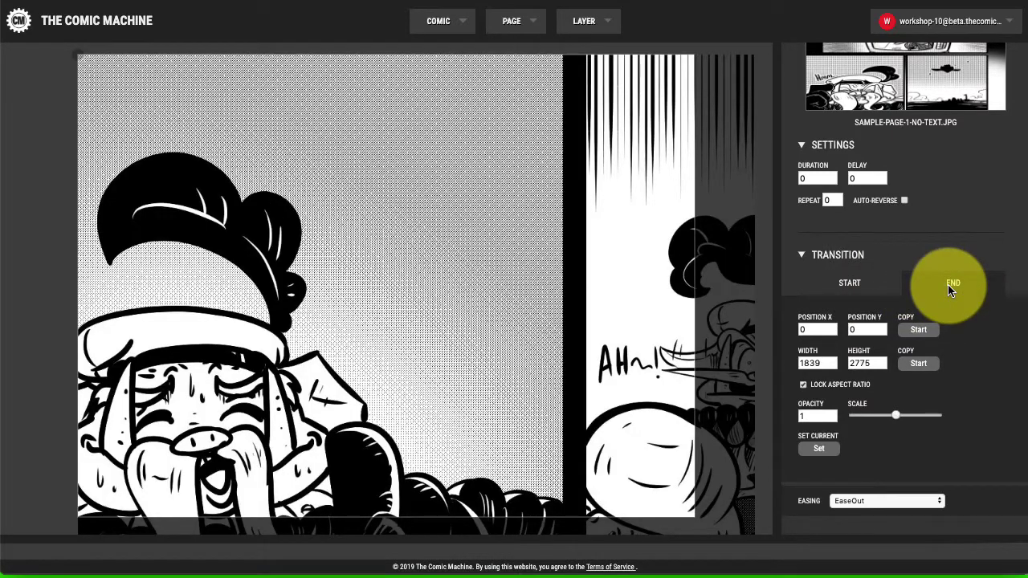
click(842, 285)
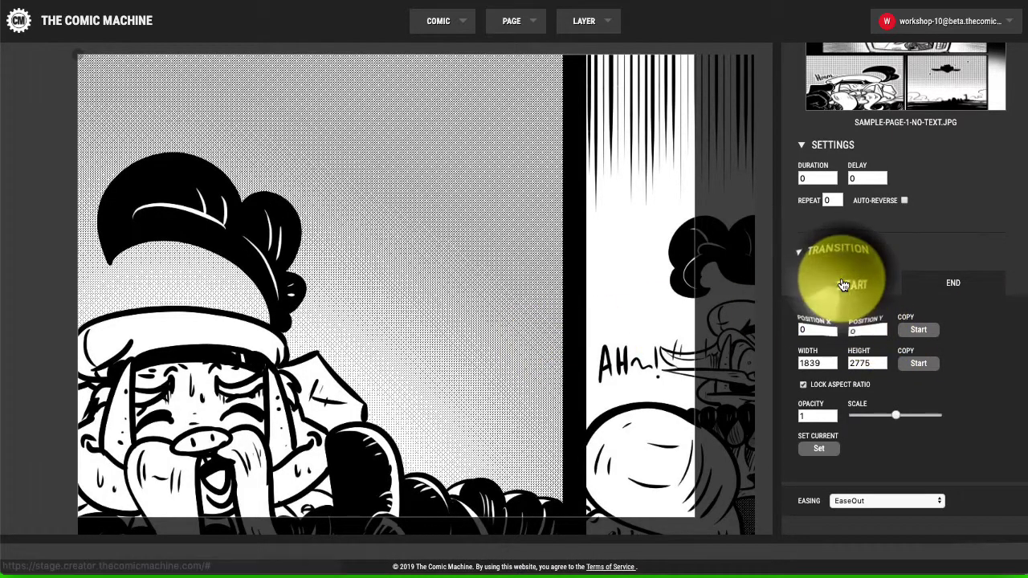
click(952, 283)
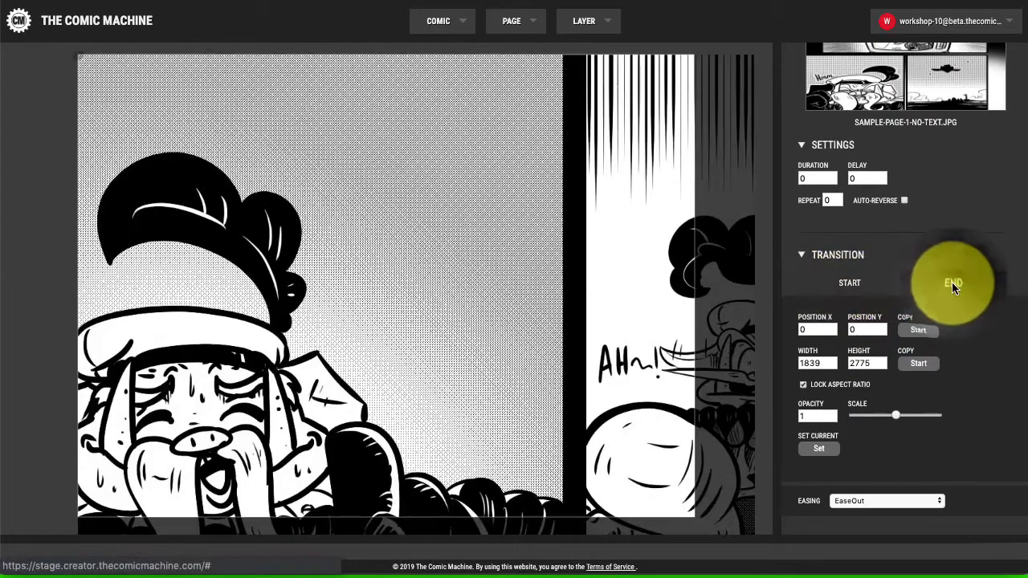
Set the layer's transition duration to .5 and preview the page
click(802, 180)
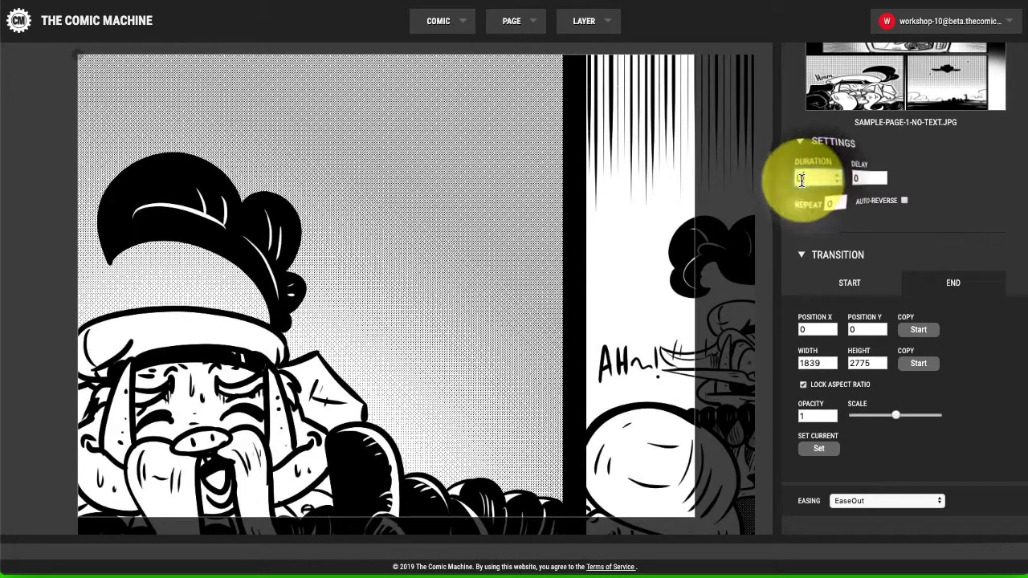
text(.5)
click(529, 30)
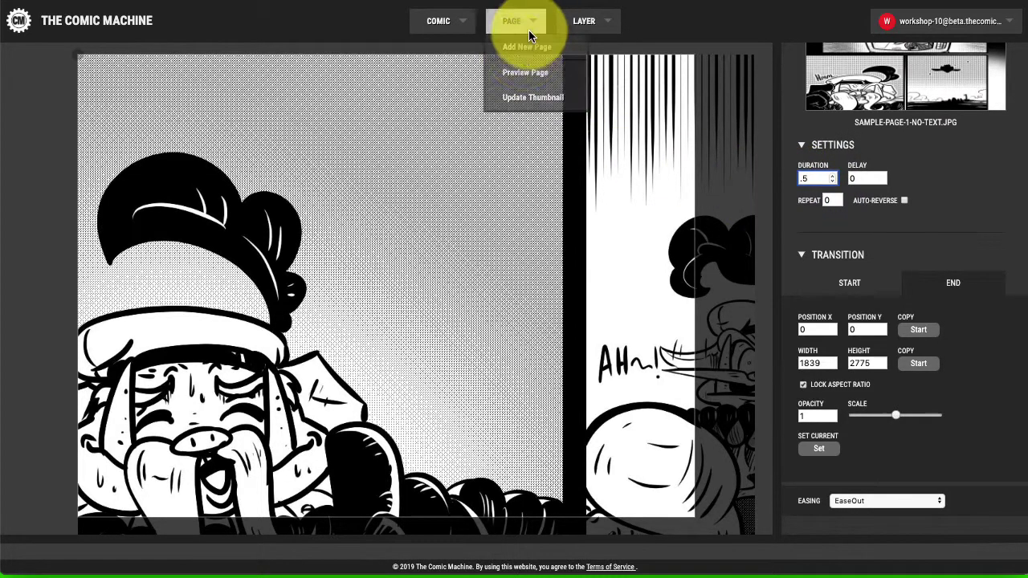
click(526, 72)
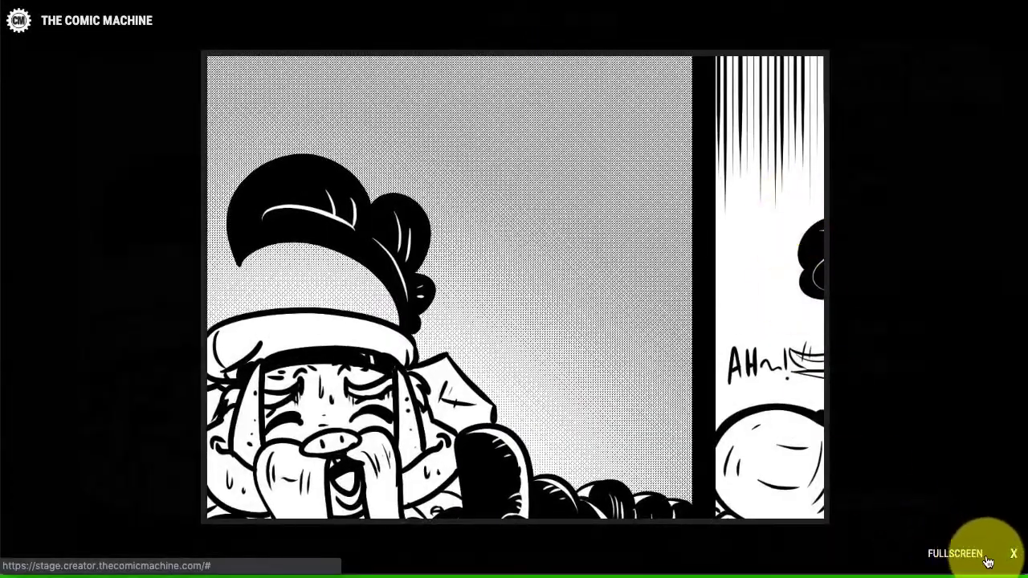
click(1013, 554)
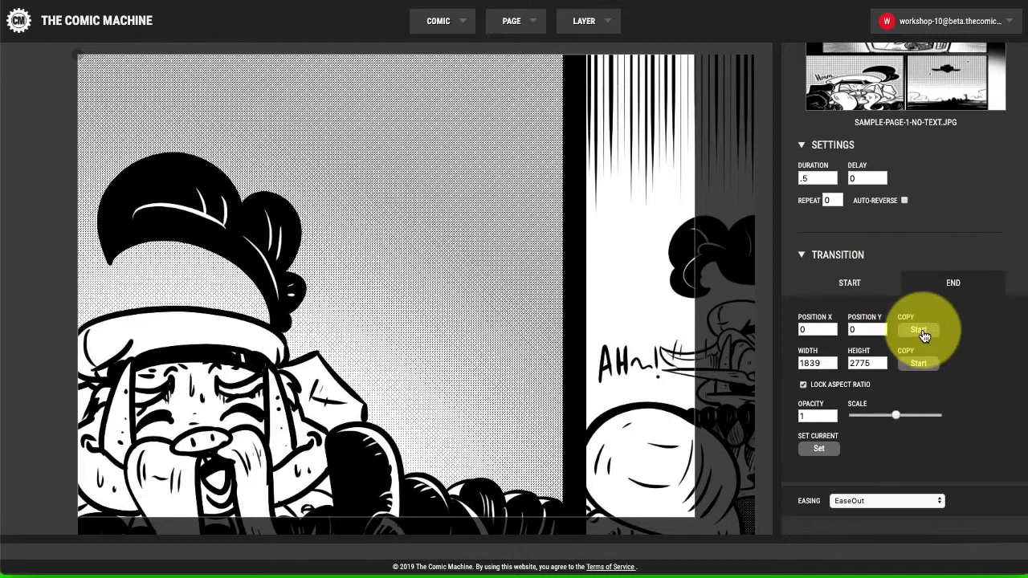
Copy the Start position and size to the layer's End transition state and compare both states
click(863, 286)
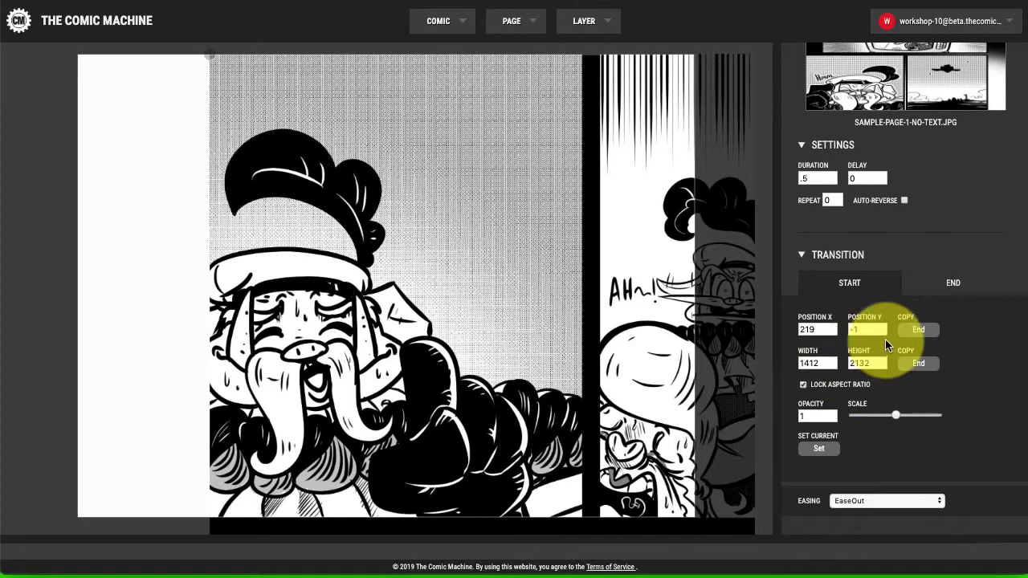
click(948, 283)
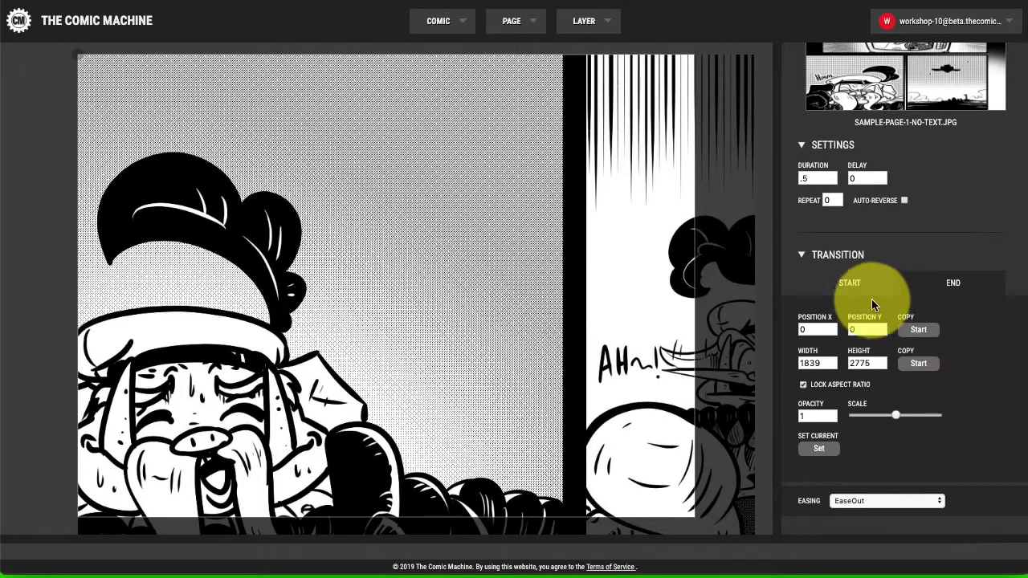
click(918, 330)
click(926, 364)
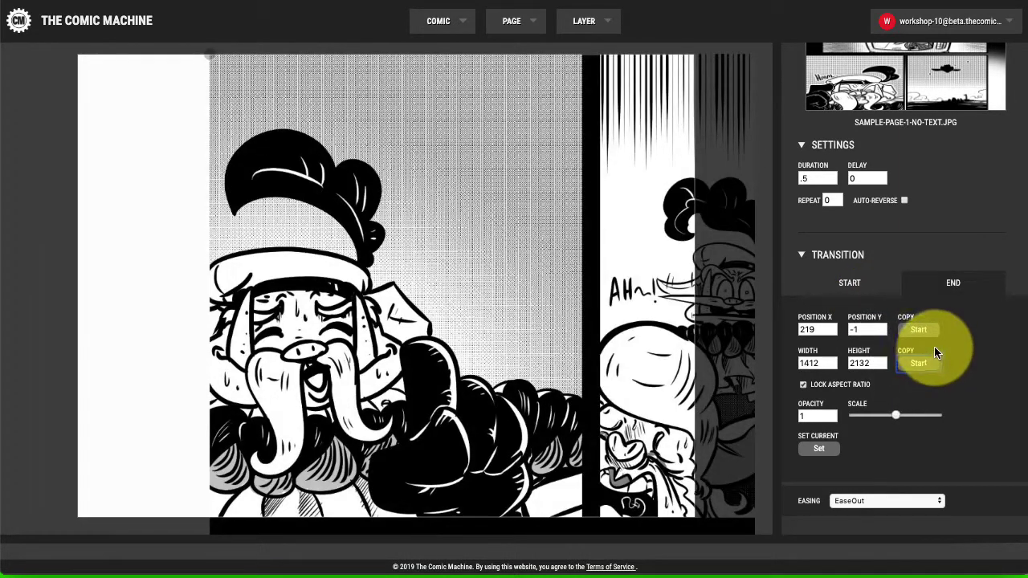
click(852, 283)
click(936, 283)
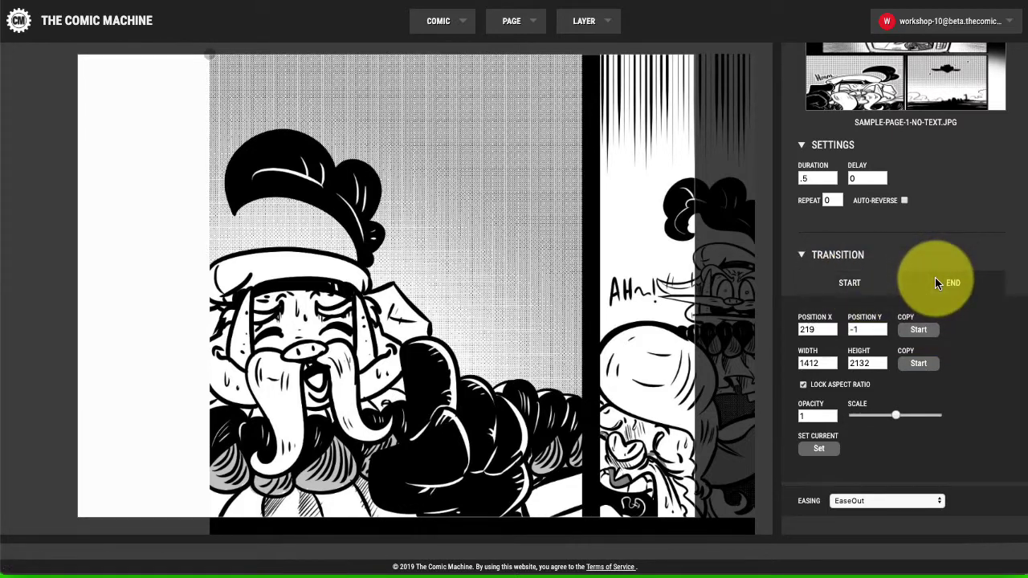
Set the layer's Start opacity to 0 and check the End state's opacity
click(864, 286)
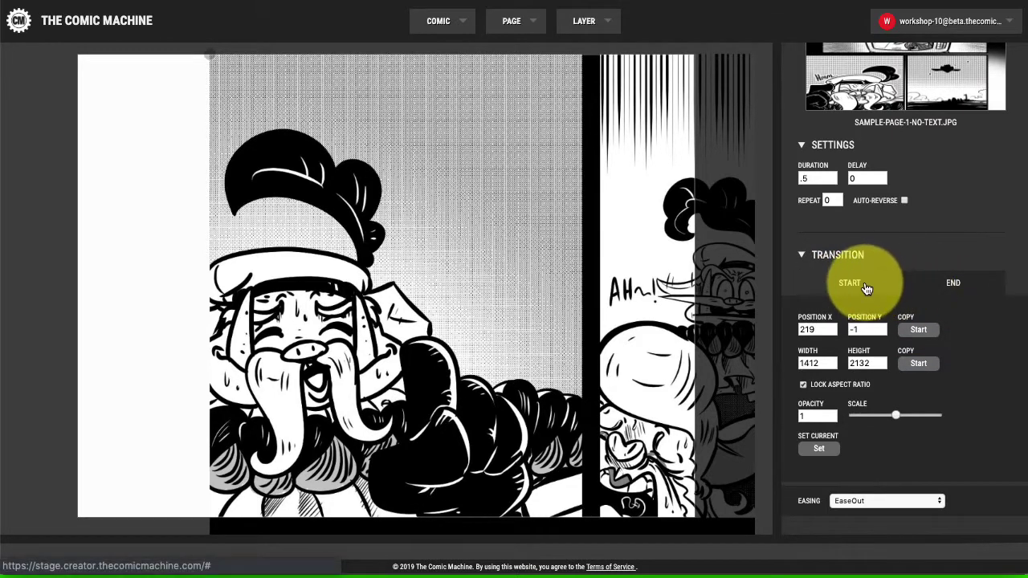
click(866, 285)
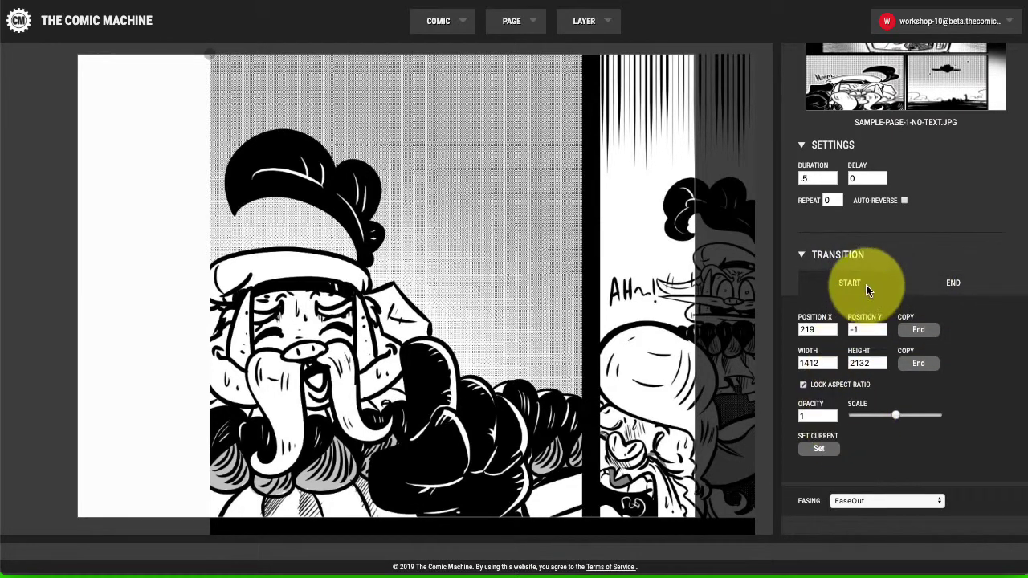
double_click(814, 418)
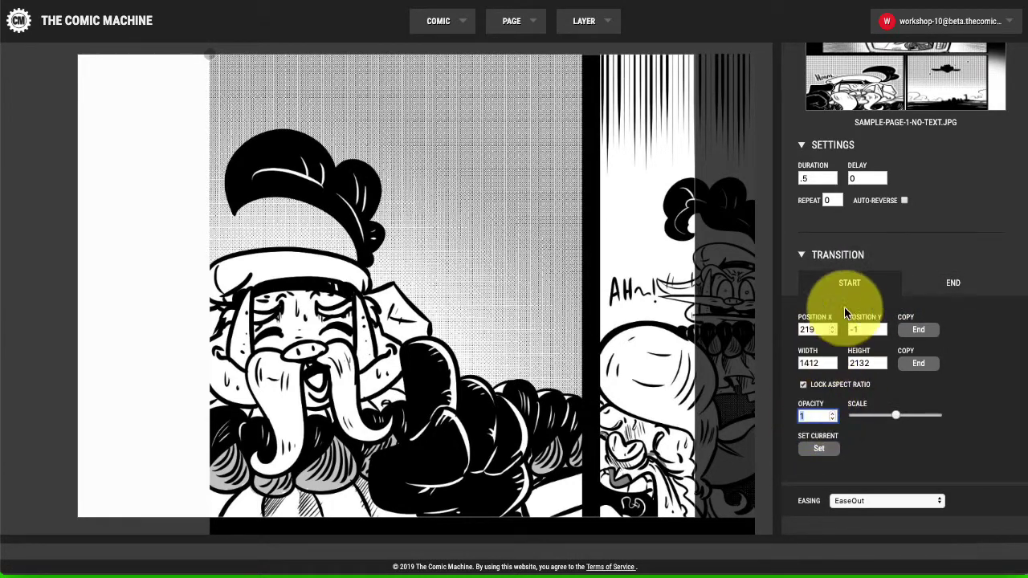
click(953, 285)
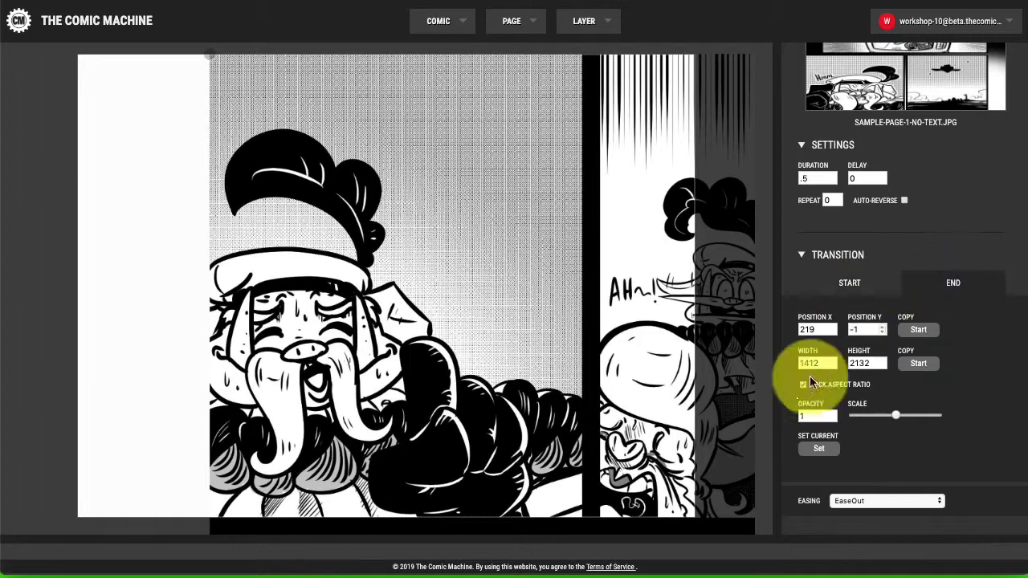
double_click(817, 417)
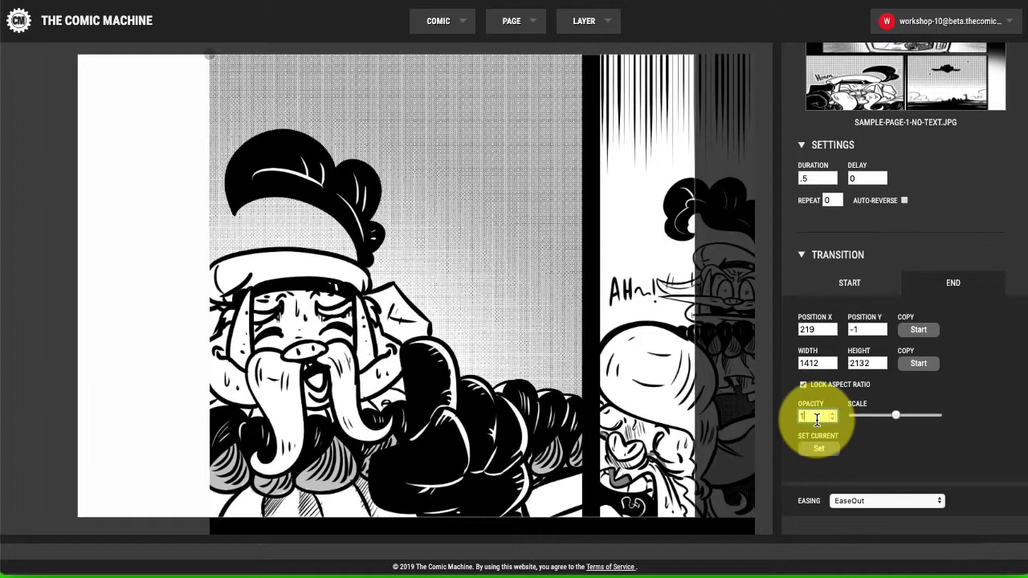
click(838, 283)
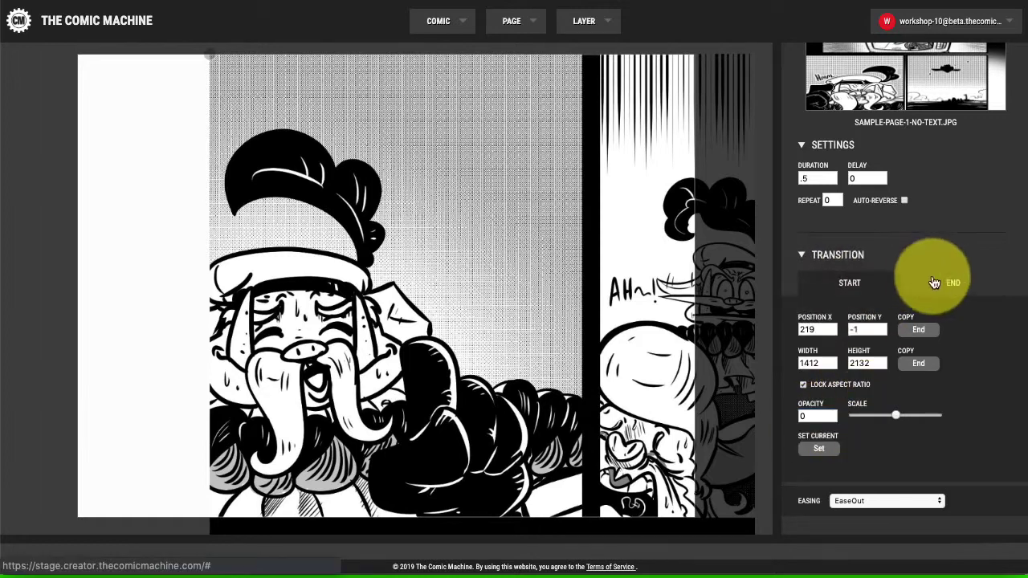
click(943, 282)
click(861, 286)
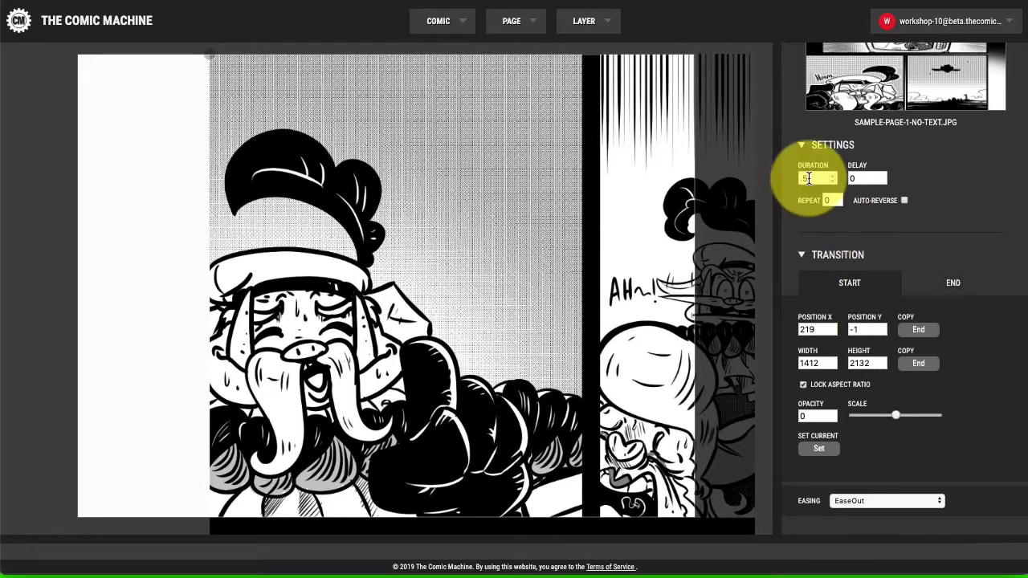
Preview the page to check the layer's fade-in, and close the preview
mouse_move(501, 28)
click(490, 64)
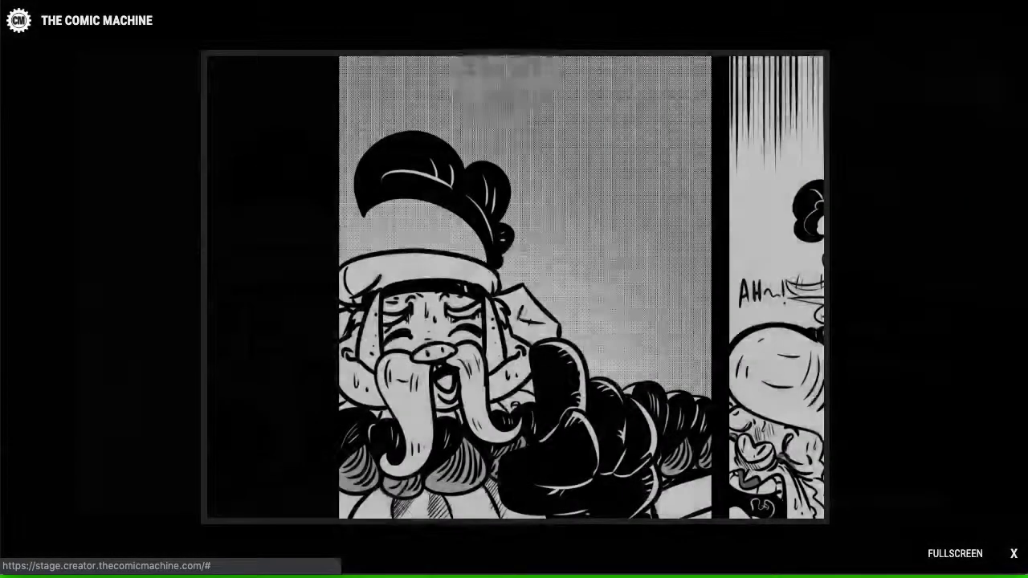
click(1014, 553)
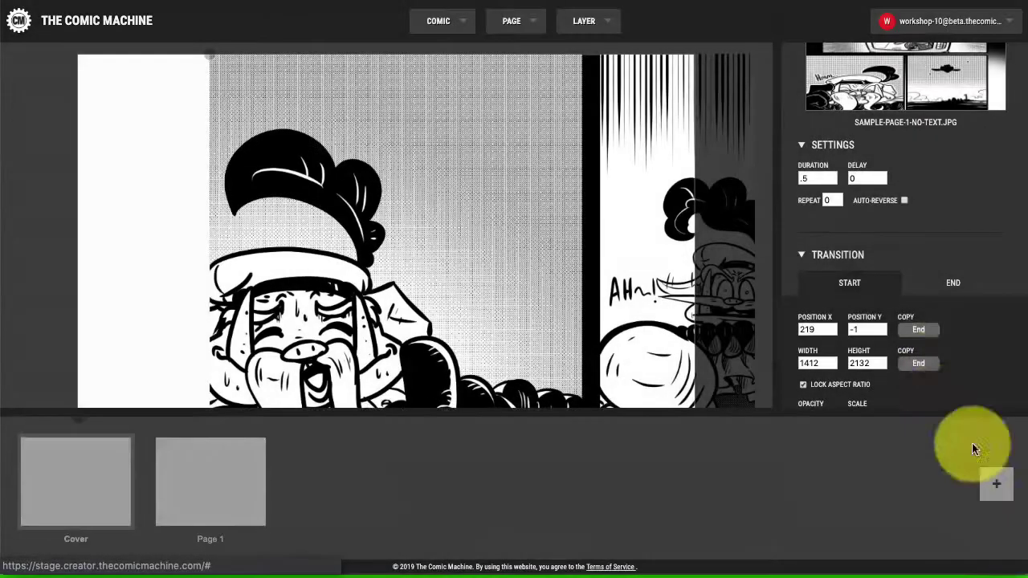
Set the layer's transition duration to 1 and preview the slower fade-in
drag(814, 180, 792, 179)
text(1)
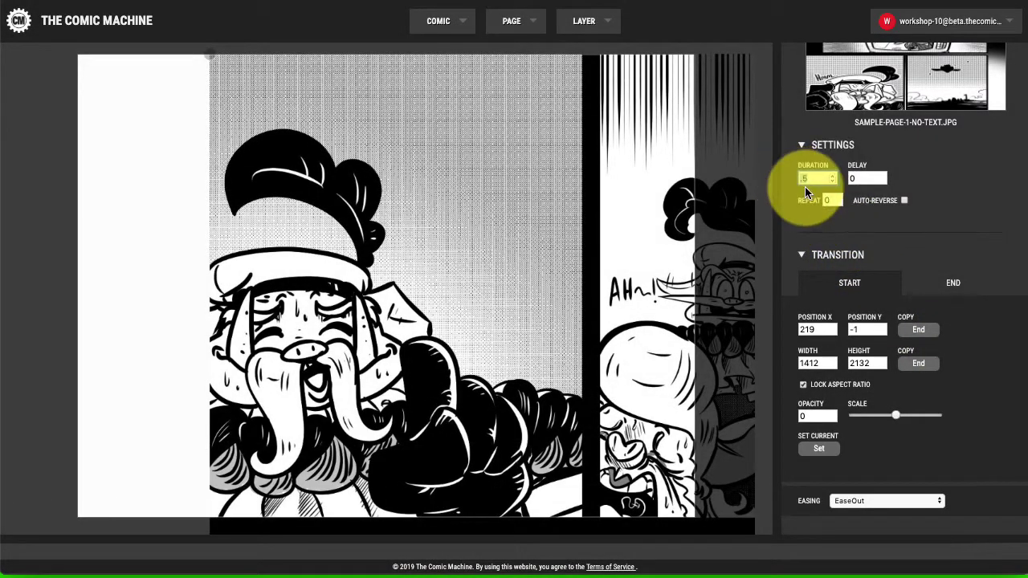
mouse_move(522, 29)
click(522, 69)
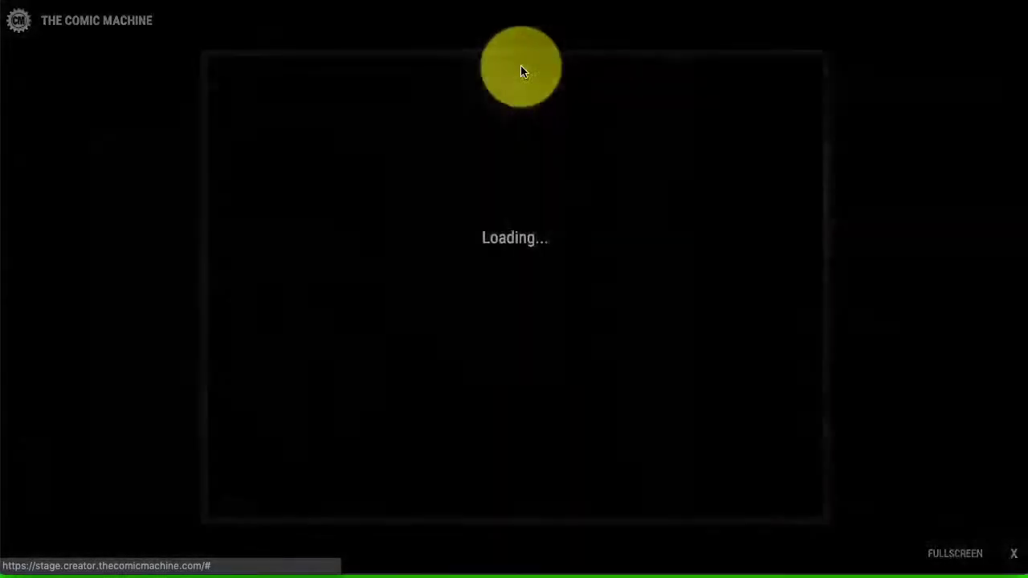
click(1014, 554)
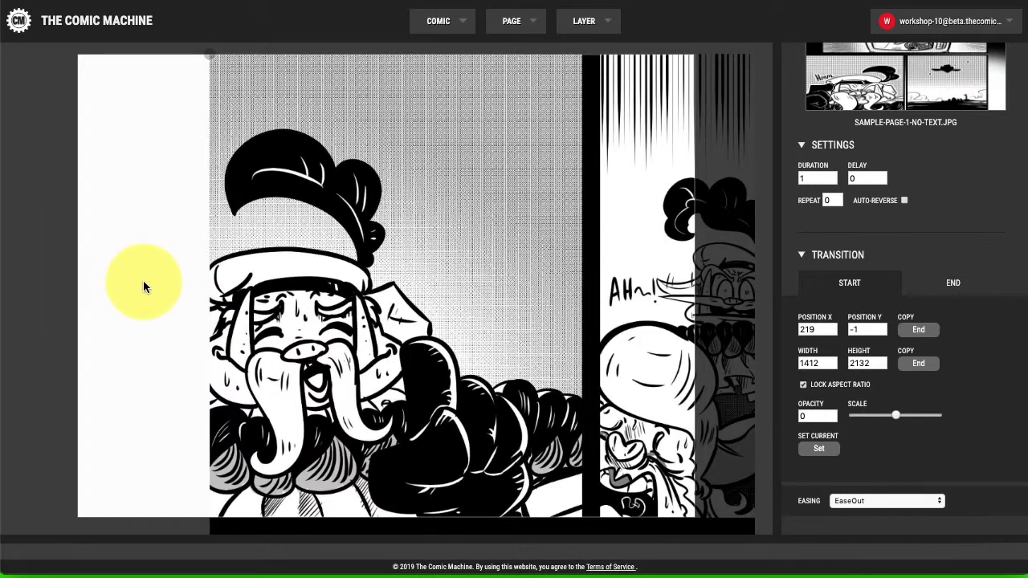
Change the layer's transition easing to EaseInOut and preview the page
scroll(870, 456, down, 1)
click(870, 469)
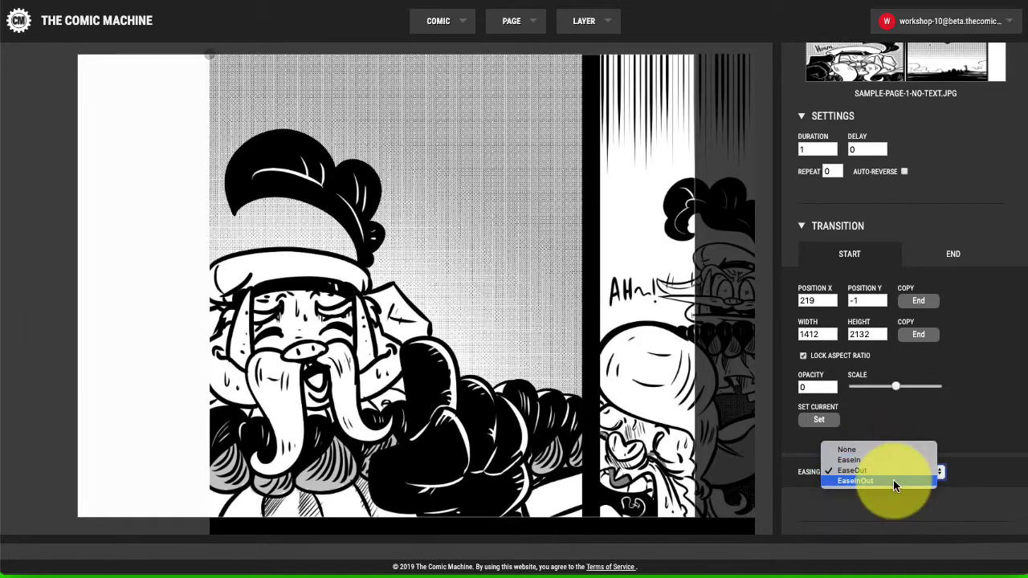
click(894, 481)
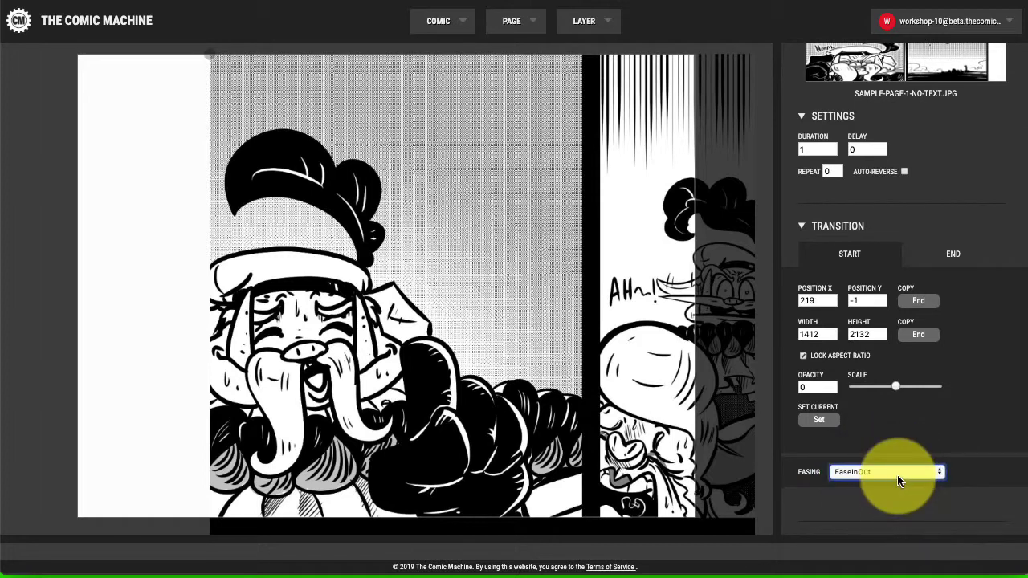
click(512, 21)
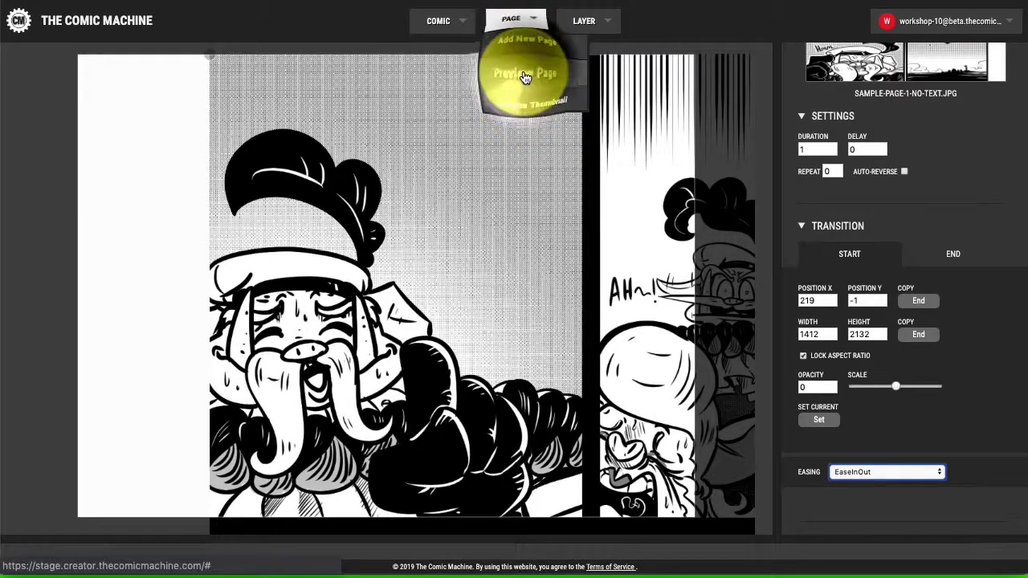
click(528, 70)
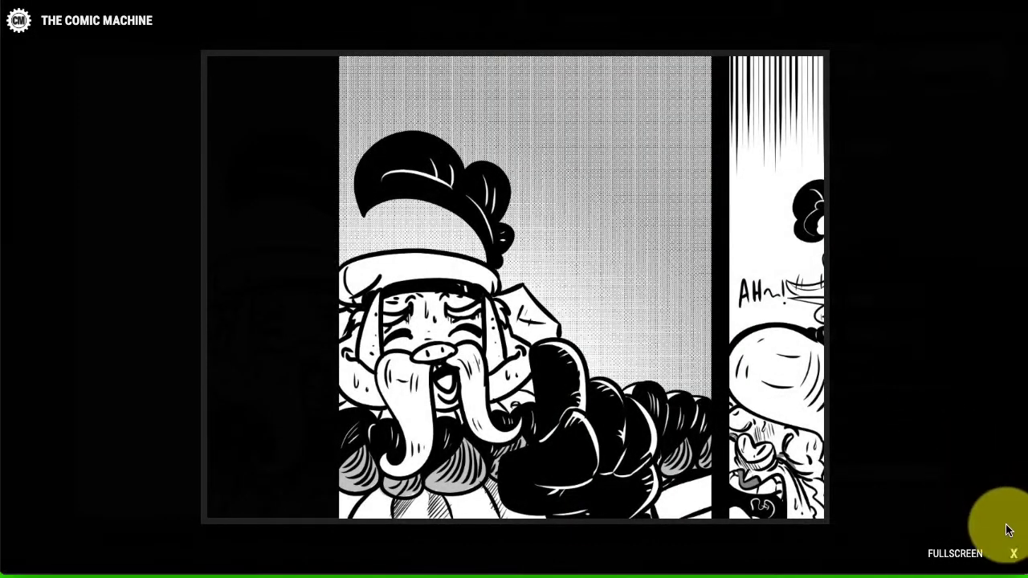
click(1014, 557)
Examine the layer's Wait and Remove options below the transition settings
scroll(948, 417, down, 2)
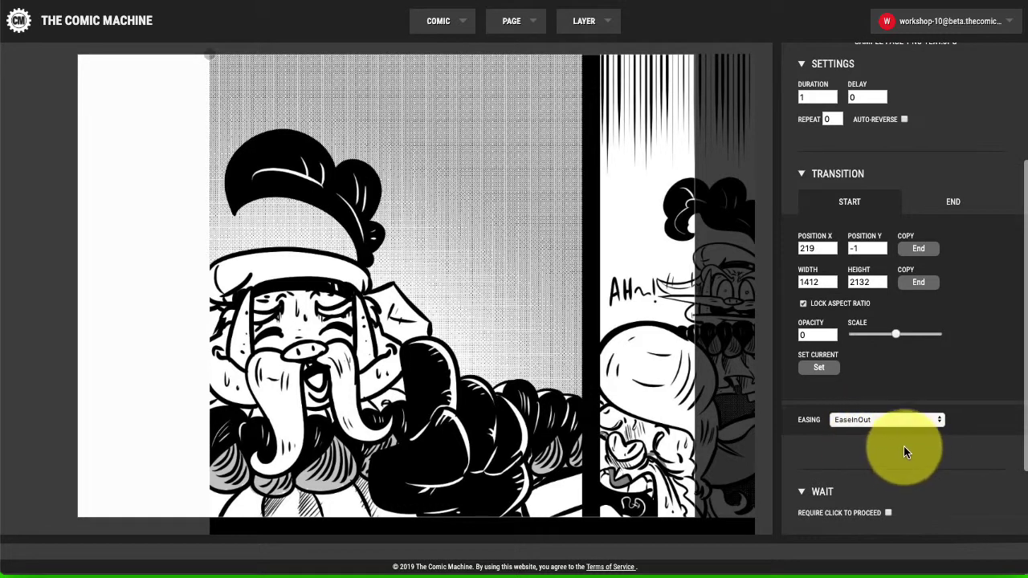
scroll(903, 442, down, 1)
scroll(899, 440, down, 2)
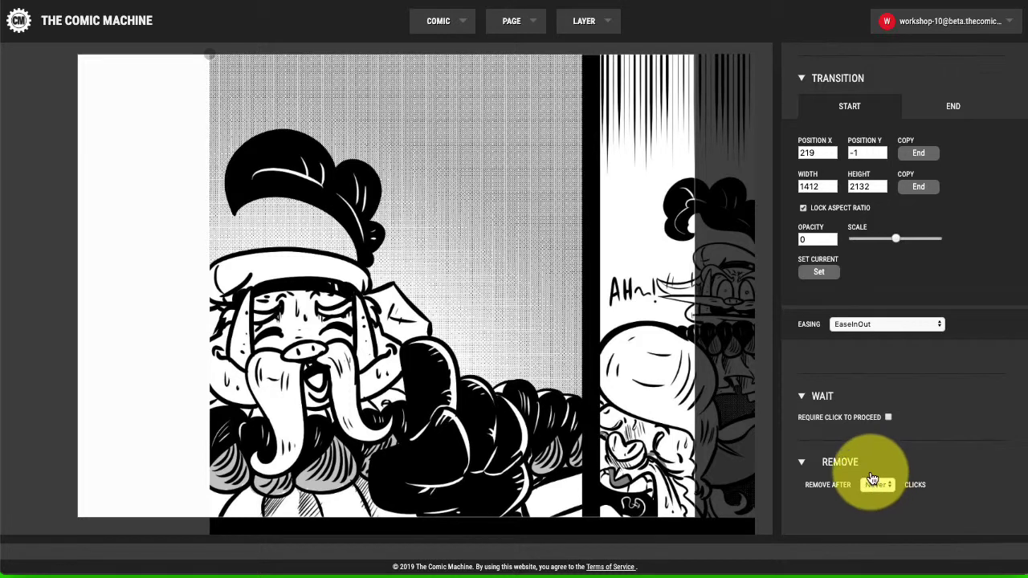
scroll(880, 466, up, 4)
Set the End transition state as the layer's current state and review its settings
click(932, 382)
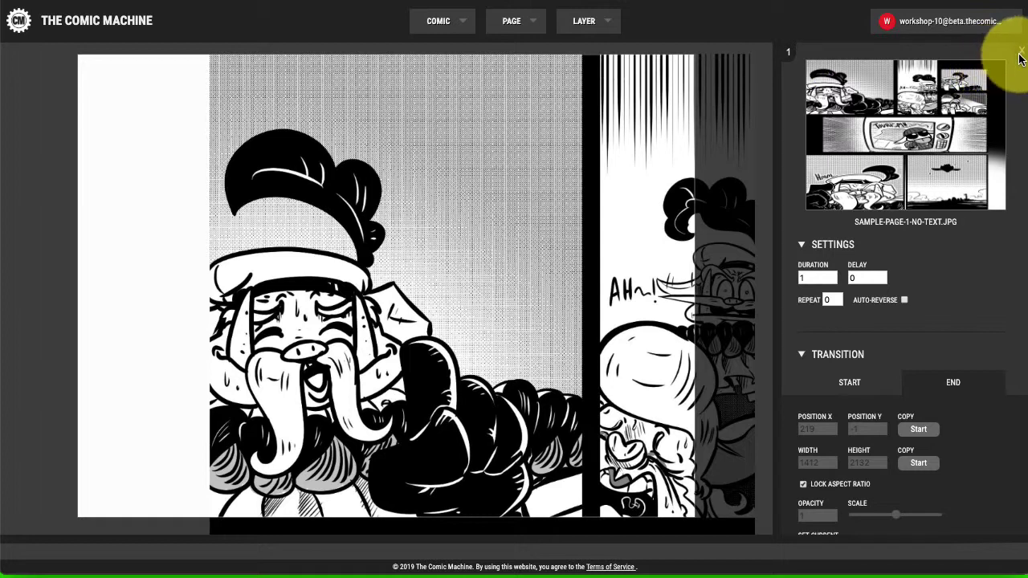
scroll(949, 279, down, 3)
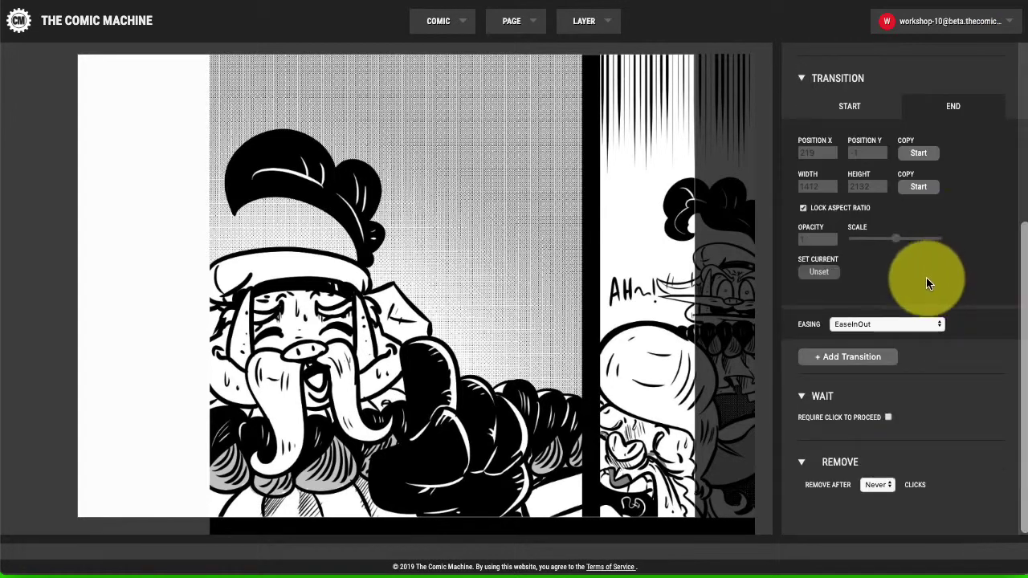
scroll(896, 436, up, 3)
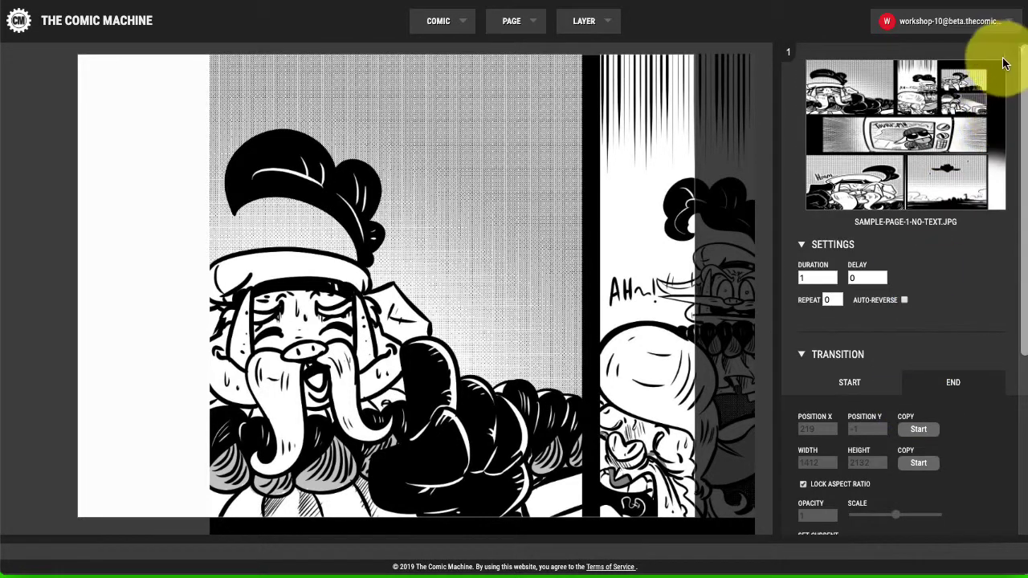
mouse_move(996, 53)
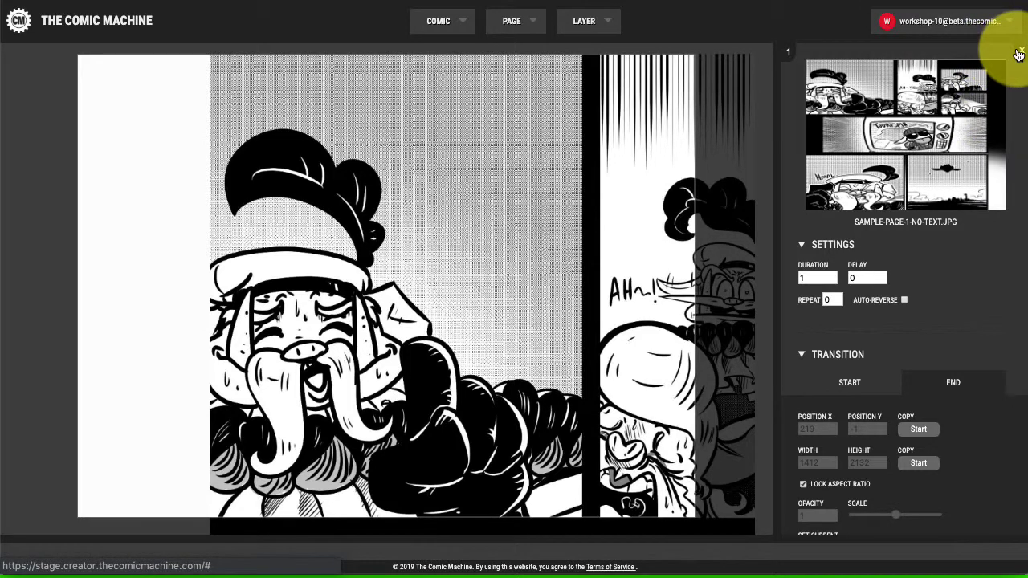
click(1019, 55)
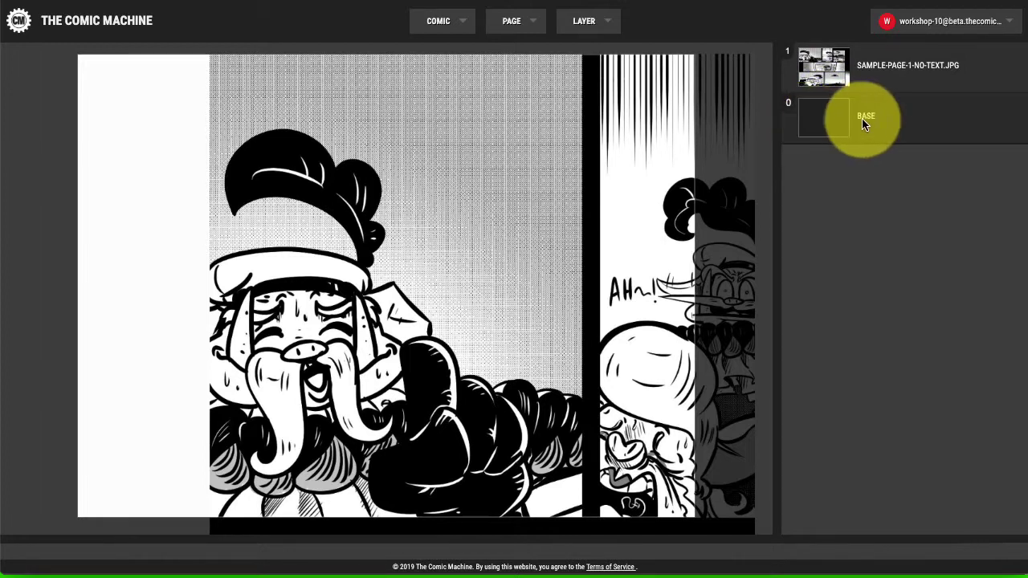
click(824, 71)
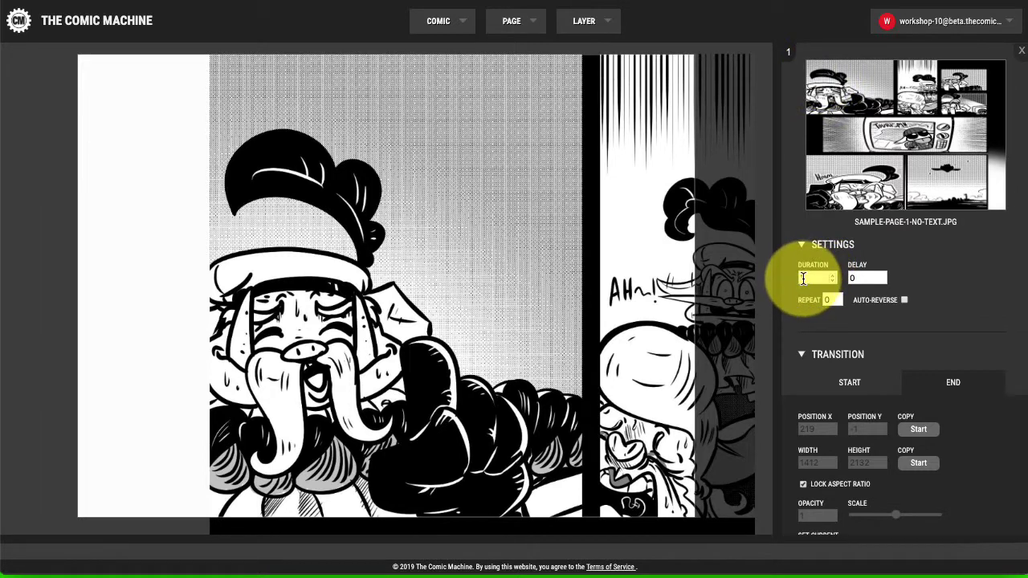
click(1022, 52)
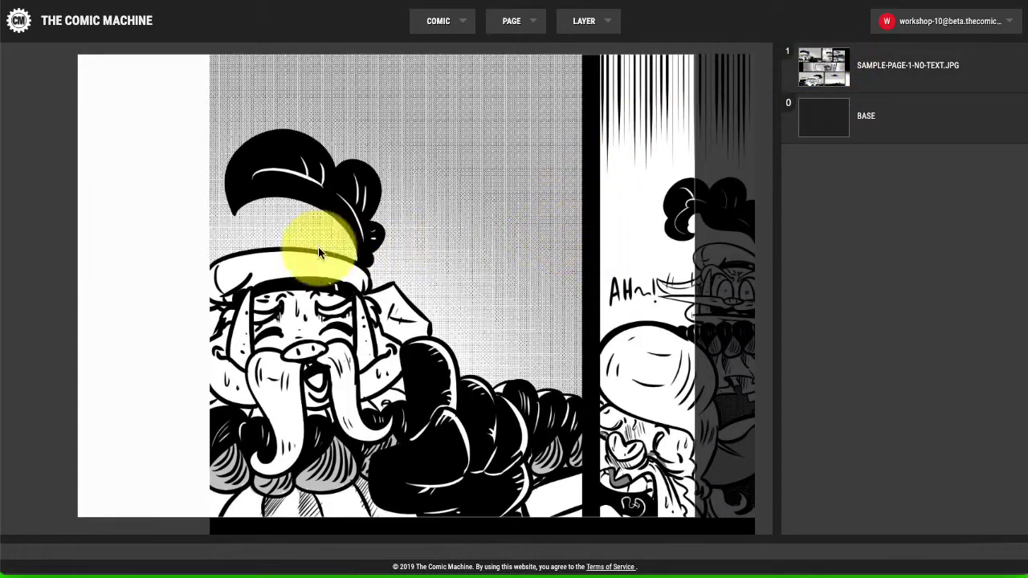
click(584, 21)
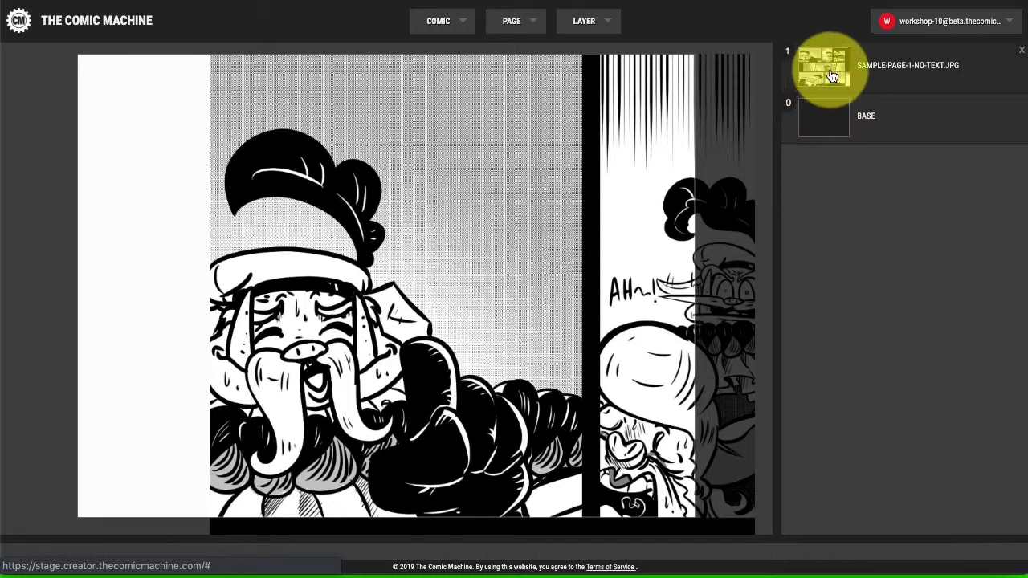
Reopen the sample-page-1-no-text.jpg layer and compare the Start and End states of its transition
click(835, 77)
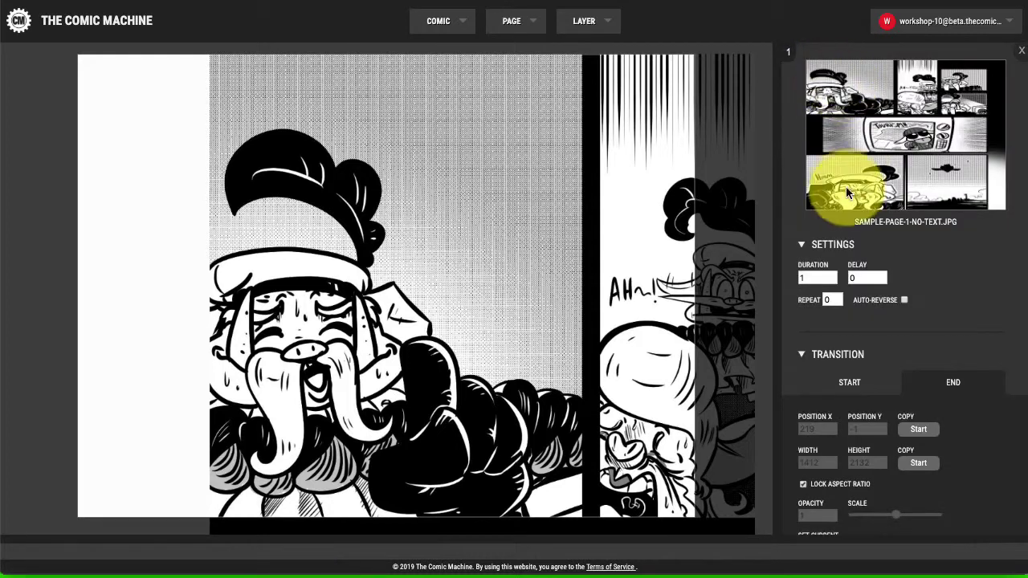
scroll(921, 272, down, 3)
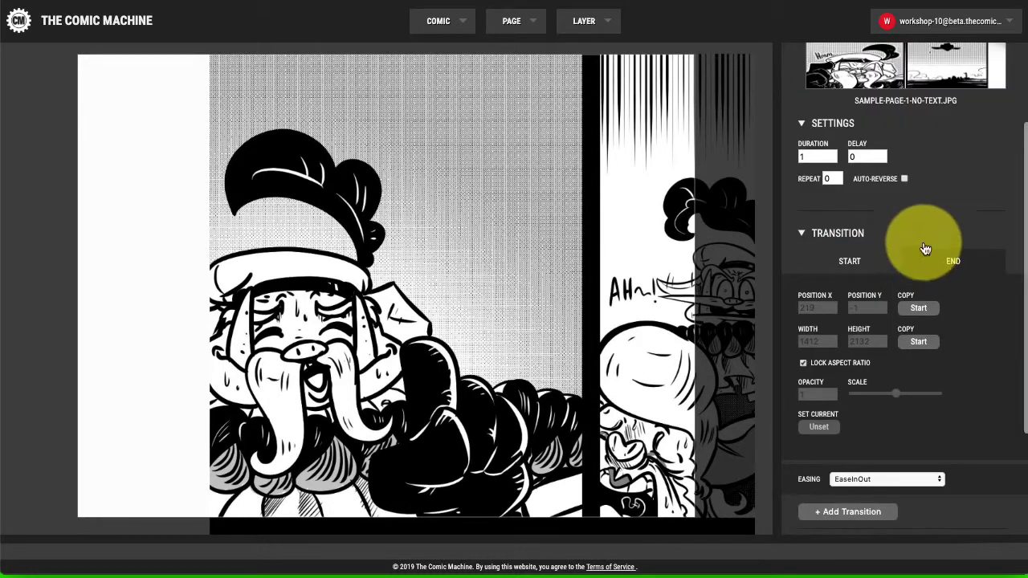
click(862, 265)
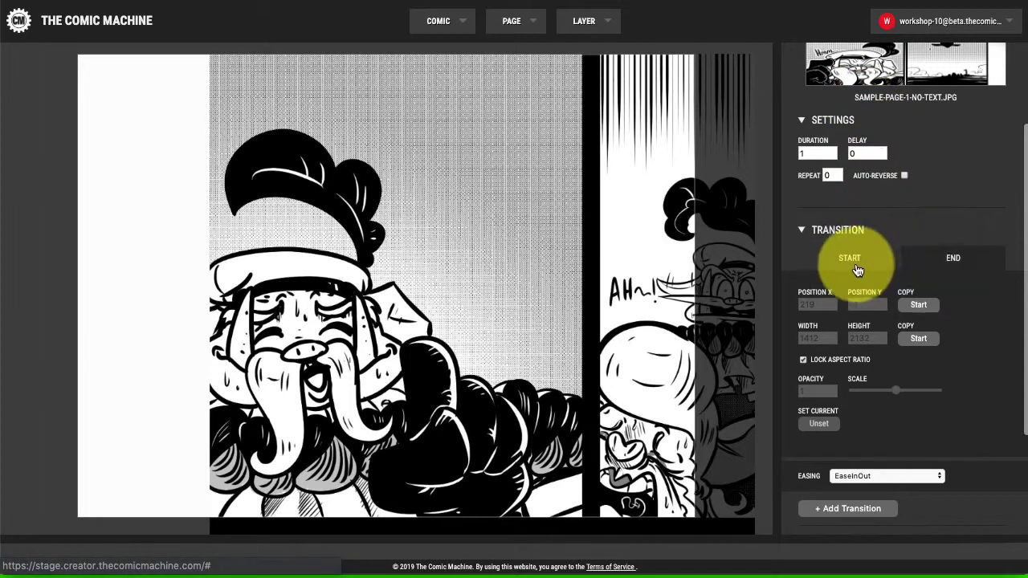
click(935, 264)
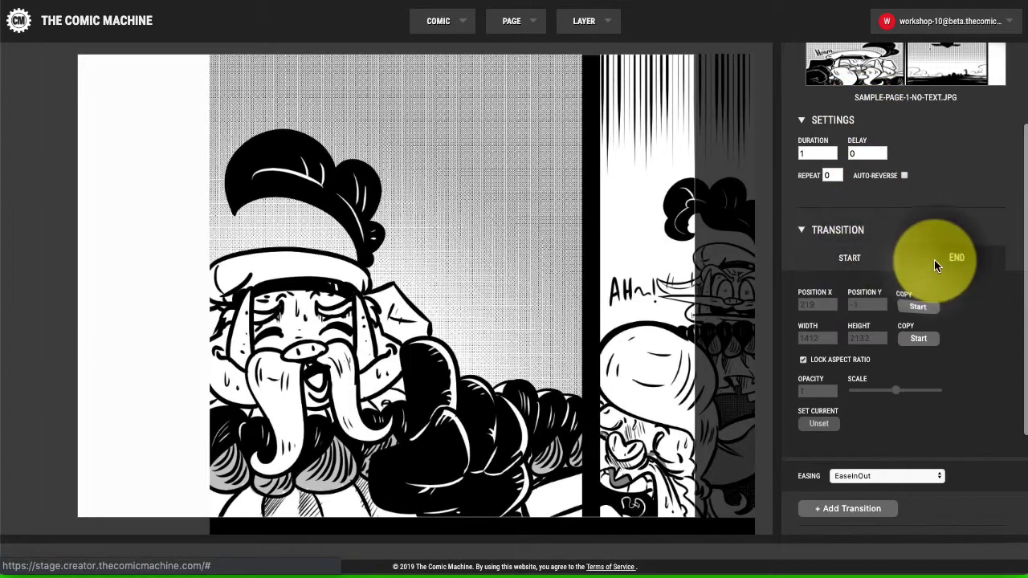
Unset the End state as the layer's current state and set it again
click(818, 424)
click(820, 424)
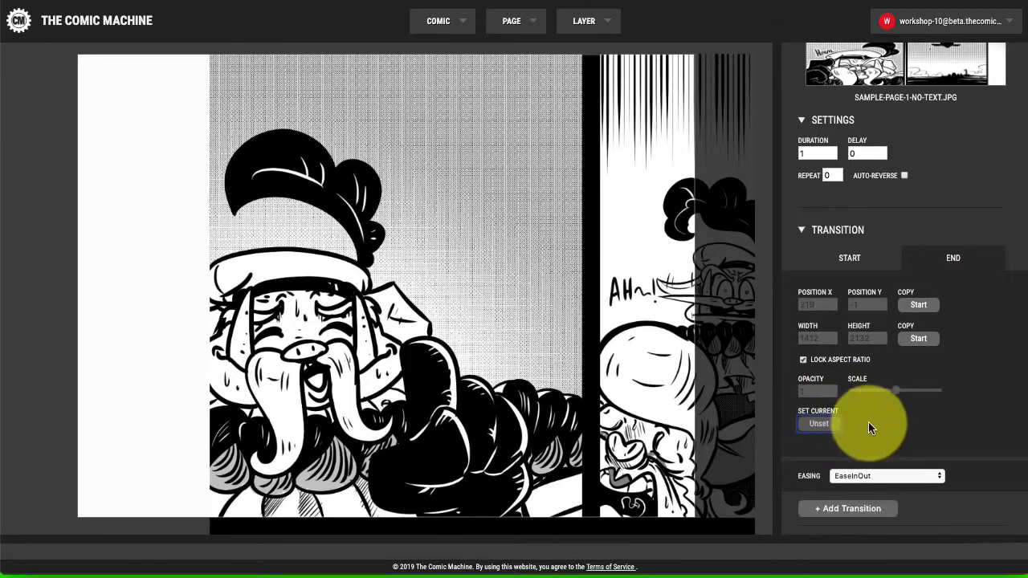
scroll(868, 422, down, 1)
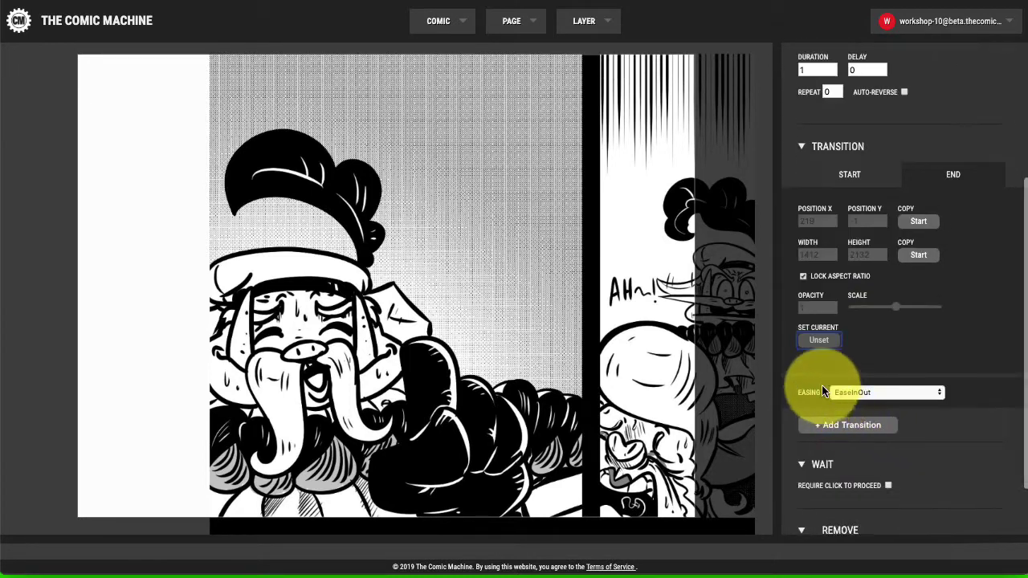
click(817, 340)
click(804, 340)
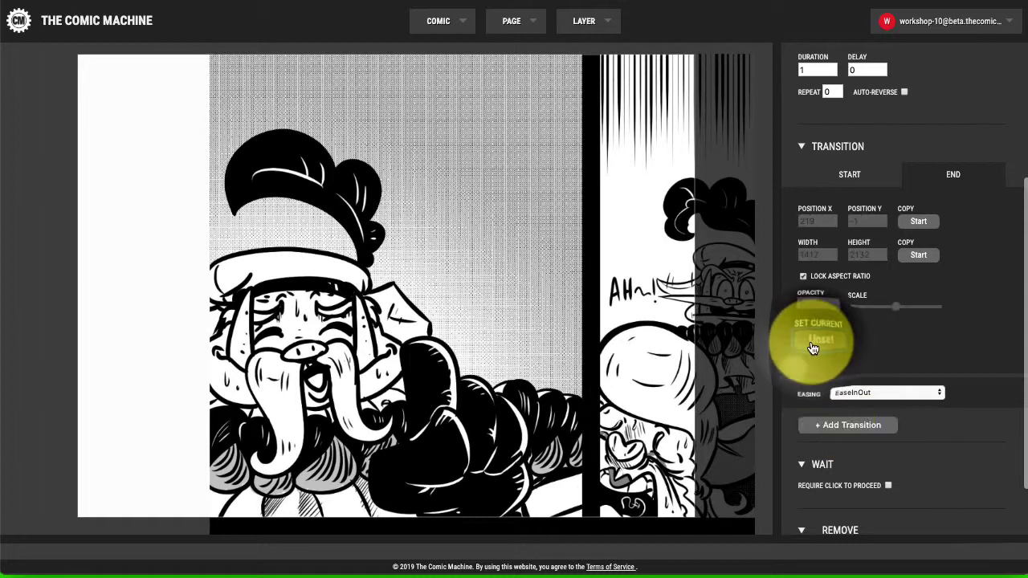
Add a follow-up transition to the image layer and open the settings of the new edit layer
click(875, 428)
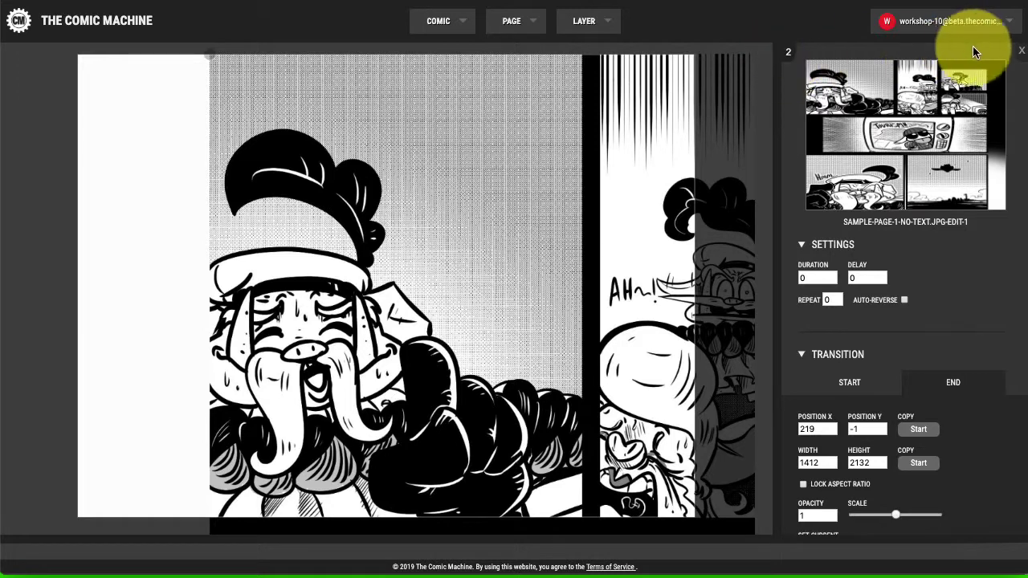
click(1020, 51)
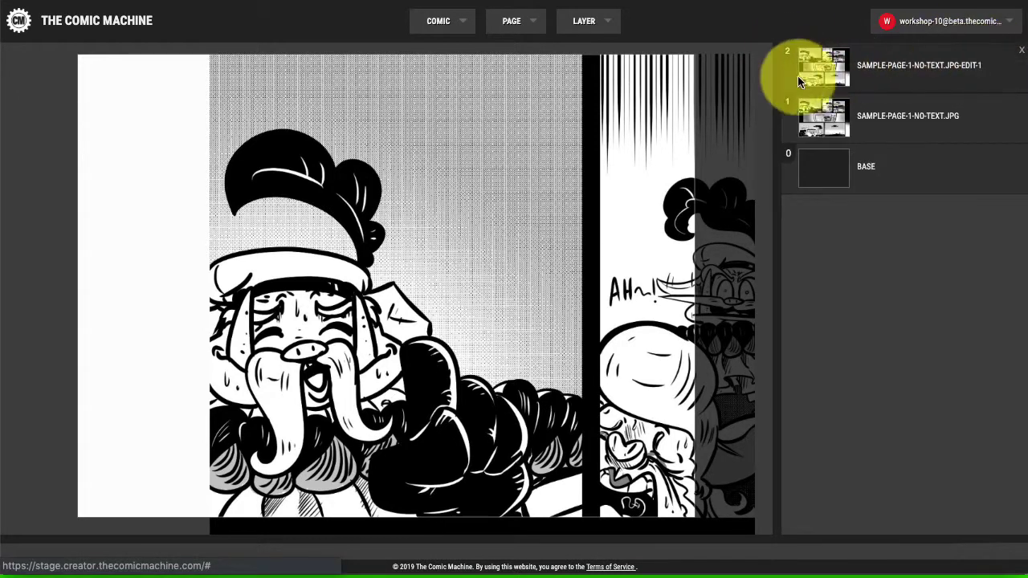
click(840, 55)
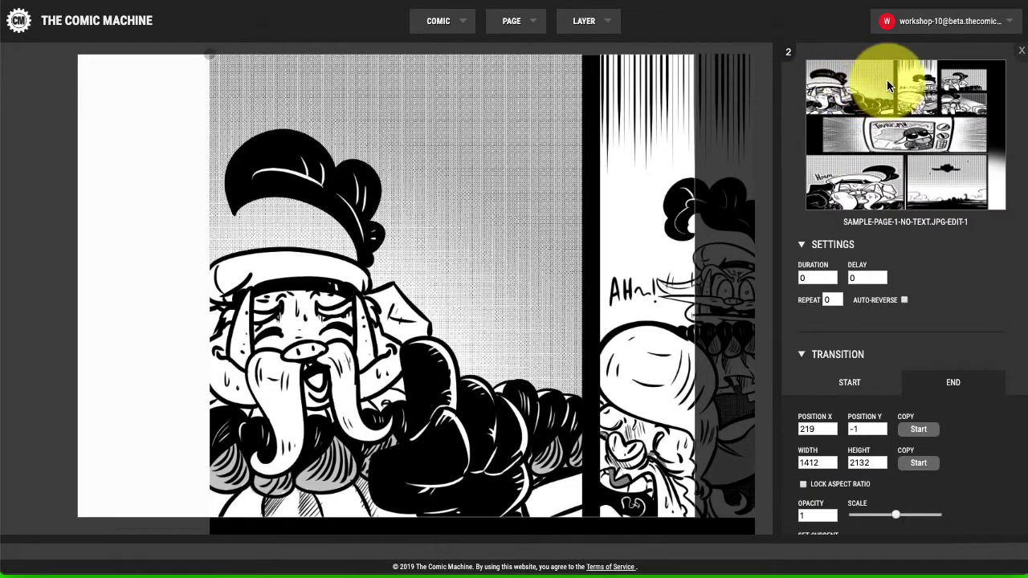
Move the edit layer's End position to about X -247, Y -4 and compare it with the Start state
drag(718, 260, 441, 225)
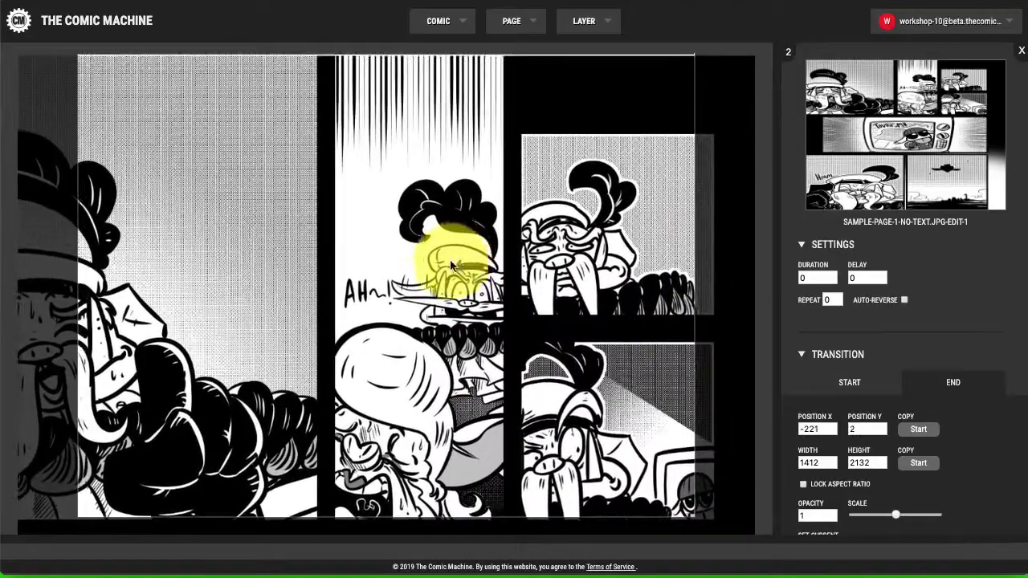
drag(419, 158, 415, 181)
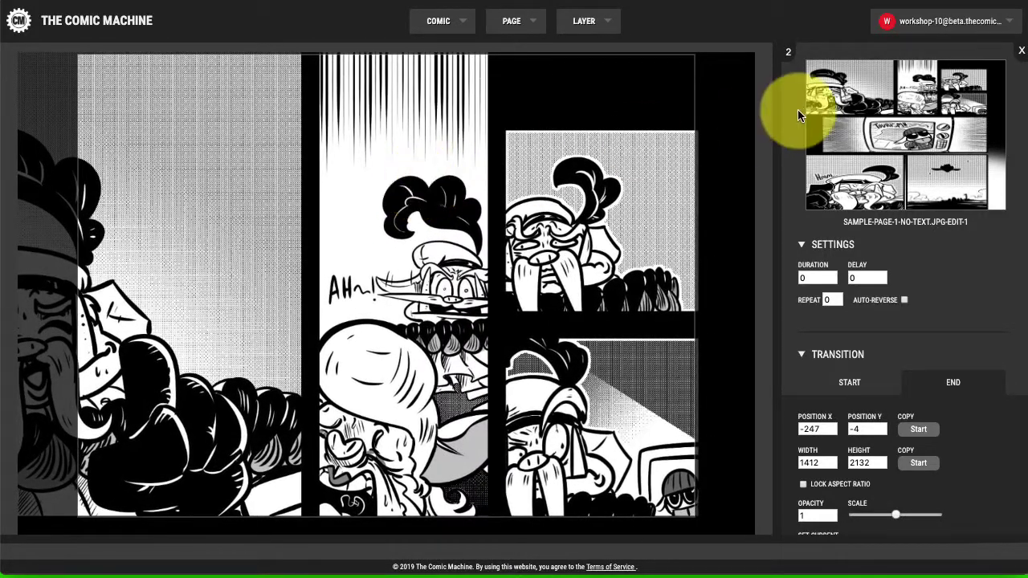
click(872, 394)
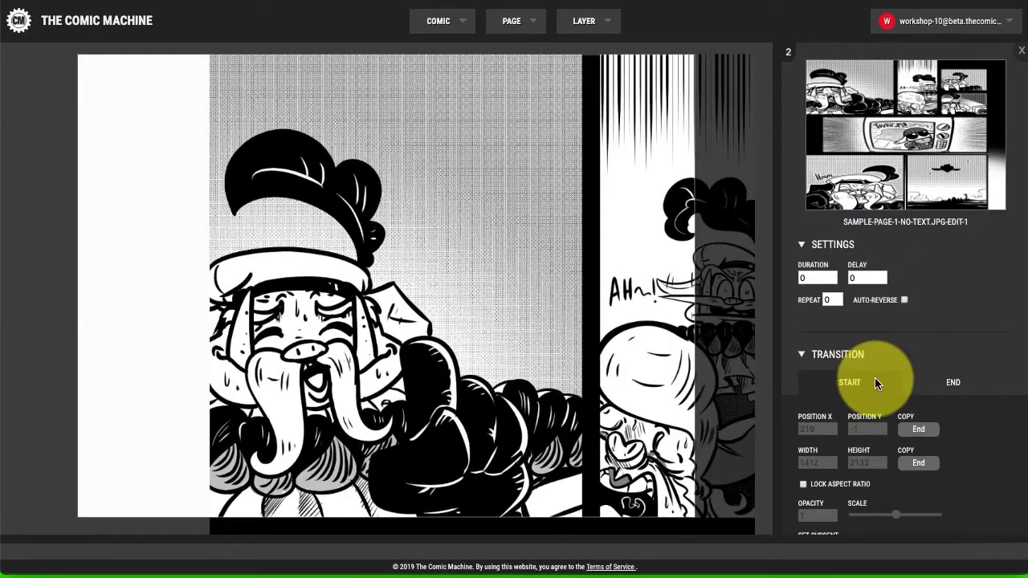
click(921, 384)
click(853, 382)
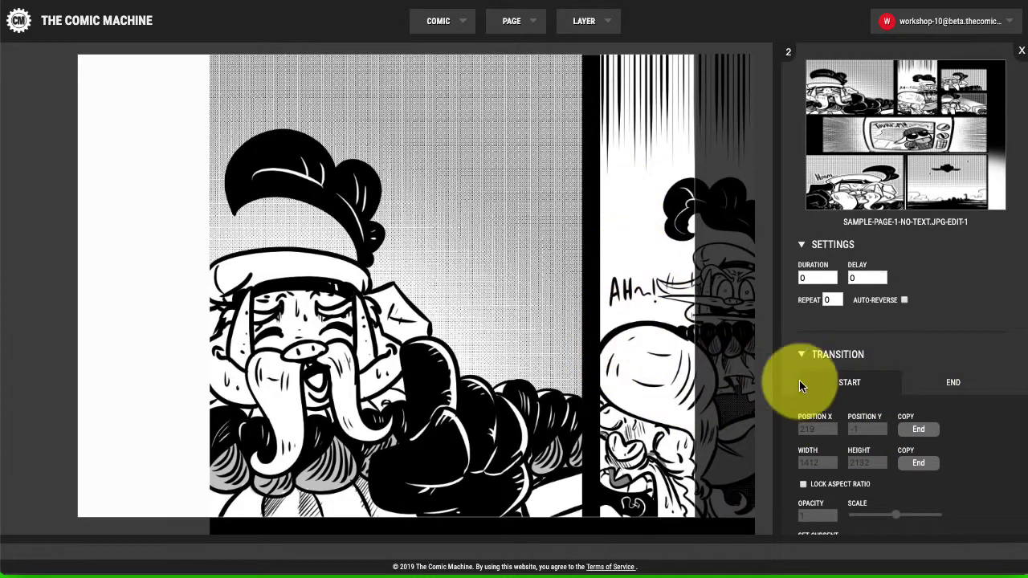
click(942, 382)
Set the End state's Position Y to -1 and check it against the Start state
click(859, 429)
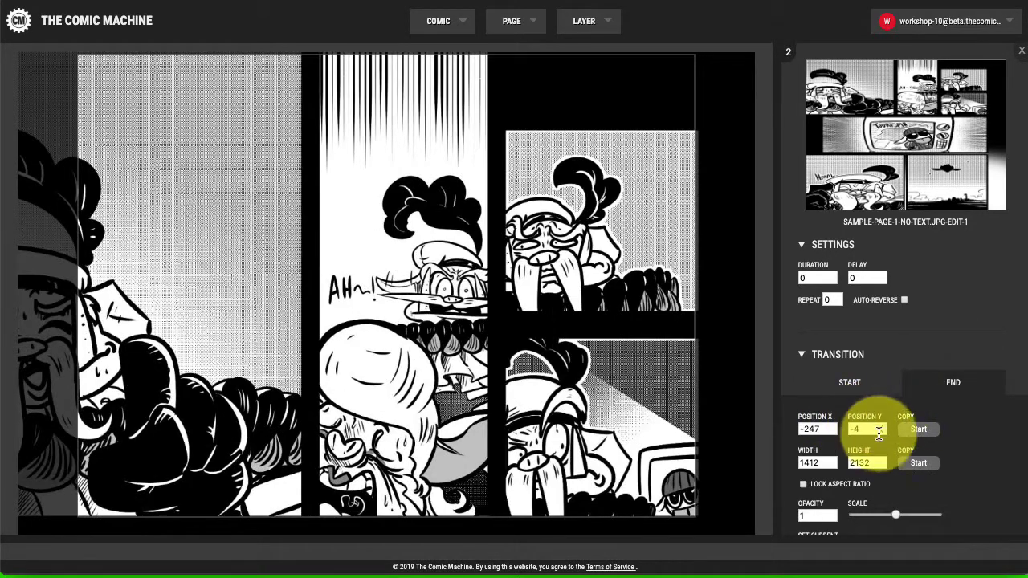
click(855, 430)
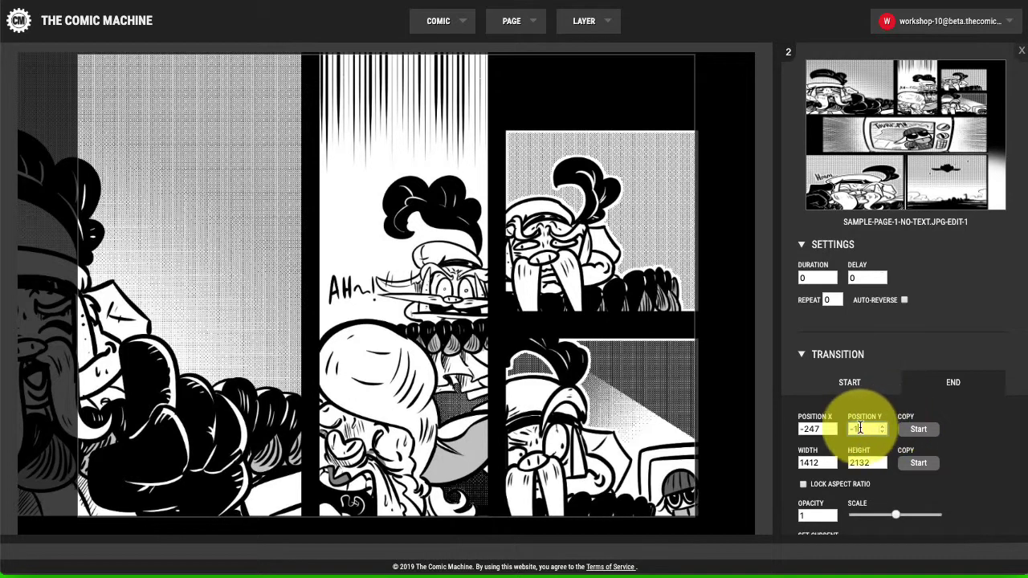
key(Return)
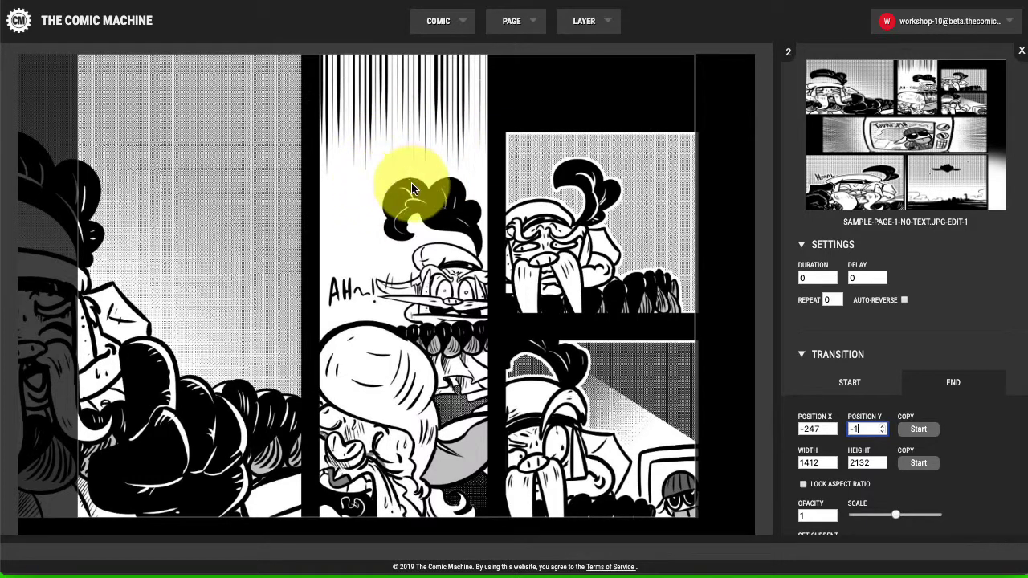
click(872, 392)
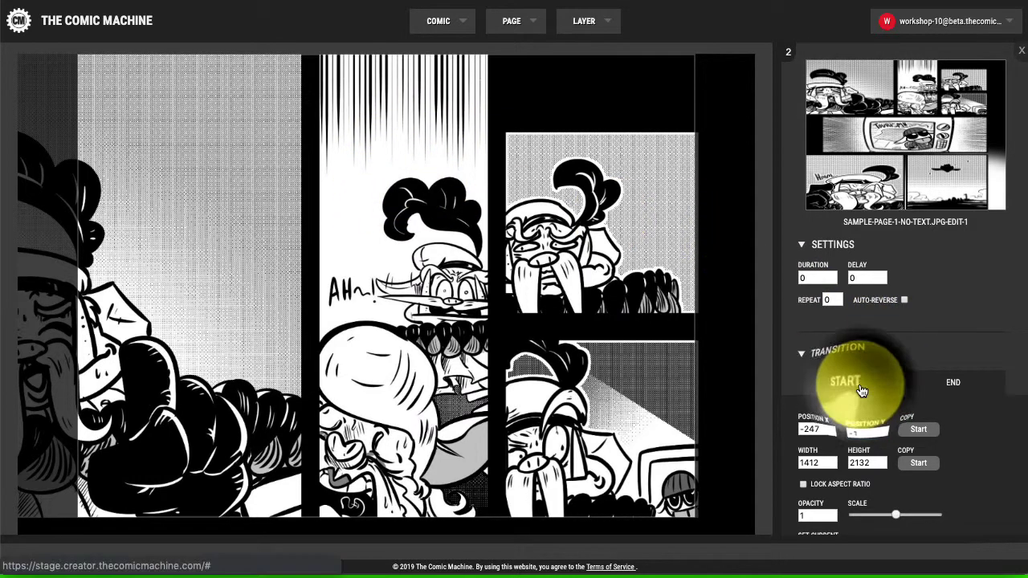
click(940, 385)
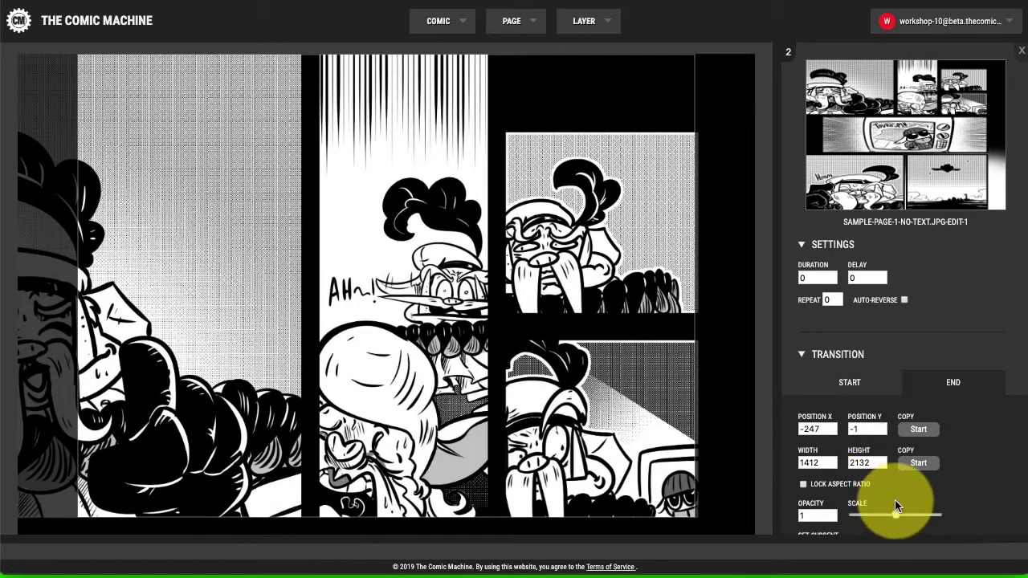
Enlarge the End state to about 1782 by 2690, reposition it at about X -444, Y -203, and compare it with the Start
drag(895, 515, 903, 514)
drag(553, 325, 535, 393)
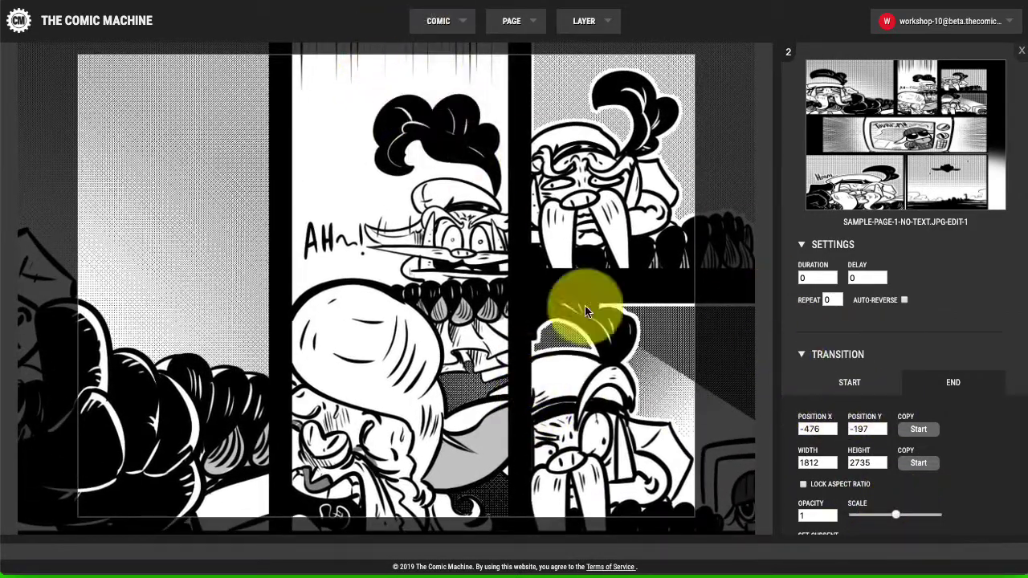
drag(896, 515, 896, 514)
drag(681, 464, 627, 427)
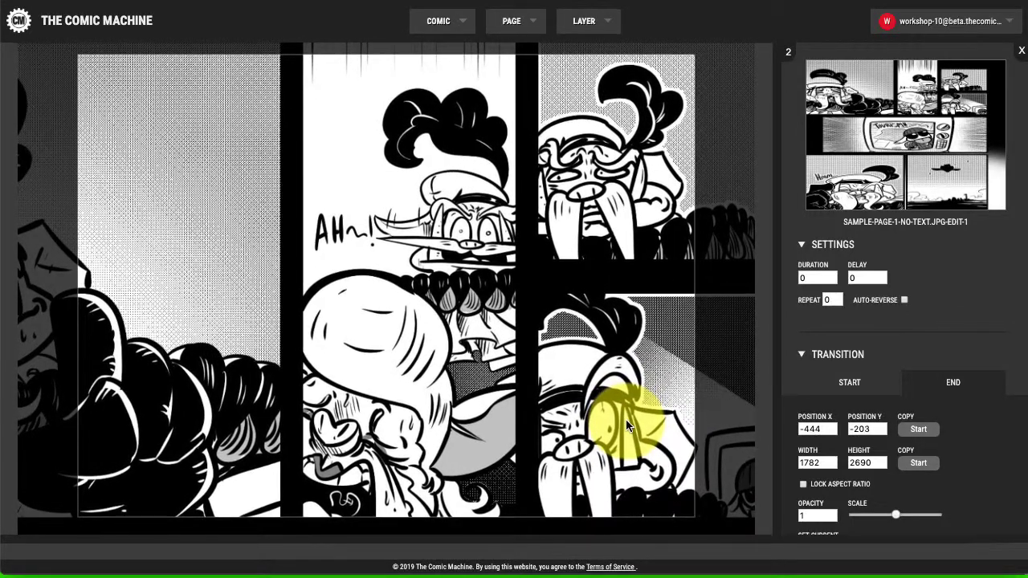
click(872, 380)
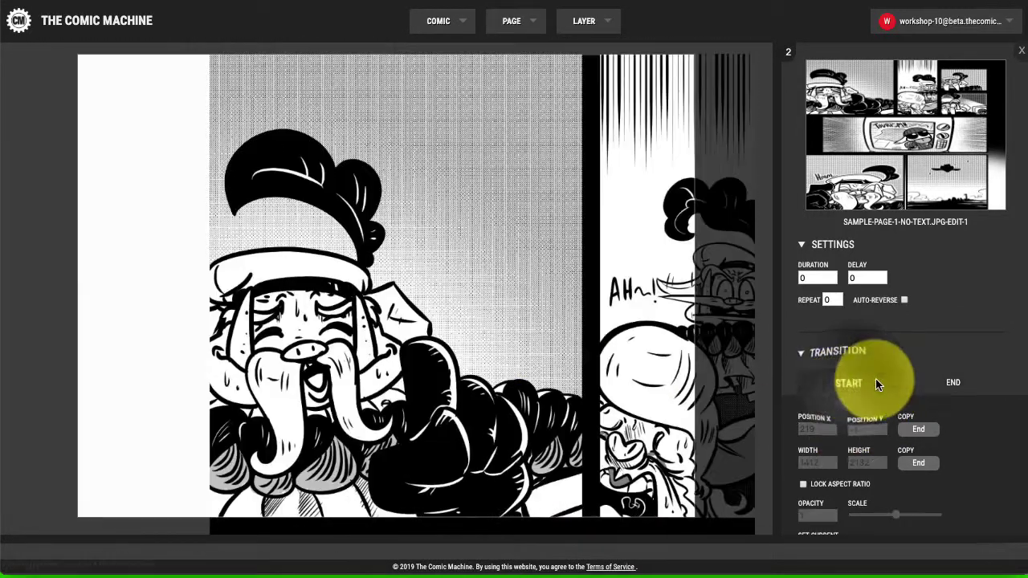
click(933, 384)
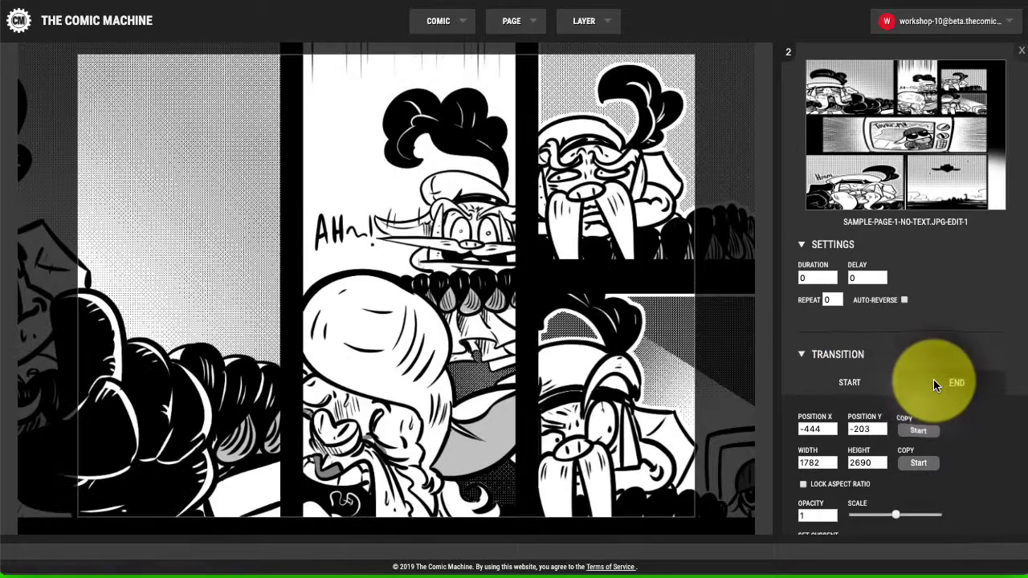
Set the edit layer's transition duration to .5 and its easing to EaseInOut
click(810, 275)
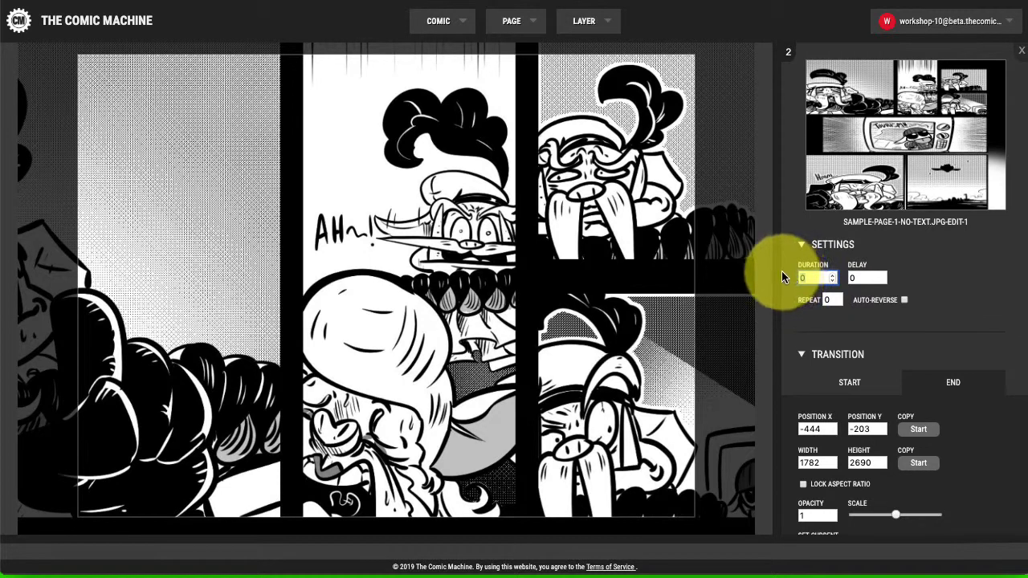
text(.5)
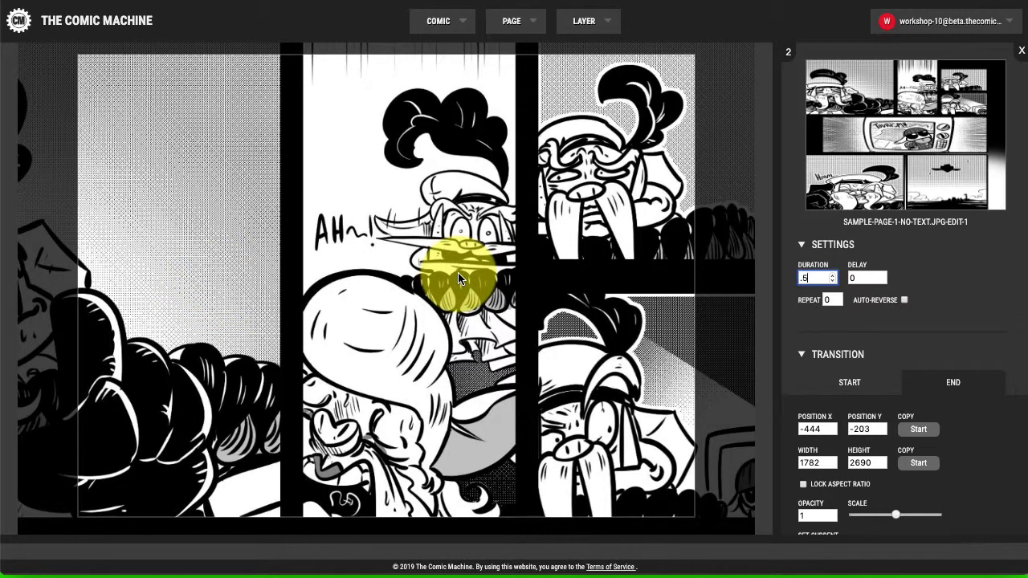
scroll(923, 375, down, 3)
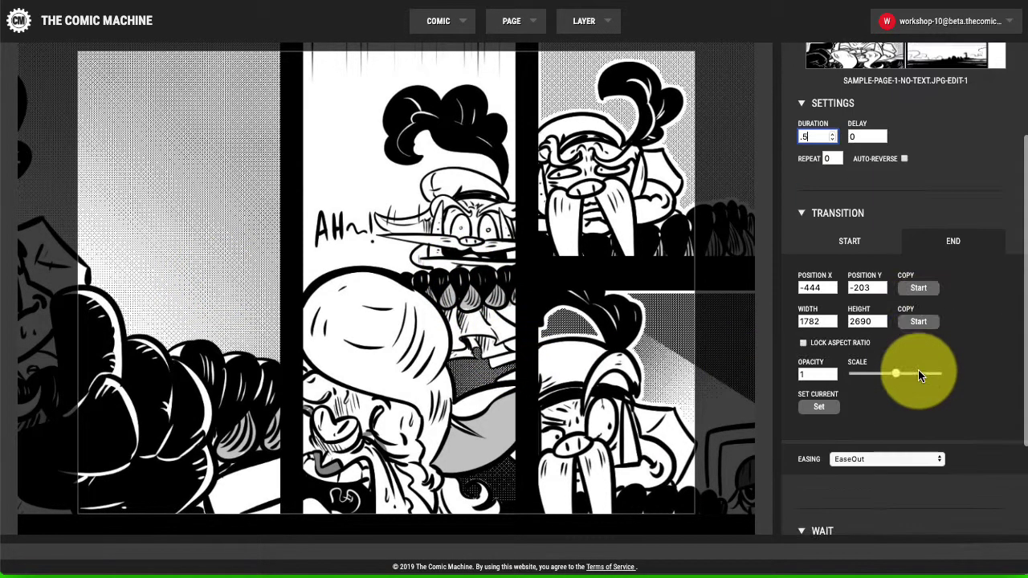
scroll(891, 410, down, 1)
click(871, 426)
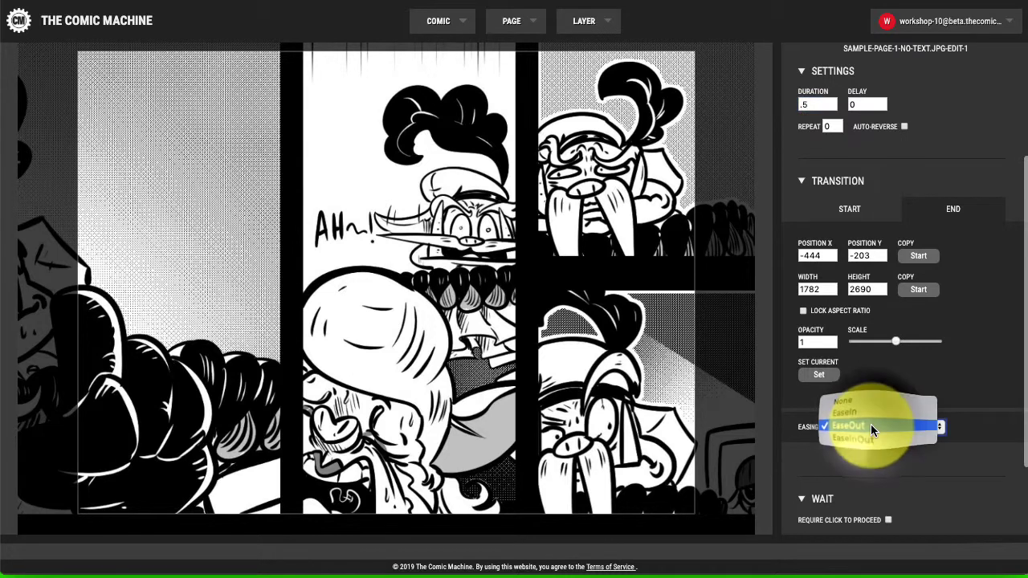
click(866, 438)
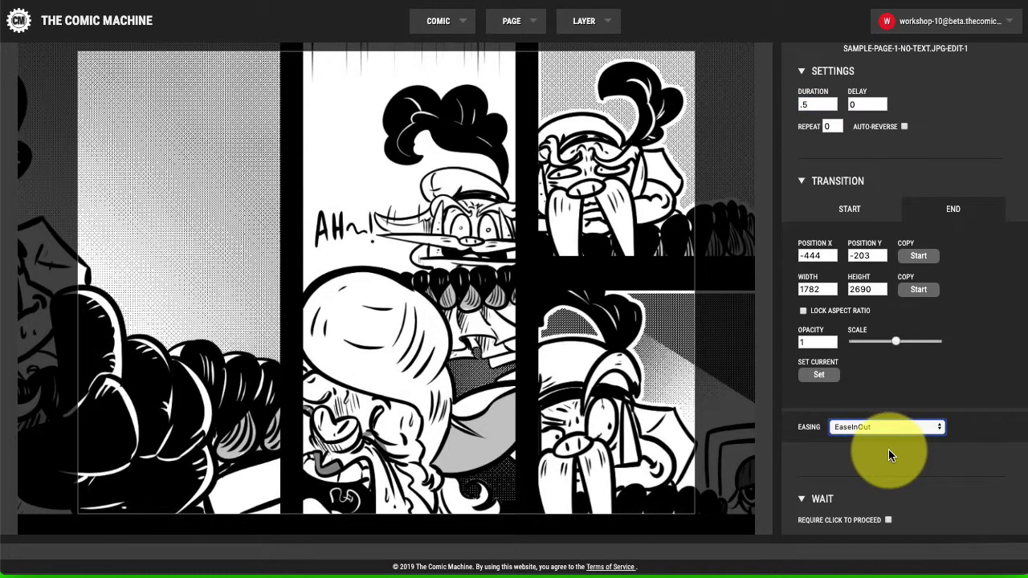
scroll(889, 449, down, 3)
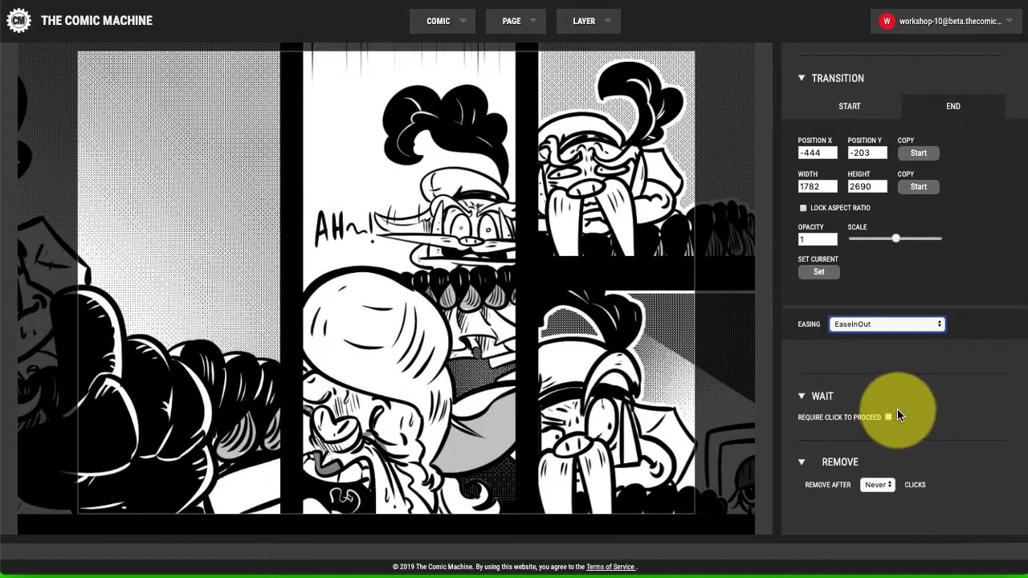
scroll(666, 361, up, 1)
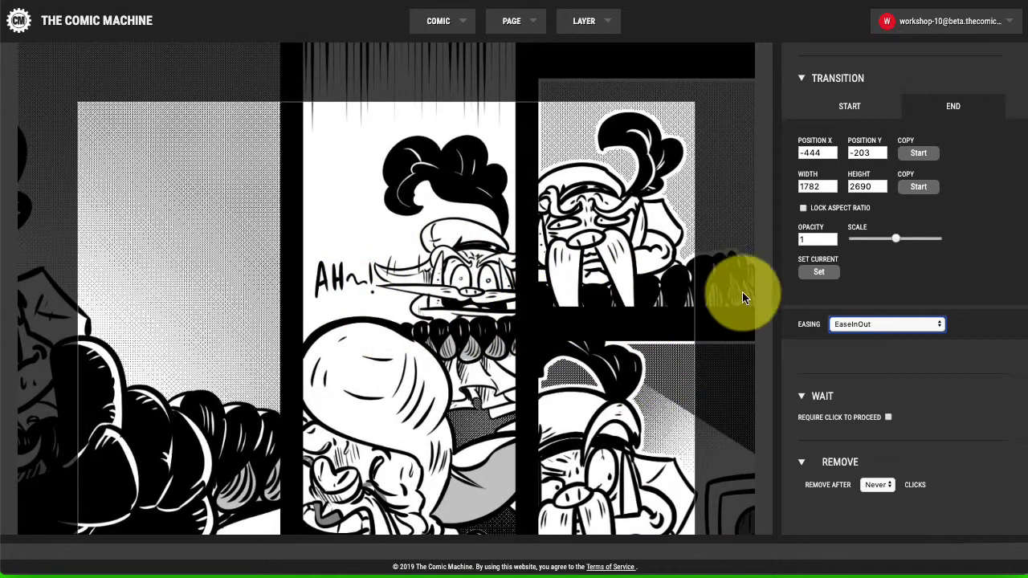
scroll(864, 181, up, 4)
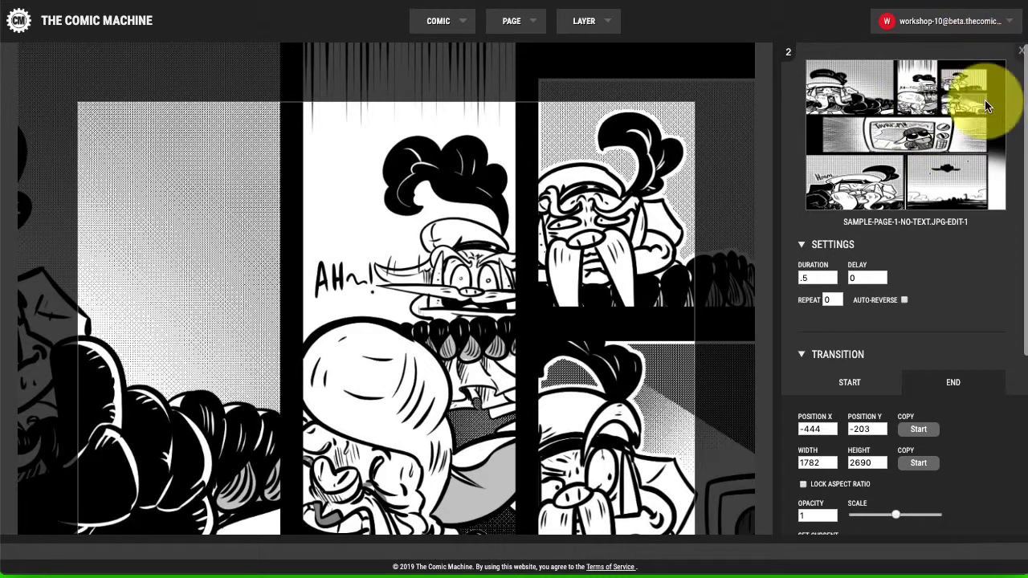
Set the first edit layer's End state as current and add a follow-up transition from it
scroll(891, 413, down, 3)
click(819, 344)
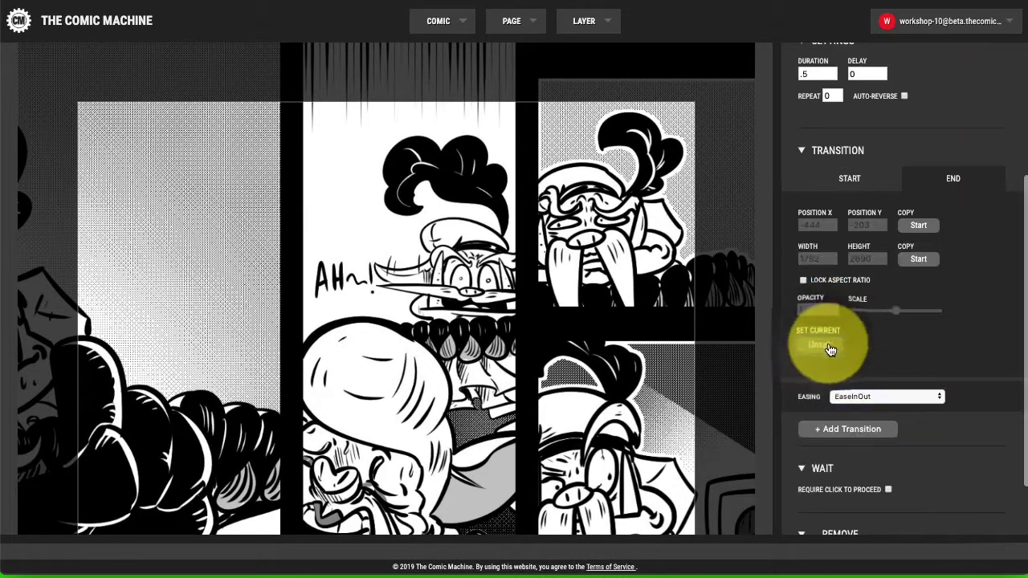
click(851, 429)
Reframe the new End state on the two stacked walrus panels, sized about 1592 by 2403 at about X -646, Y -147
drag(600, 244, 524, 215)
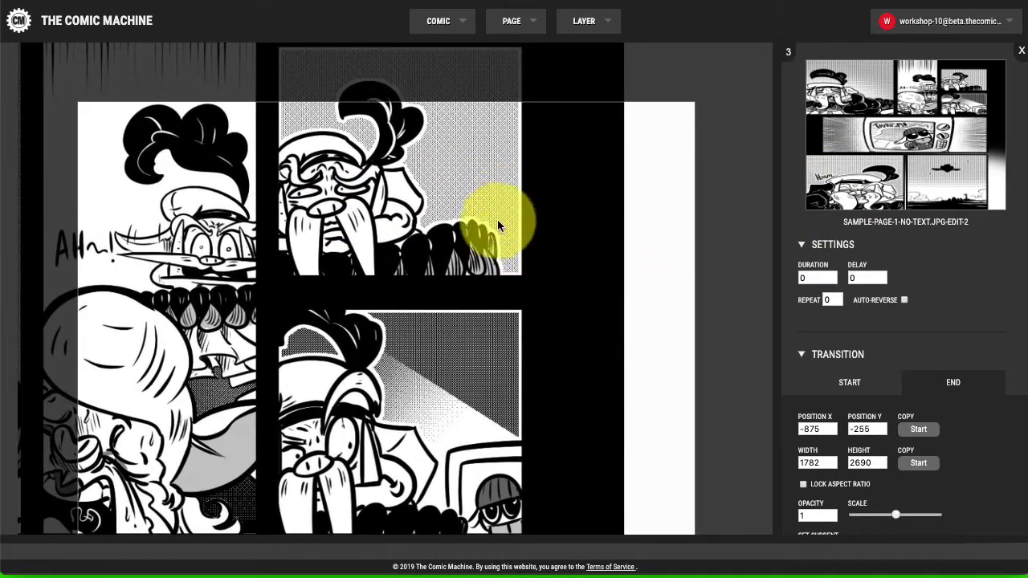
drag(896, 515, 891, 514)
drag(528, 442, 588, 417)
drag(896, 515, 897, 518)
drag(557, 478, 564, 483)
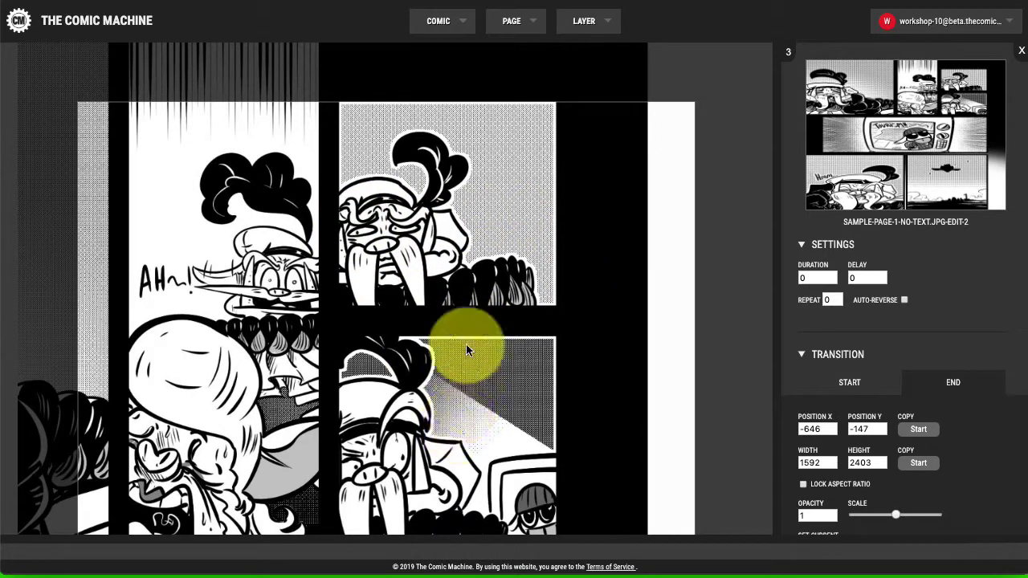
Set the stacked-panels transition's duration to .5 and its easing to EaseInOut
click(813, 278)
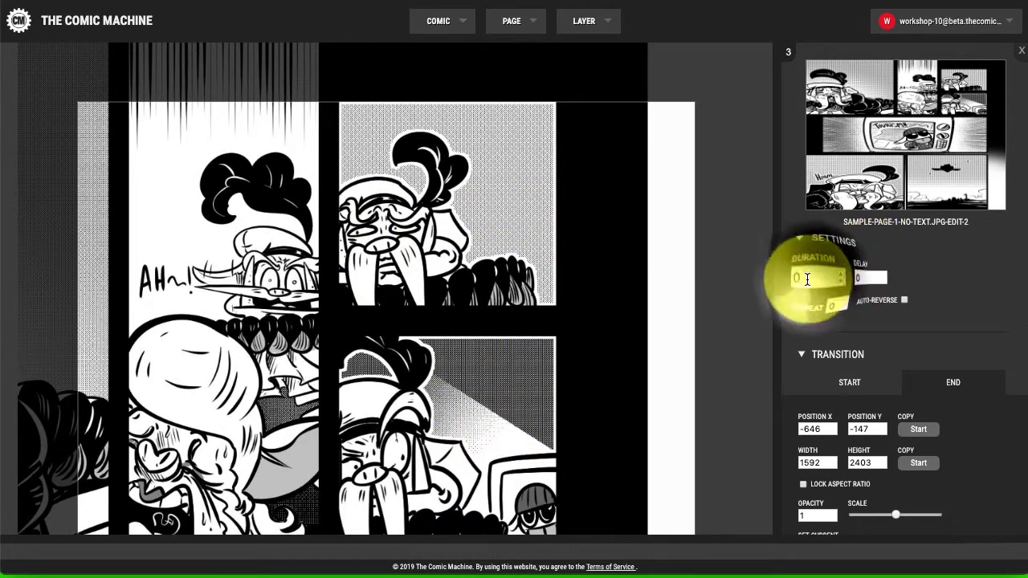
text(.5)
scroll(891, 349, down, 5)
click(879, 379)
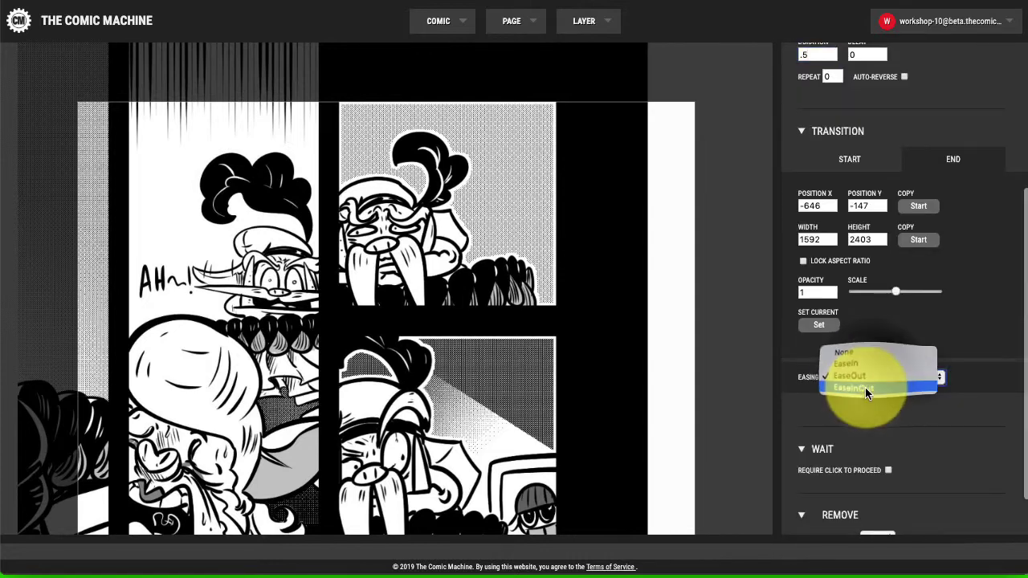
click(865, 389)
Set the stacked-panels End state as current and add another transition from it
scroll(892, 416, down, 1)
scroll(903, 415, up, 5)
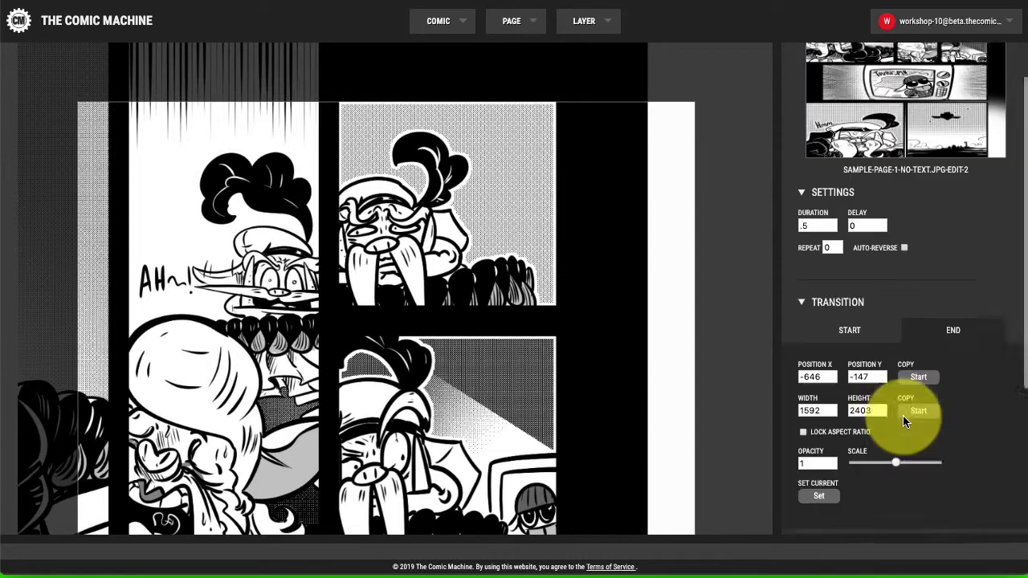
scroll(882, 241, down, 3)
click(819, 369)
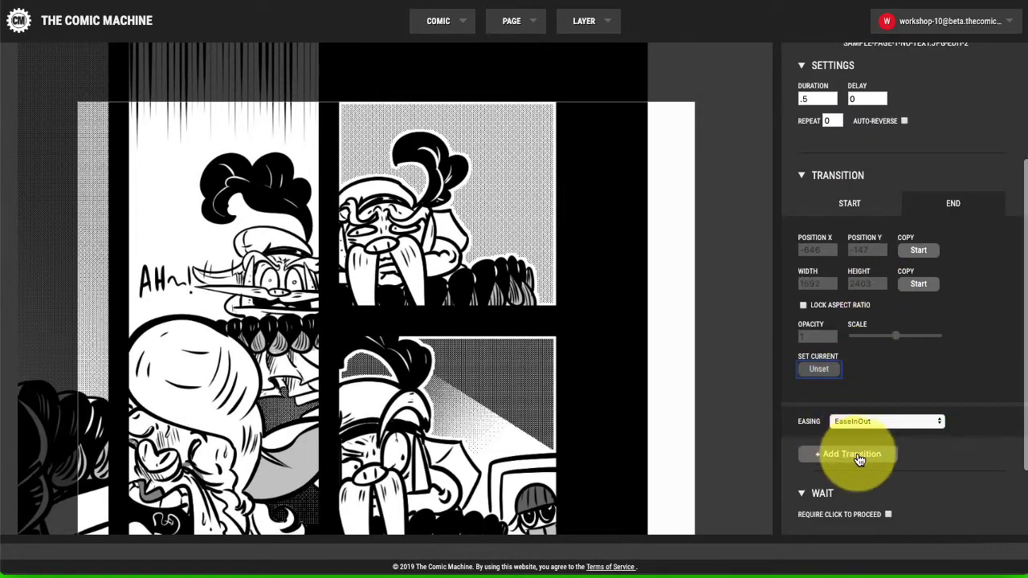
click(858, 456)
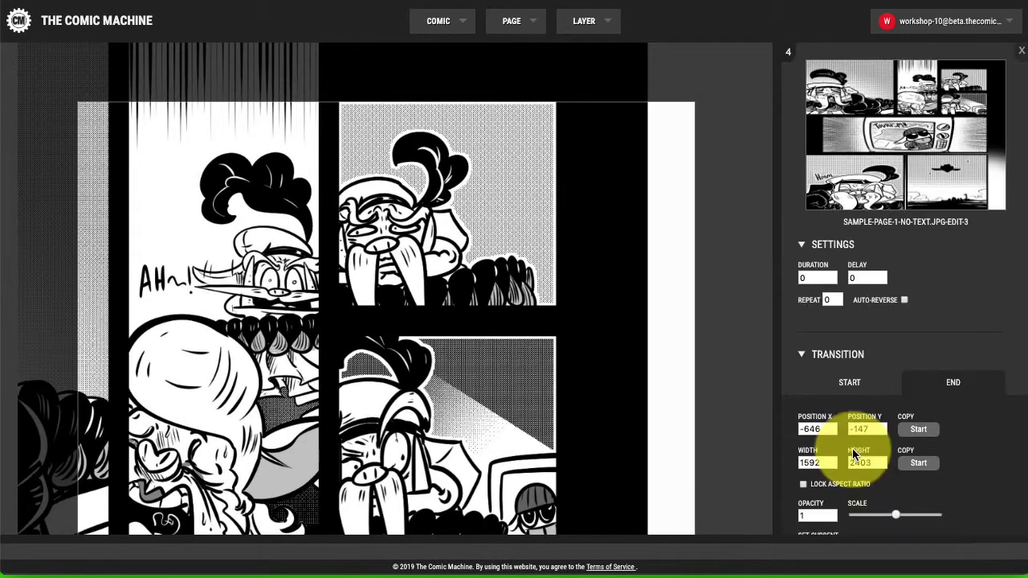
Pan the new End state to the TV panel and scale it to about 1262 by 1904 at about X -107, Y -541
drag(622, 275, 395, 202)
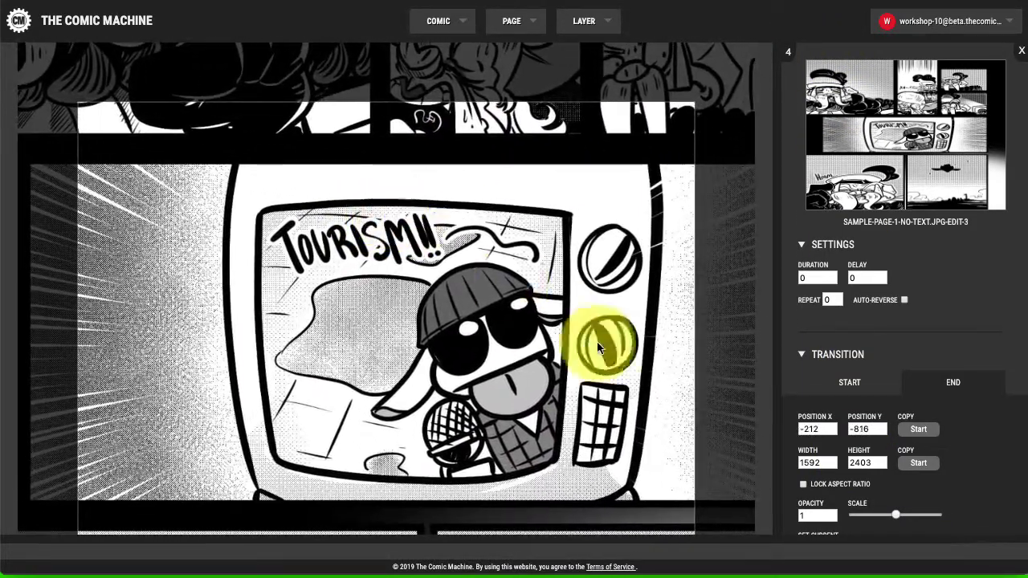
mouse_move(893, 515)
mouse_down()
mouse_move(879, 510)
mouse_move(888, 517)
mouse_up()
drag(508, 411, 455, 422)
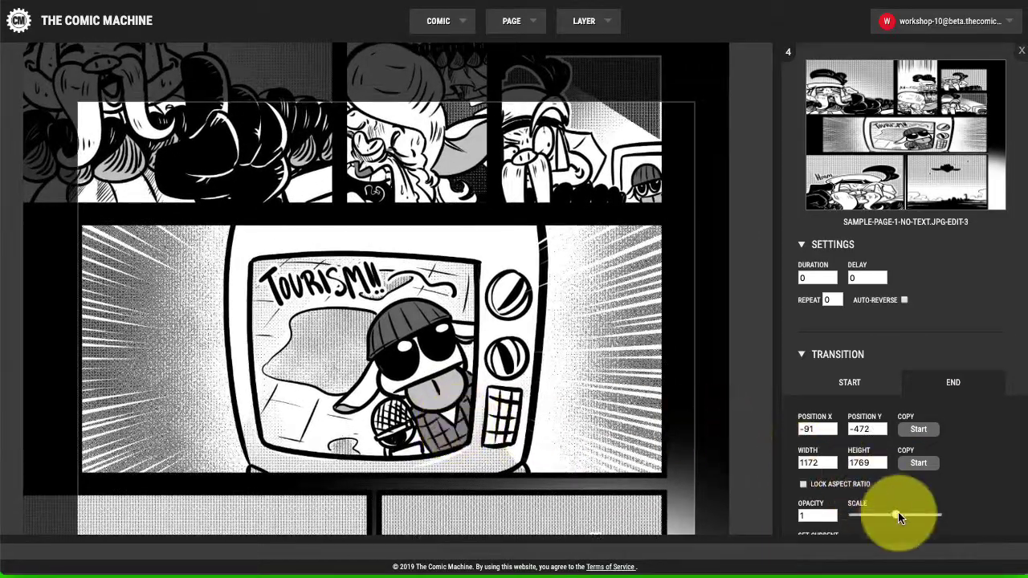
drag(900, 515, 898, 516)
drag(486, 354, 514, 358)
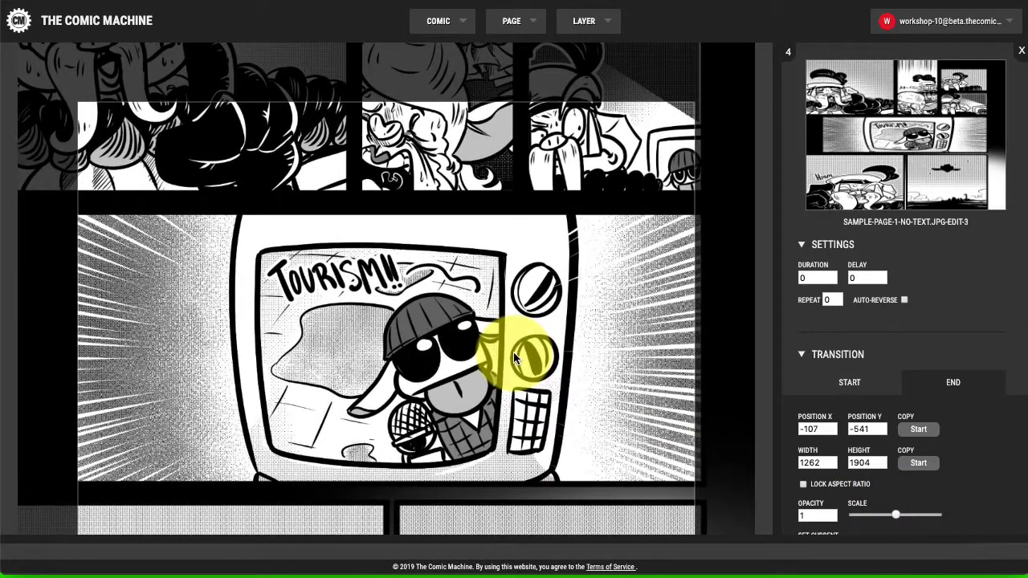
Narrow the TV panel's End state to a width of 1235 and reposition it at about X -96, Y -585
click(832, 466)
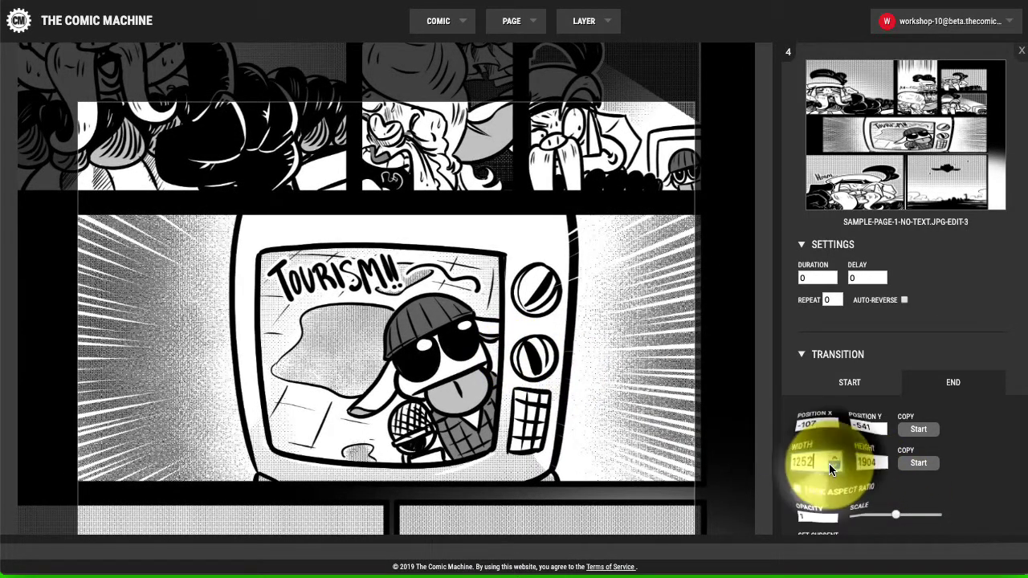
click(670, 423)
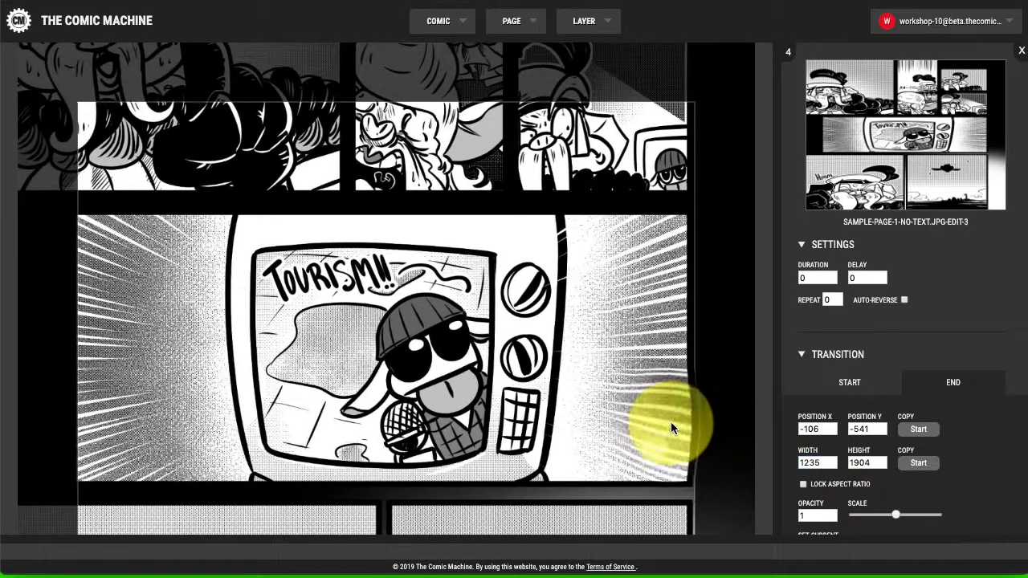
drag(670, 423, 680, 398)
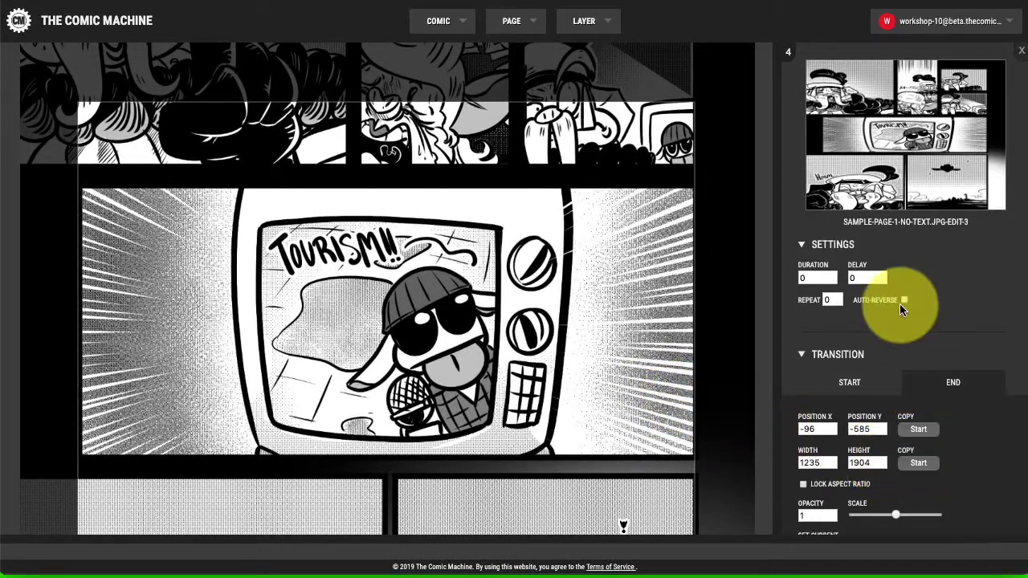
Set the TV panel transition's duration to .5 and its easing to EaseInOut
scroll(870, 400, down, 1)
drag(822, 241, 789, 244)
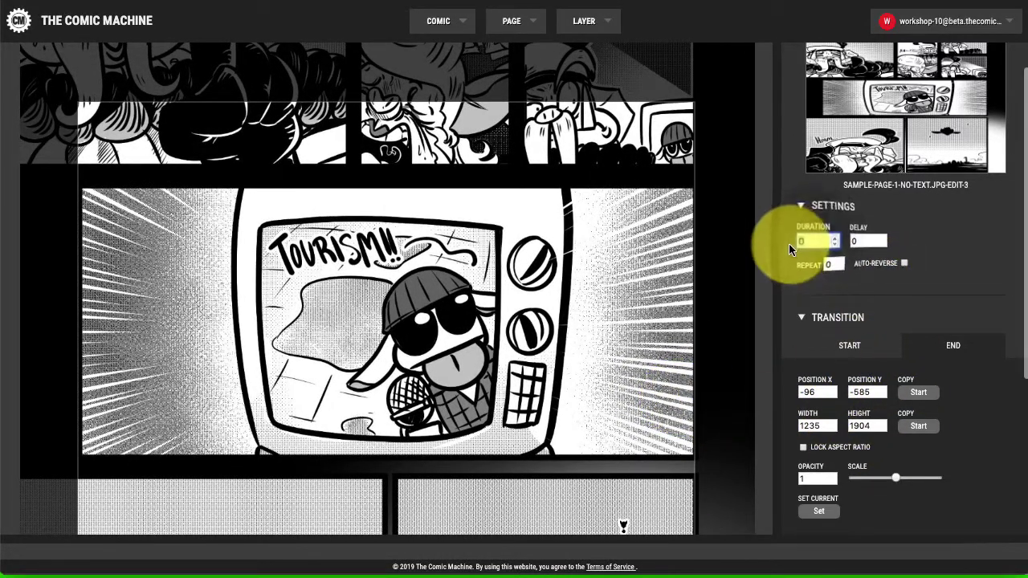
text(.5)
scroll(849, 345, down, 5)
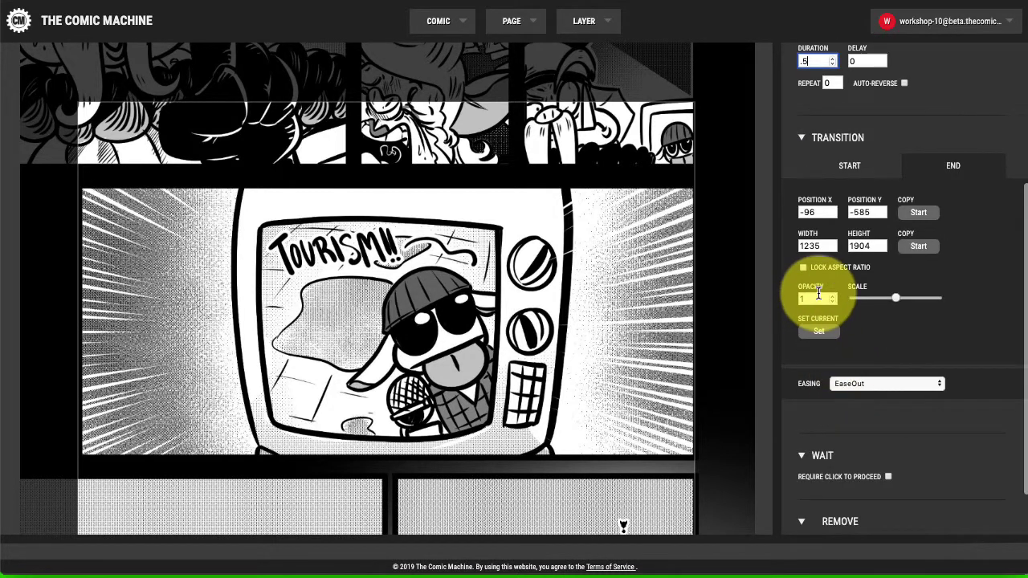
click(858, 384)
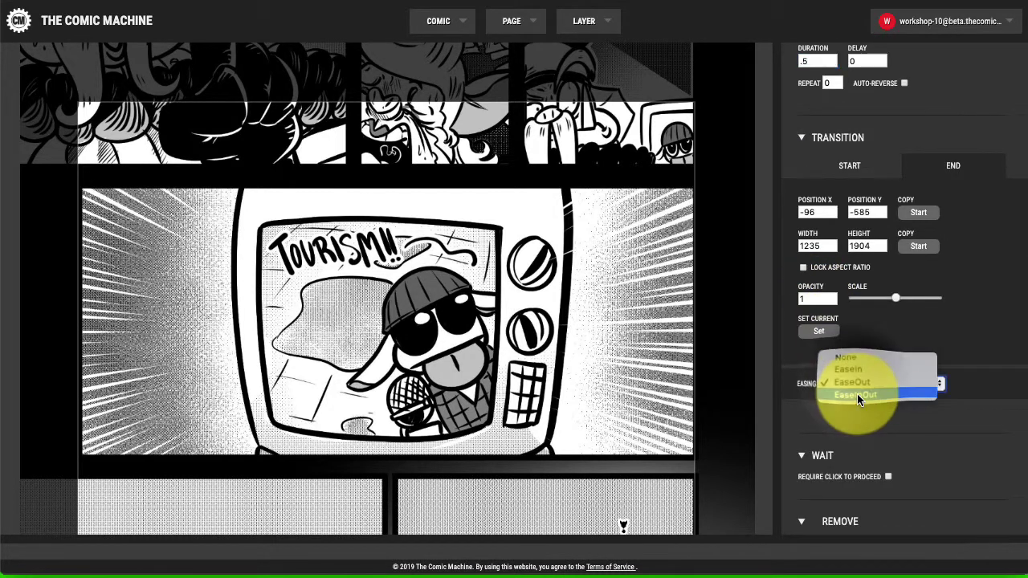
click(856, 396)
Set the TV panel's End state as current and add the next transition
scroll(852, 392, down, 2)
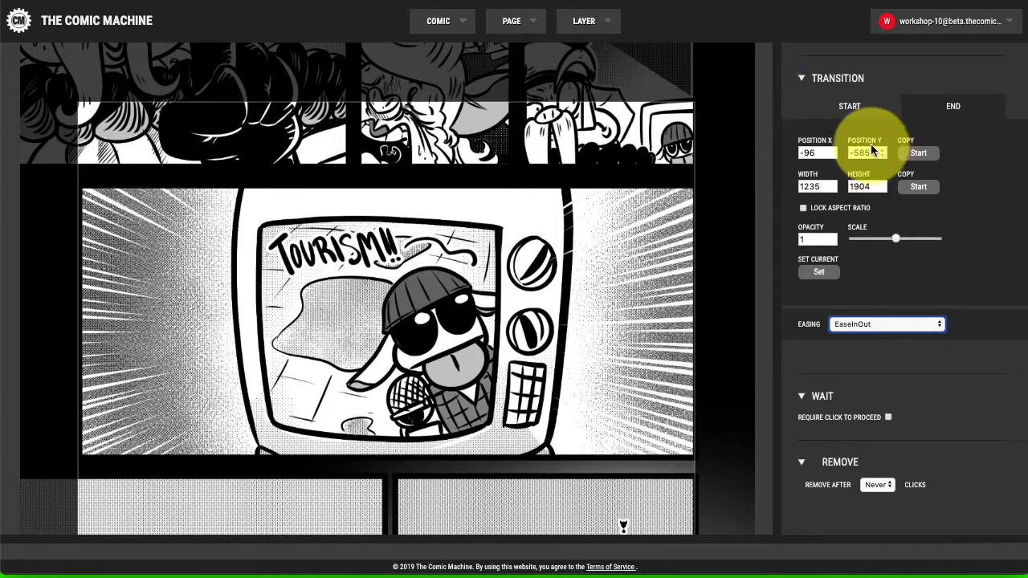
scroll(872, 140, up, 5)
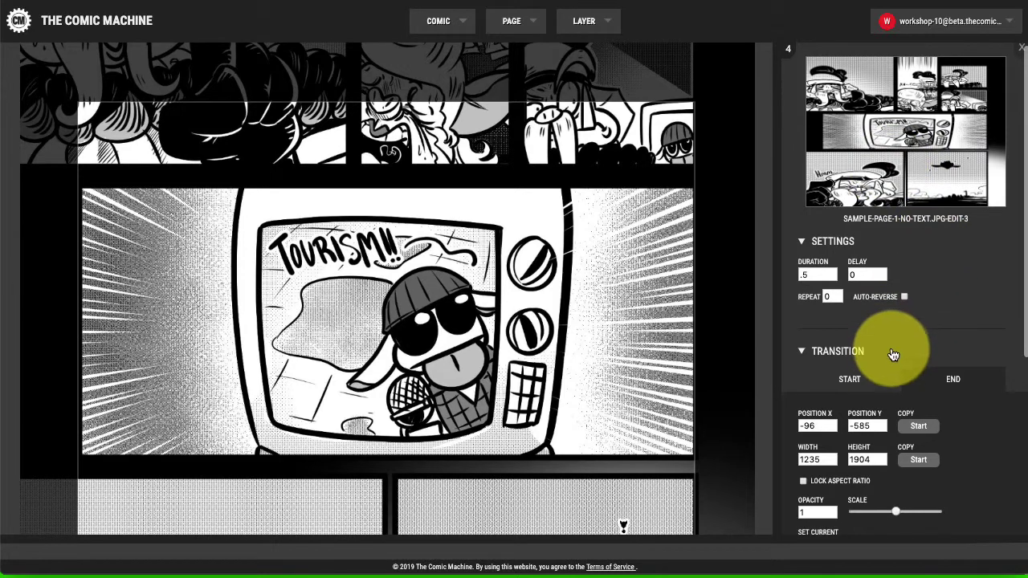
scroll(892, 357, down, 5)
click(834, 275)
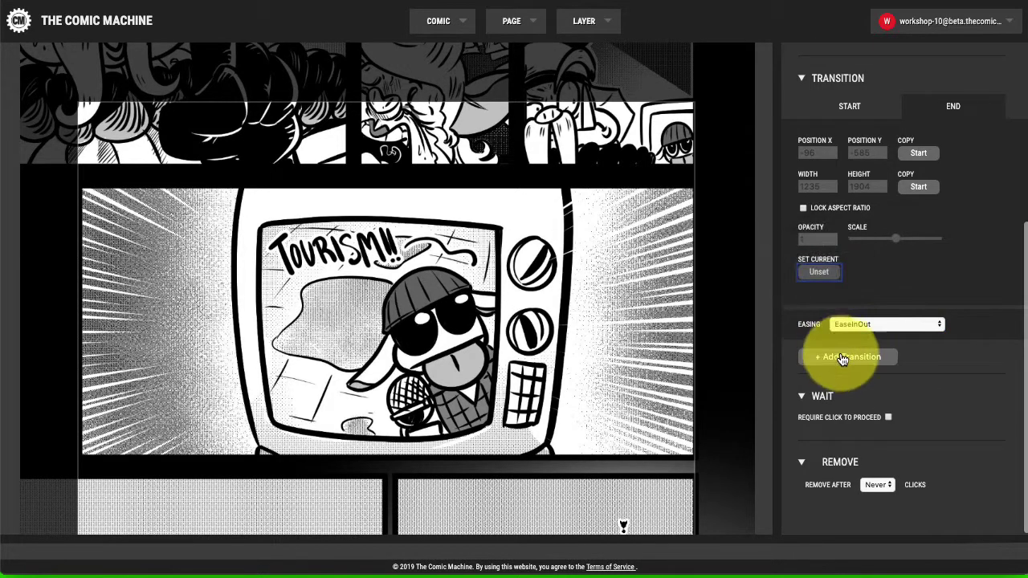
click(844, 360)
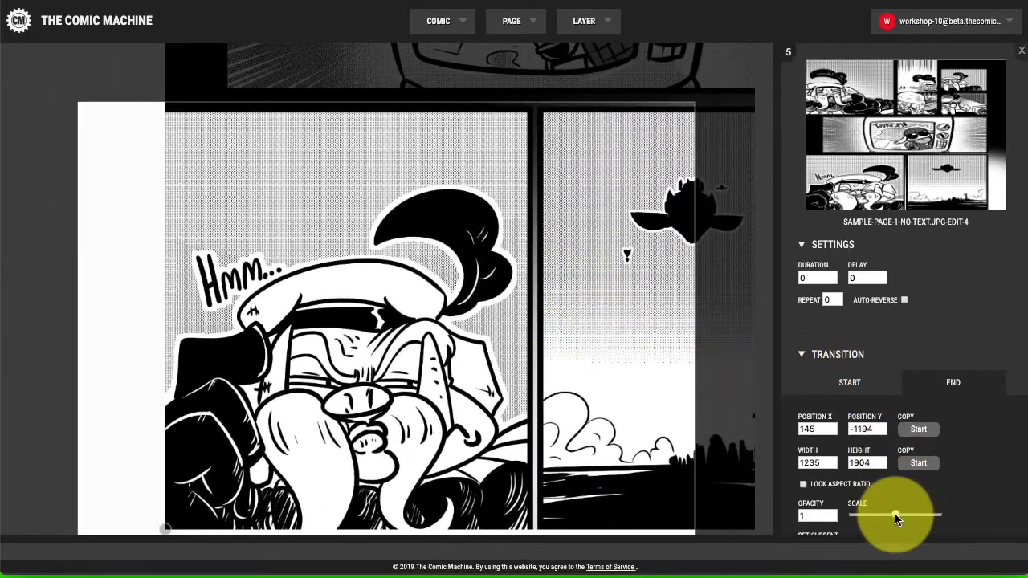
Frame the End state on the "Hmm..." panel, sized about 1295 by 1983 at about X 198, Y -1264
drag(895, 514, 897, 515)
drag(623, 407, 651, 385)
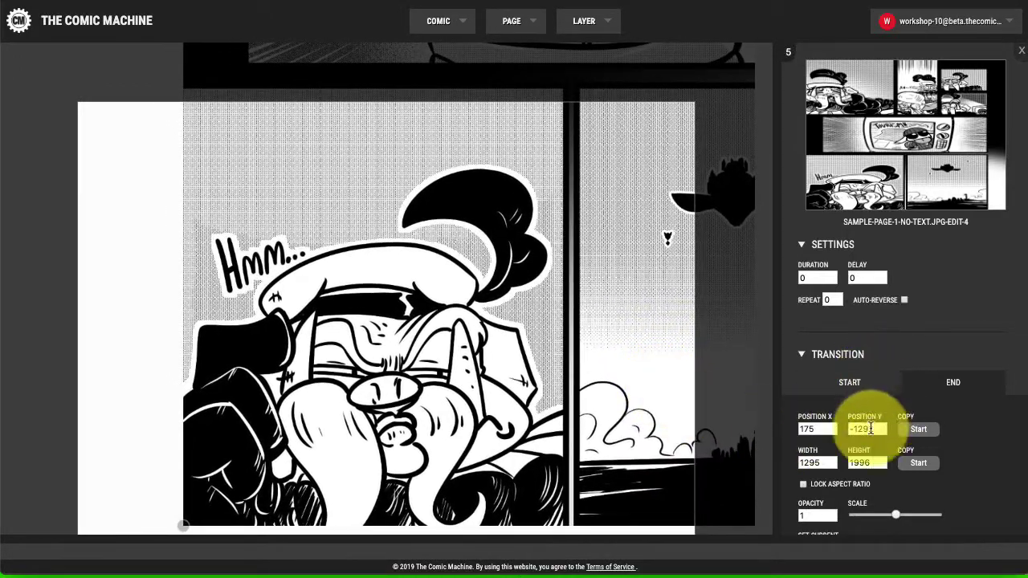
click(884, 462)
click(884, 462)
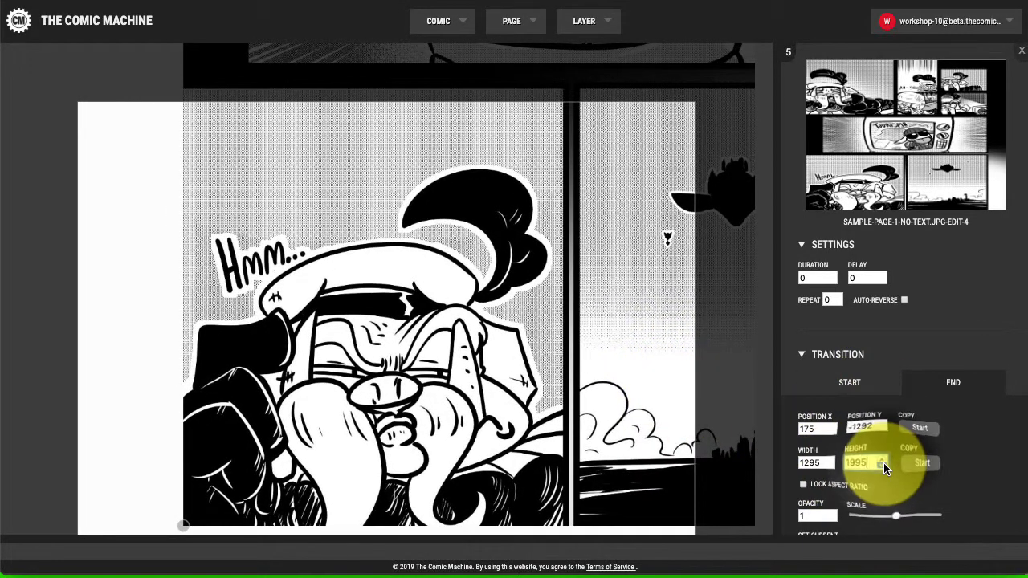
click(884, 462)
mouse_move(614, 395)
mouse_down()
mouse_move(606, 413)
mouse_move(625, 413)
mouse_up()
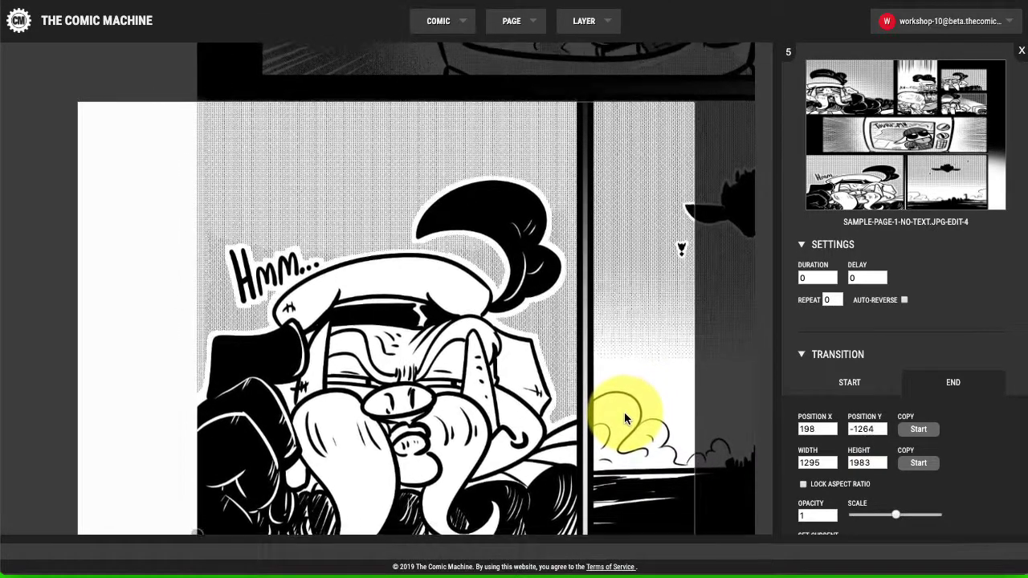
Set the "Hmm..." panel transition's duration to .5 and its easing to EaseInOut
scroll(819, 384, down, 4)
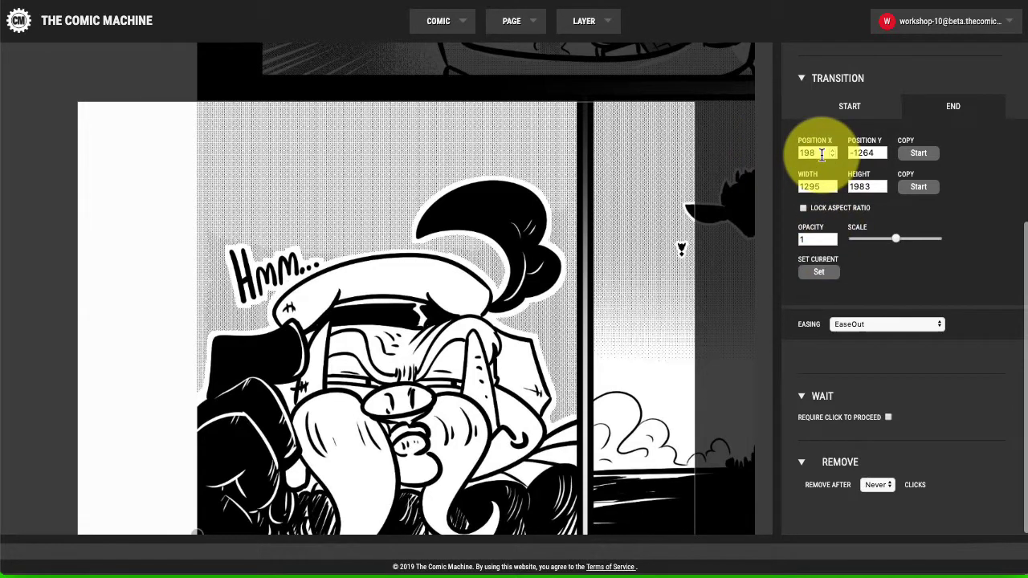
scroll(820, 144, up, 4)
double_click(819, 278)
text(.5)
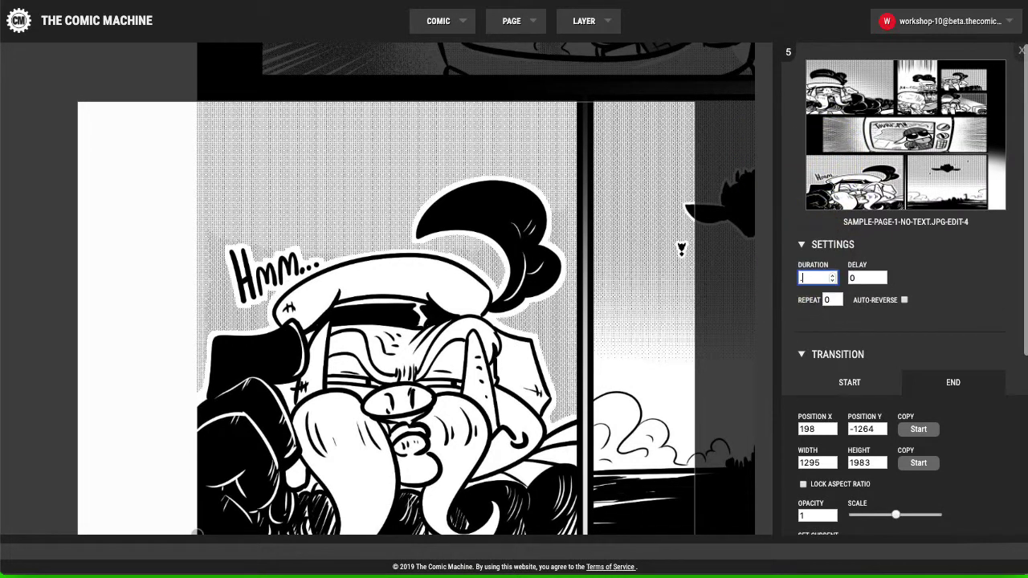
scroll(849, 320, down, 4)
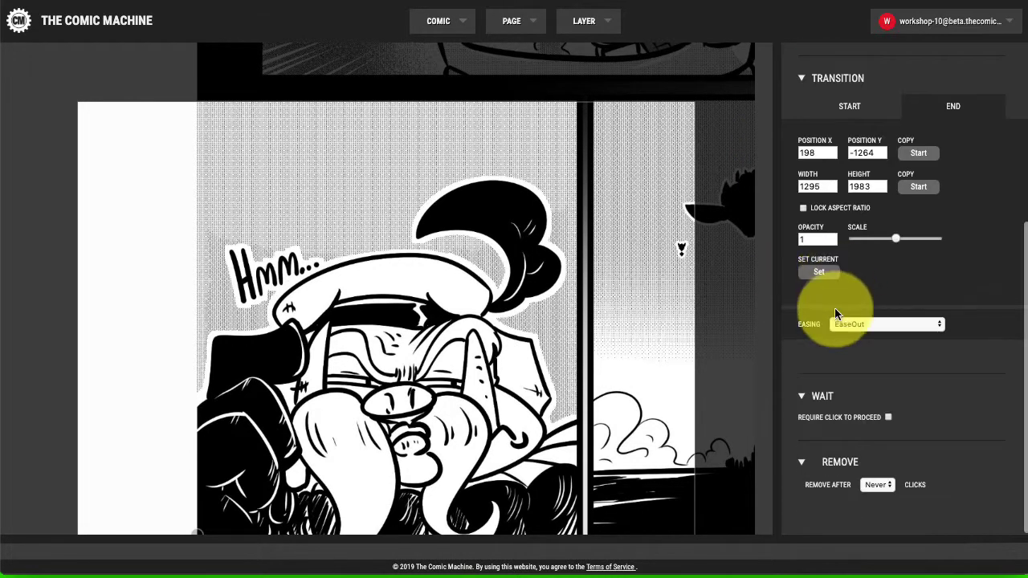
click(853, 326)
click(861, 335)
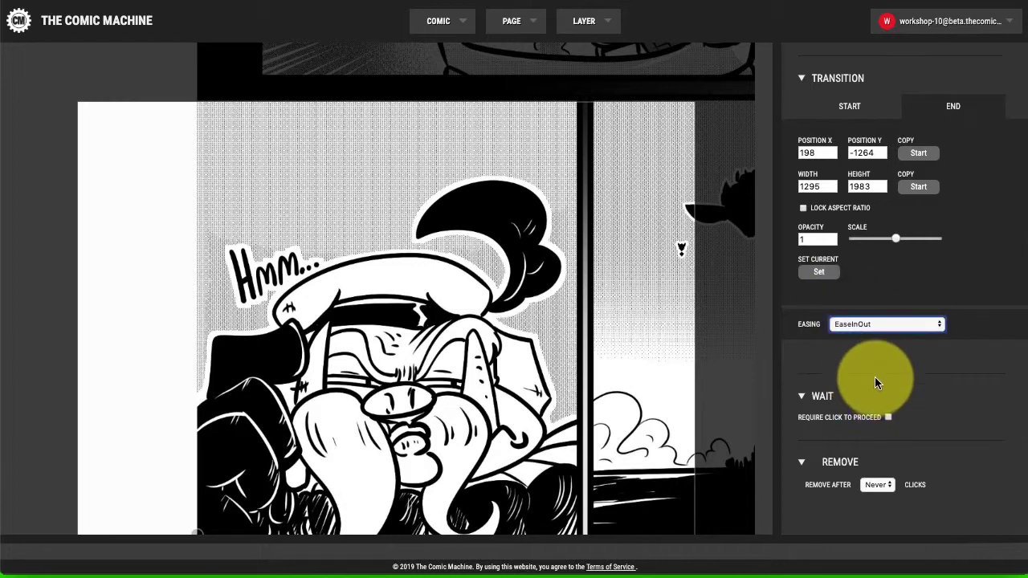
Set the "Hmm..." panel's End state as current and add a transition for the last panel
scroll(877, 378, up, 4)
scroll(868, 290, down, 4)
click(819, 344)
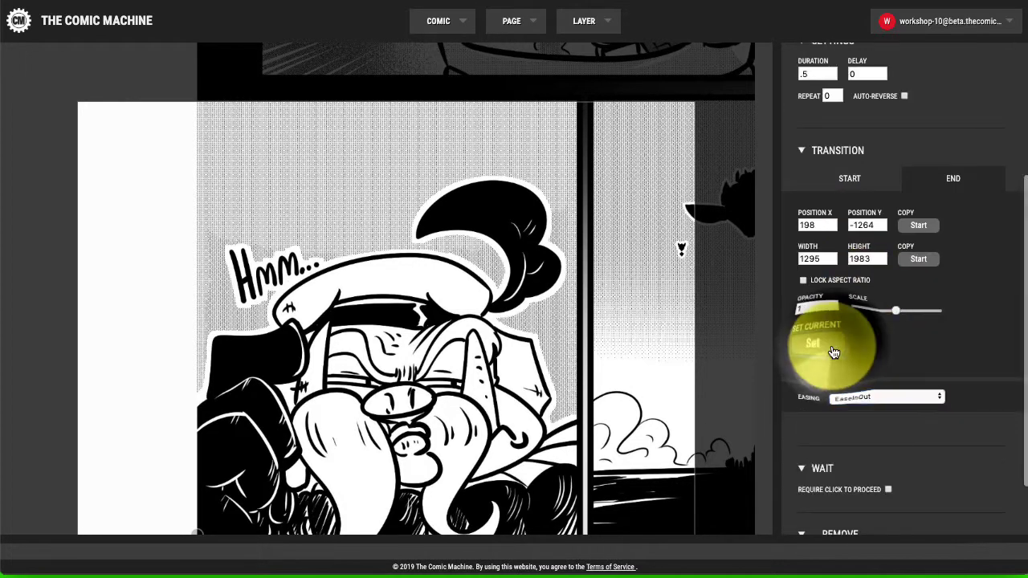
click(833, 430)
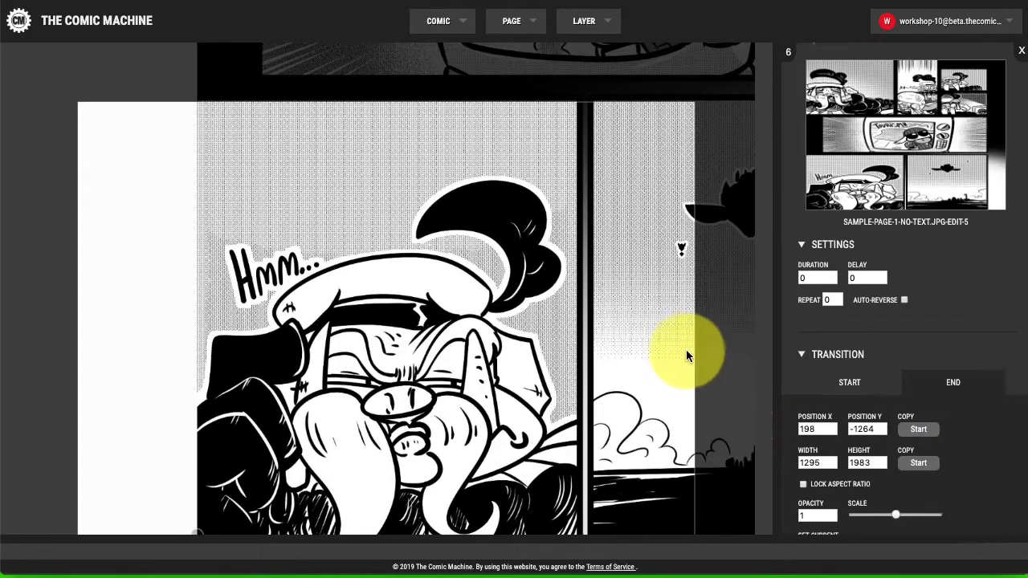
Move the End state across to the final skyline panel at about X -340, Y -1264 and set the duration to .5
drag(660, 343, 504, 332)
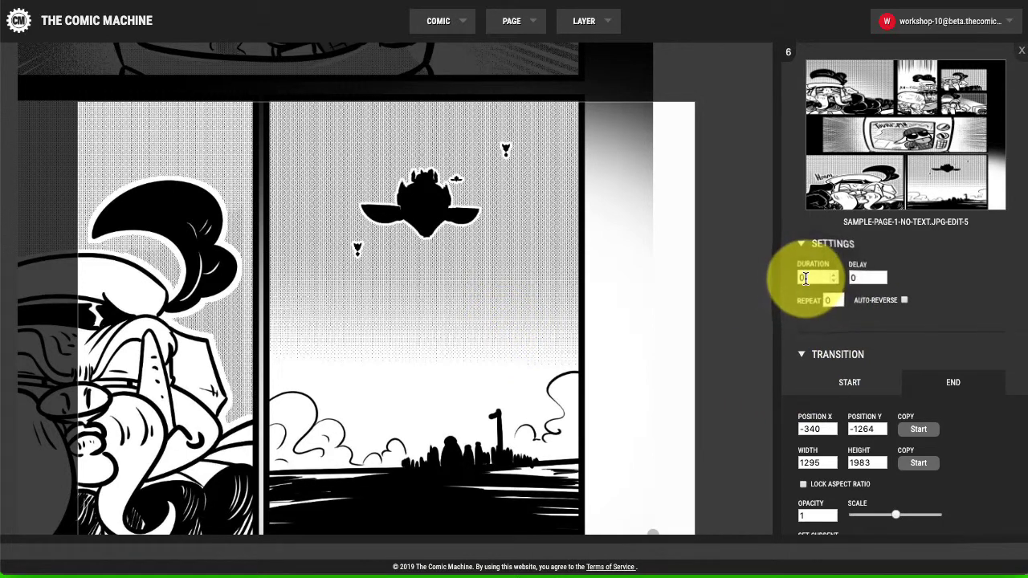
drag(806, 278, 798, 276)
text(.5)
Set the skyline panel's End state as current, set its easing to EaseInOut, and close the layer's settings
scroll(836, 454, down, 1)
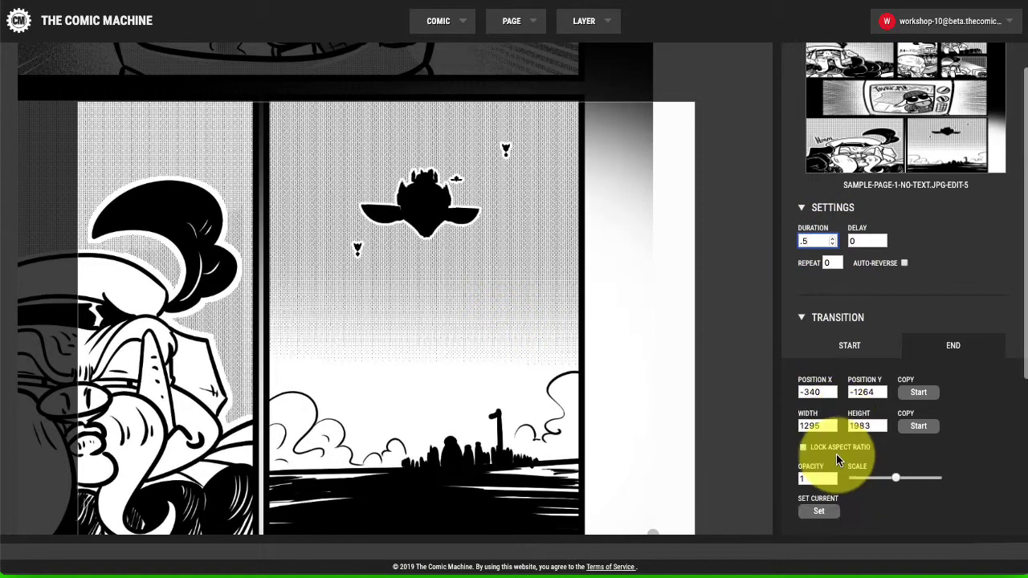
click(820, 489)
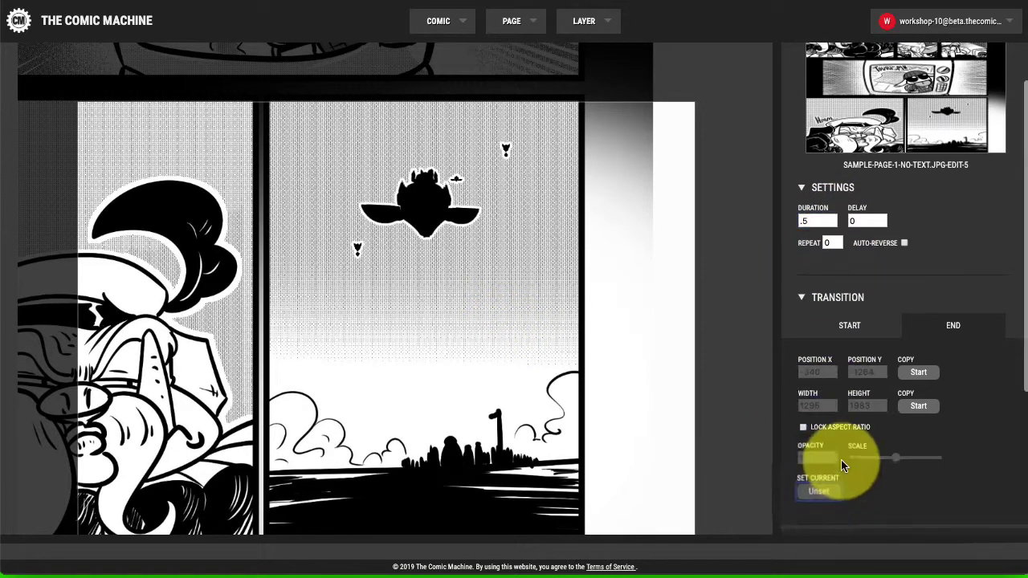
scroll(842, 458, down, 1)
scroll(843, 451, down, 3)
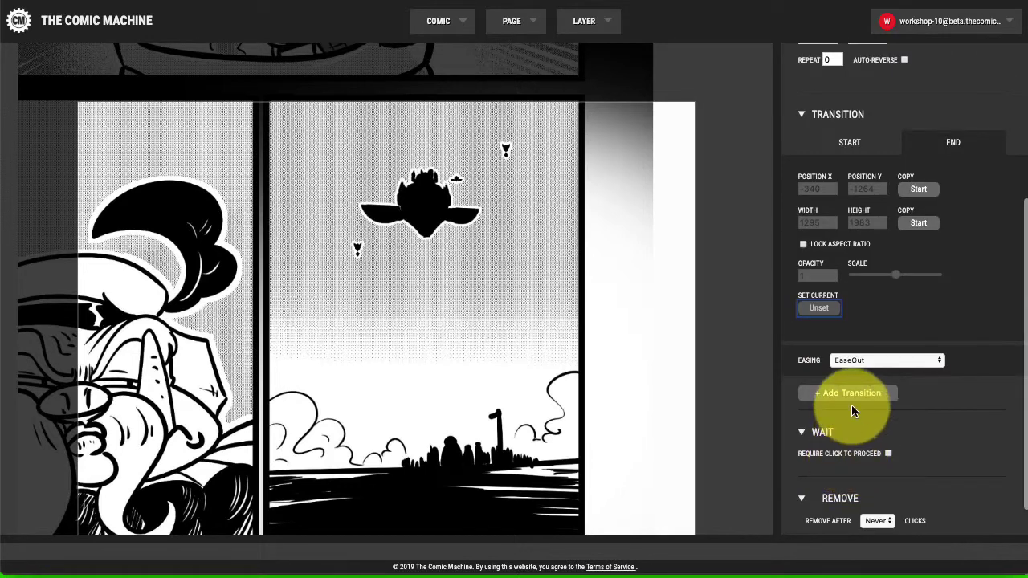
click(868, 359)
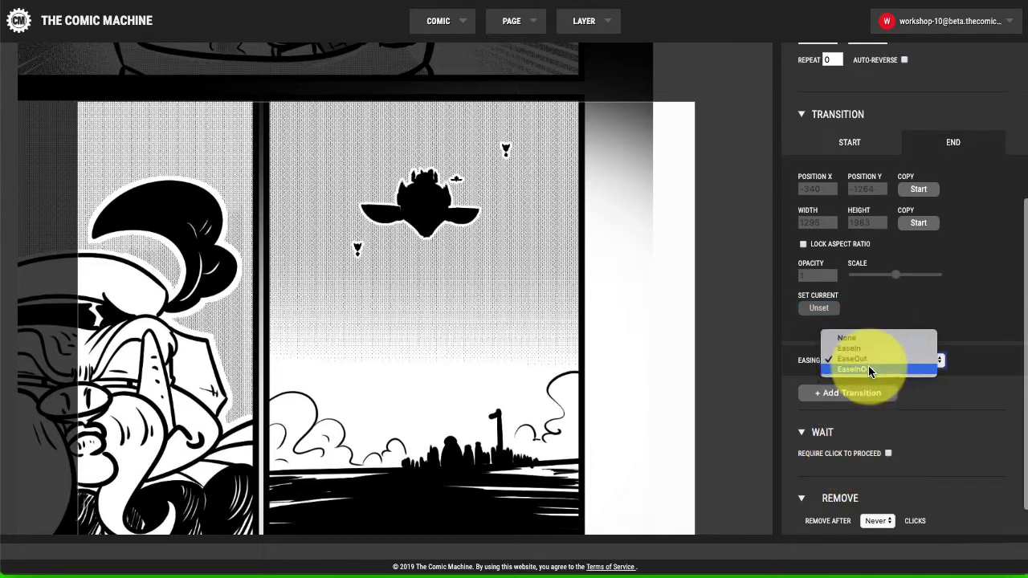
click(868, 368)
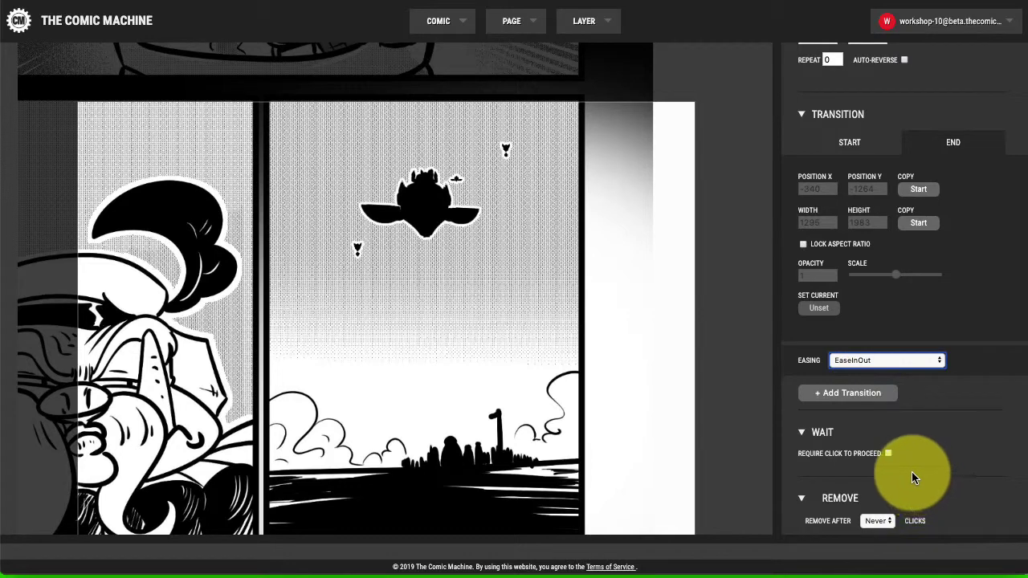
scroll(924, 450, down, 1)
scroll(912, 322, up, 6)
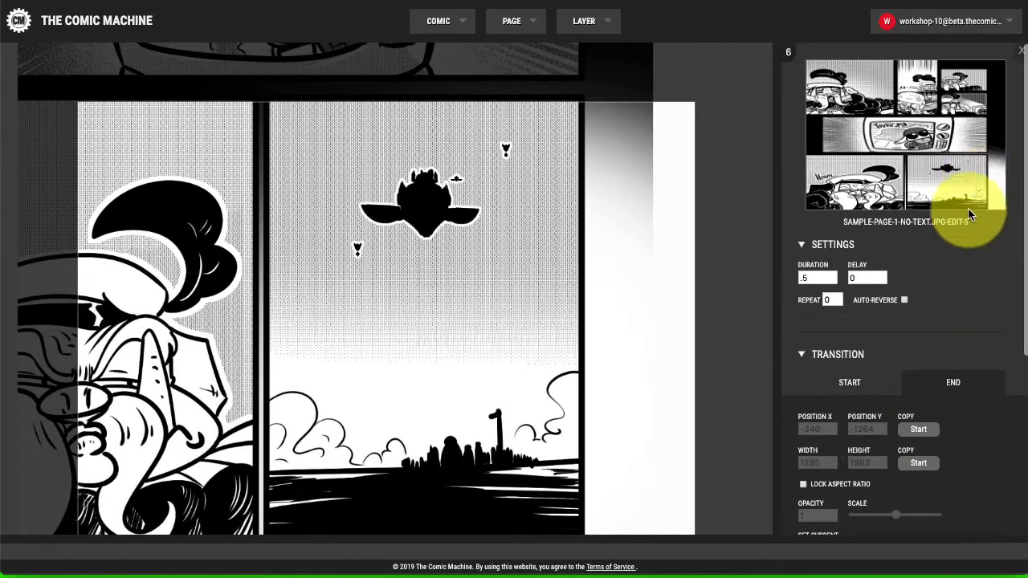
click(1019, 52)
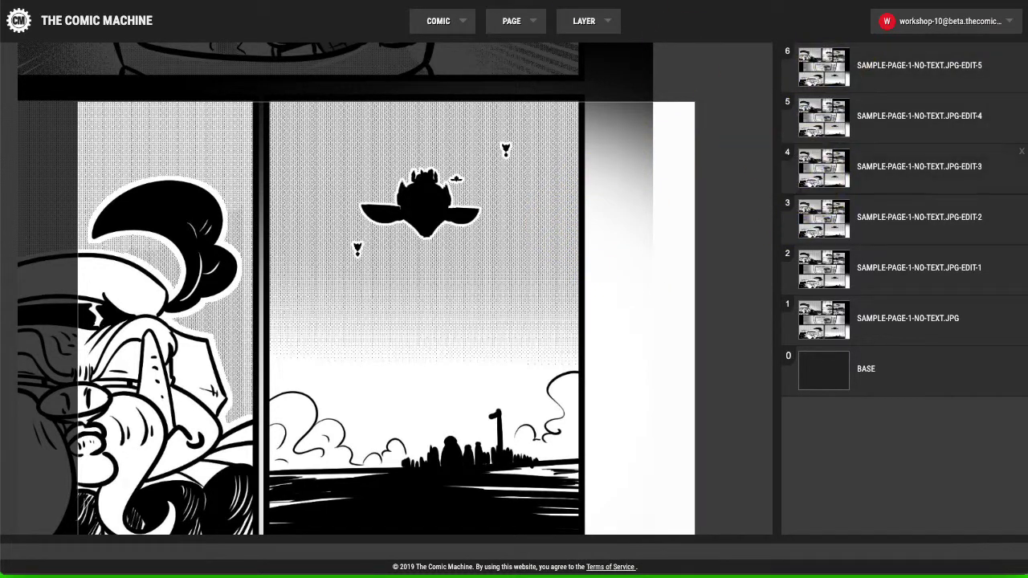
Preview the page's full panel-to-panel animation and close the preview
click(512, 23)
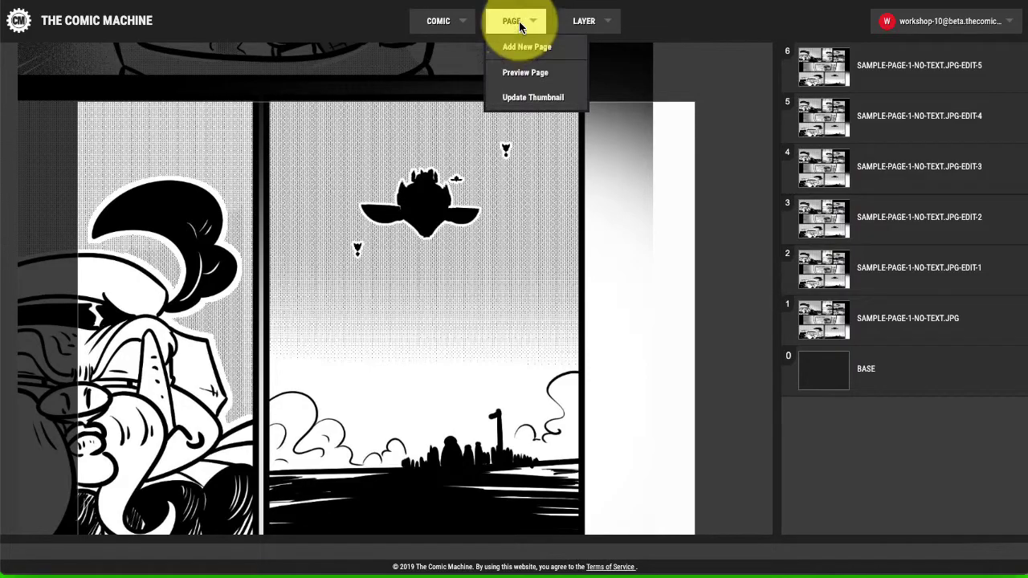
click(526, 73)
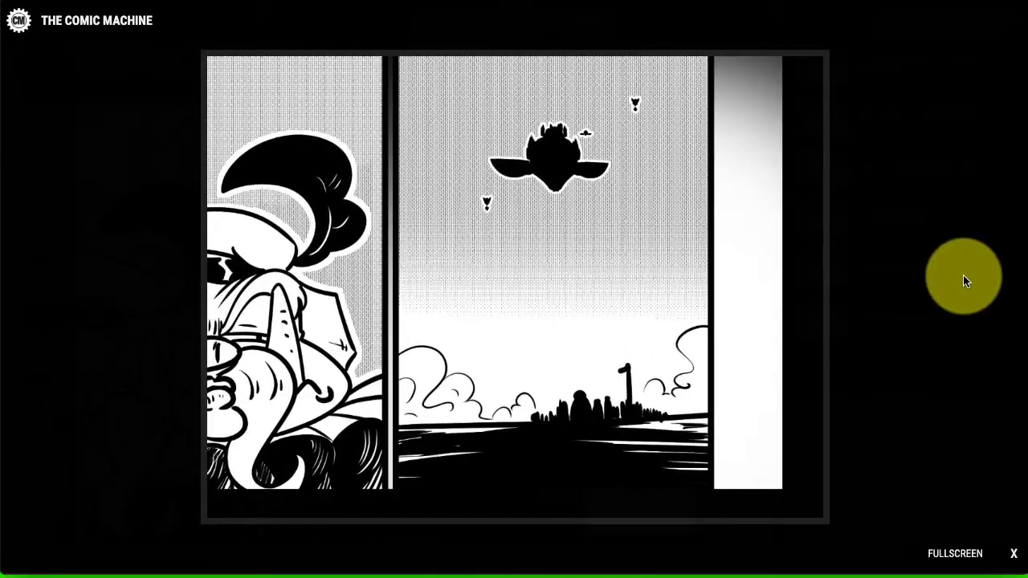
click(1016, 555)
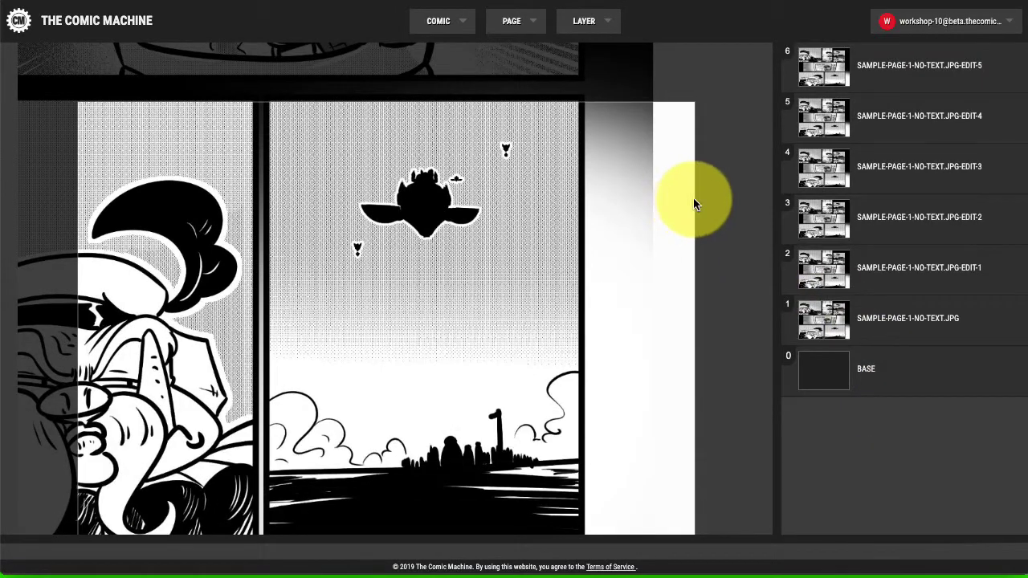
Select the original Sample-Page-1-No-Text.jpg layer and add the image 00-black_crop.png directly above it
click(824, 318)
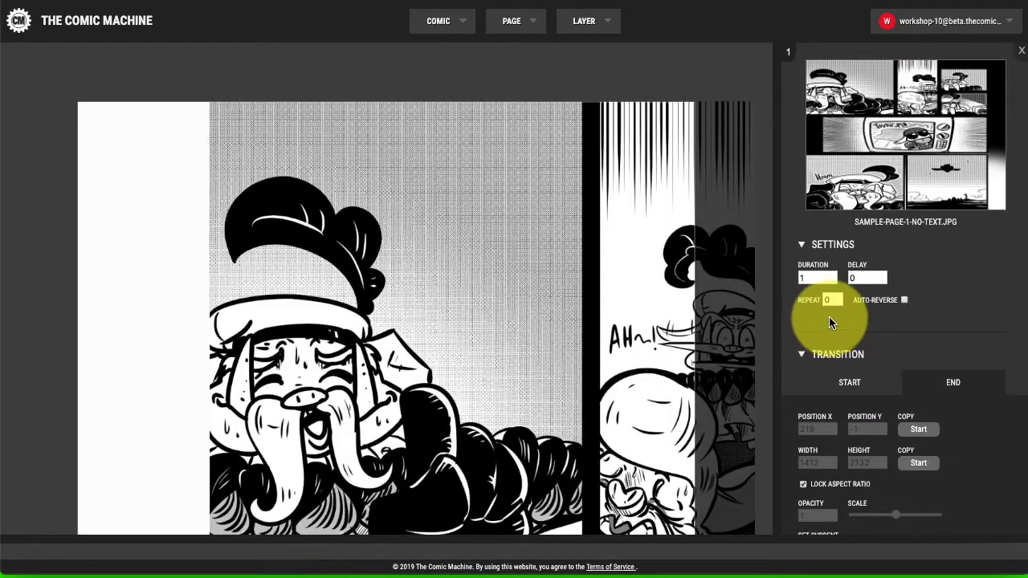
scroll(869, 330, down, 1)
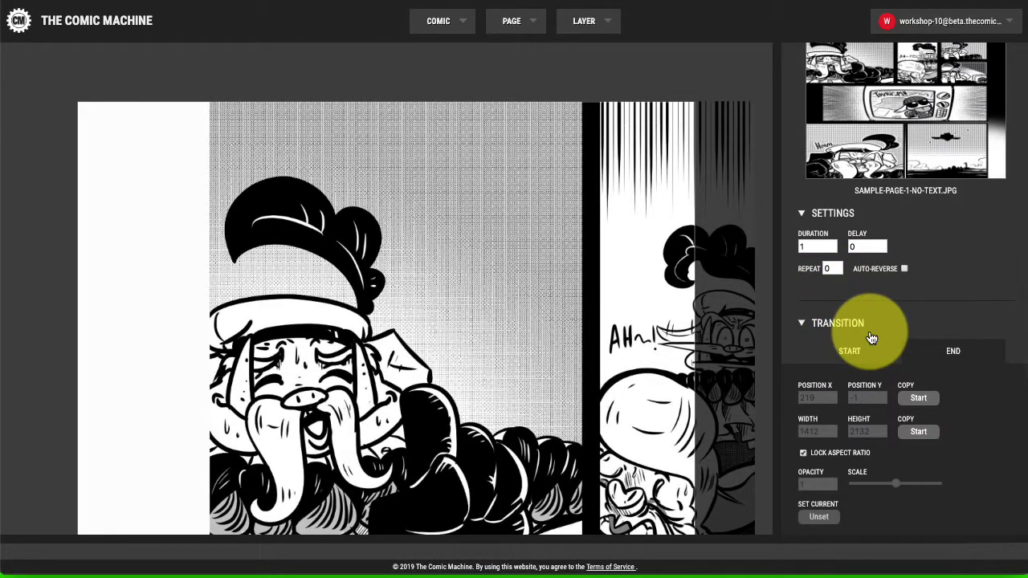
scroll(871, 333, up, 1)
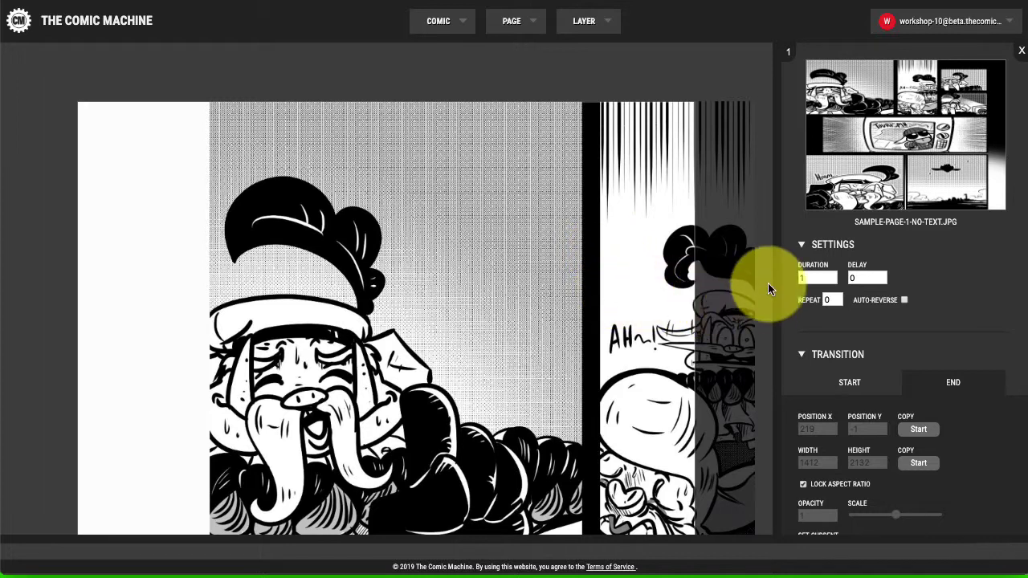
click(585, 22)
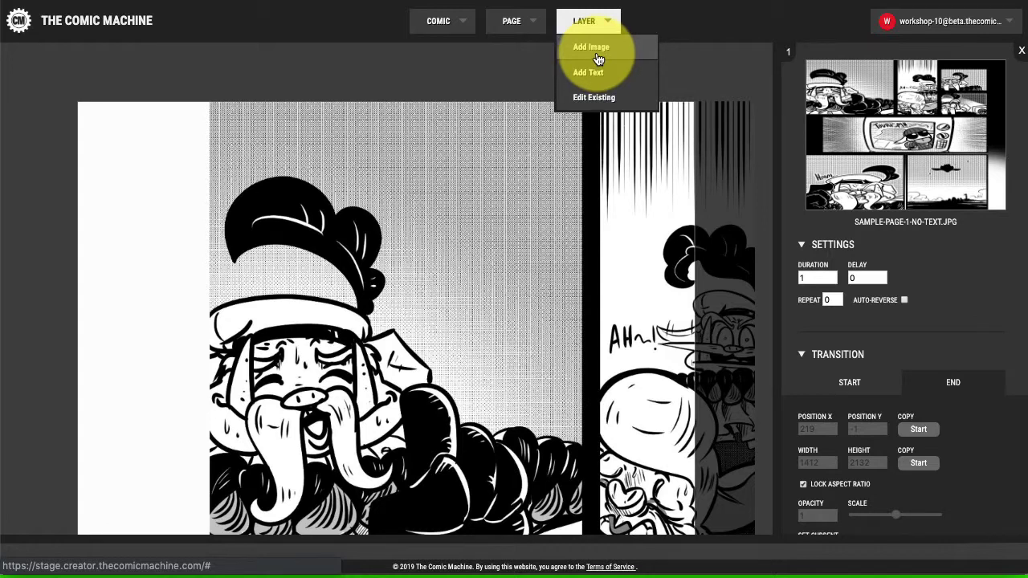
click(594, 49)
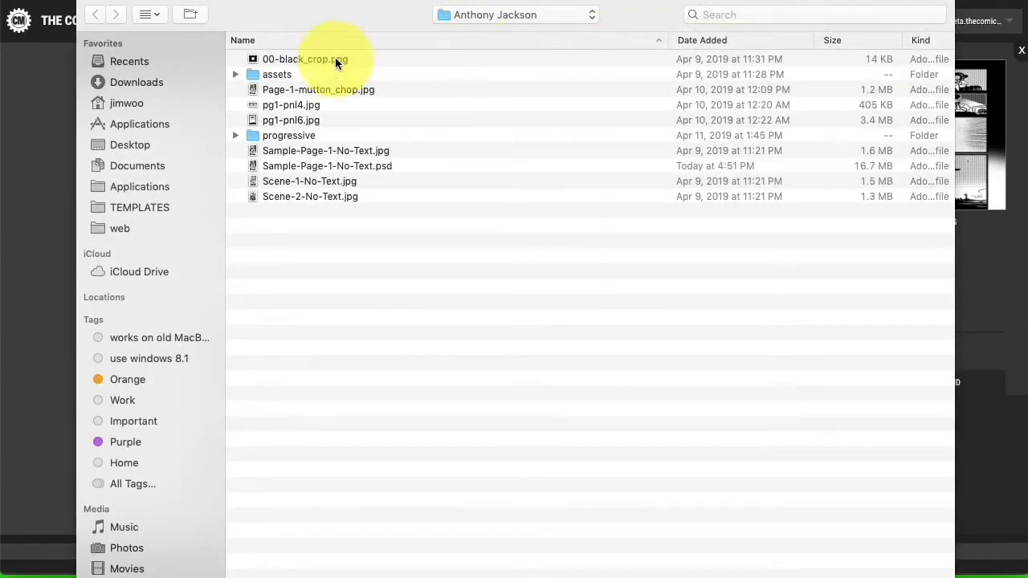
click(331, 61)
click(151, 20)
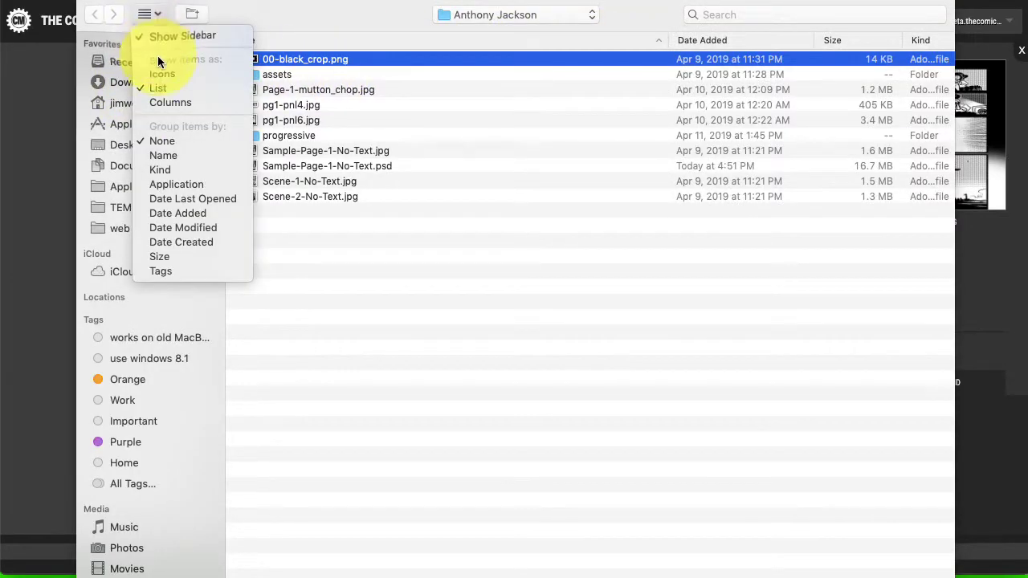
click(162, 100)
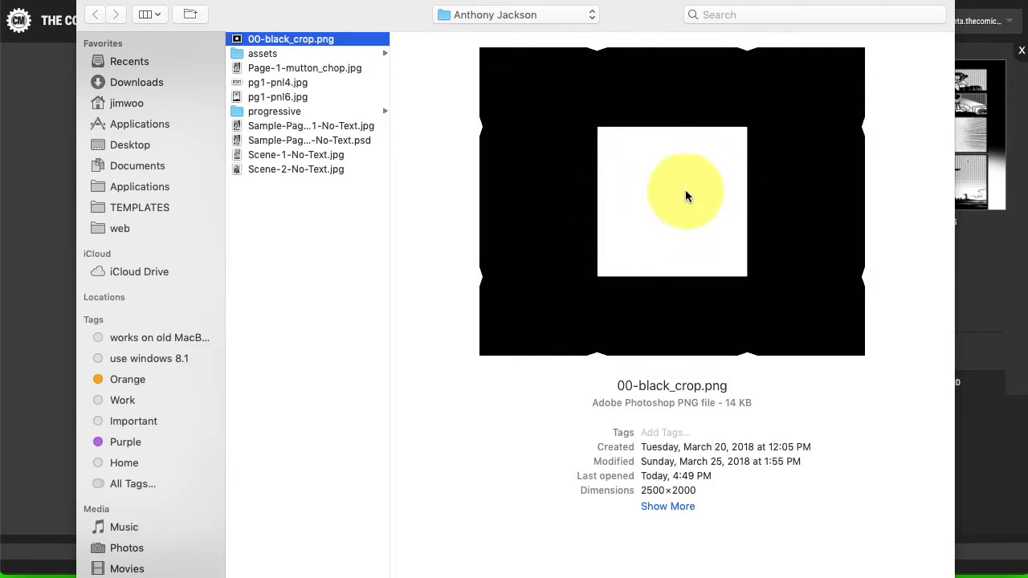
click(921, 577)
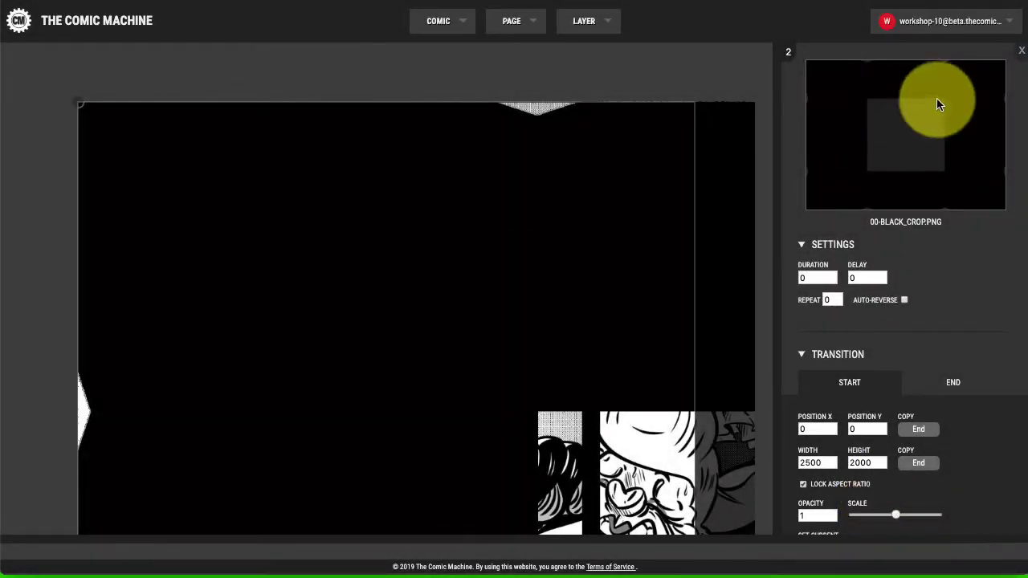
Move the black crop layer's Start state to about X -712, Y -720 and unlock its aspect ratio
click(1020, 53)
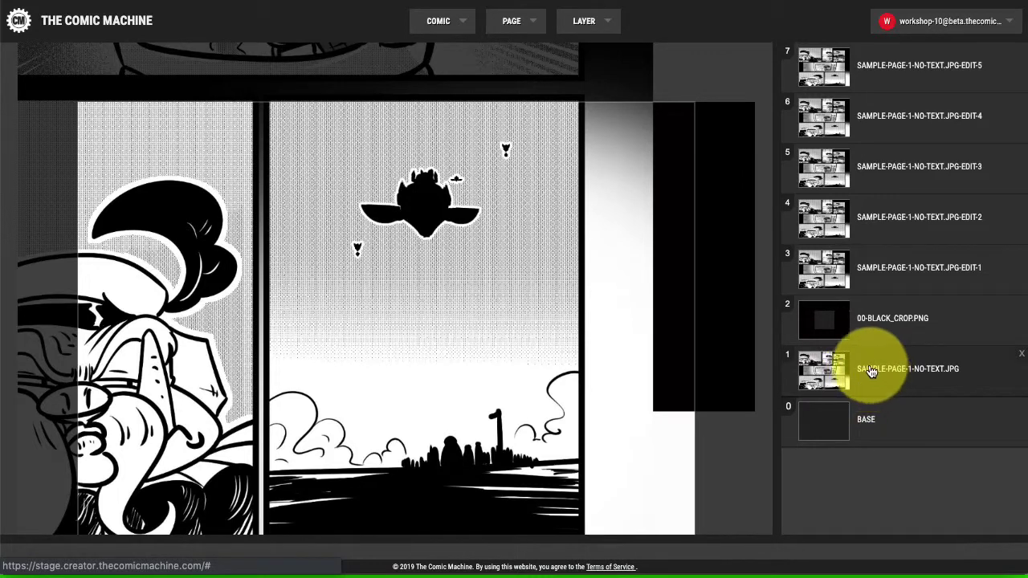
click(825, 330)
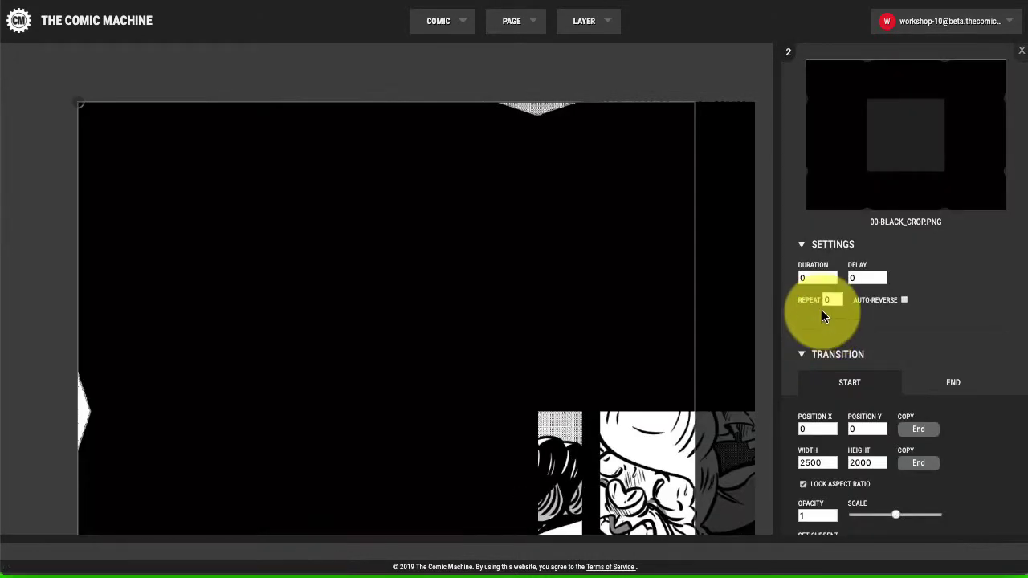
drag(648, 267, 734, 298)
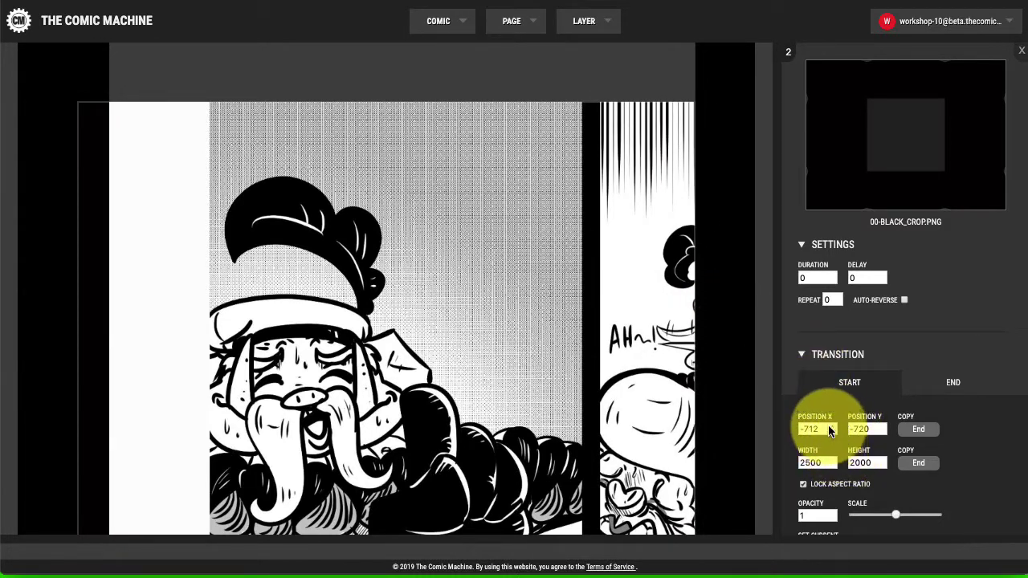
scroll(837, 416, down, 1)
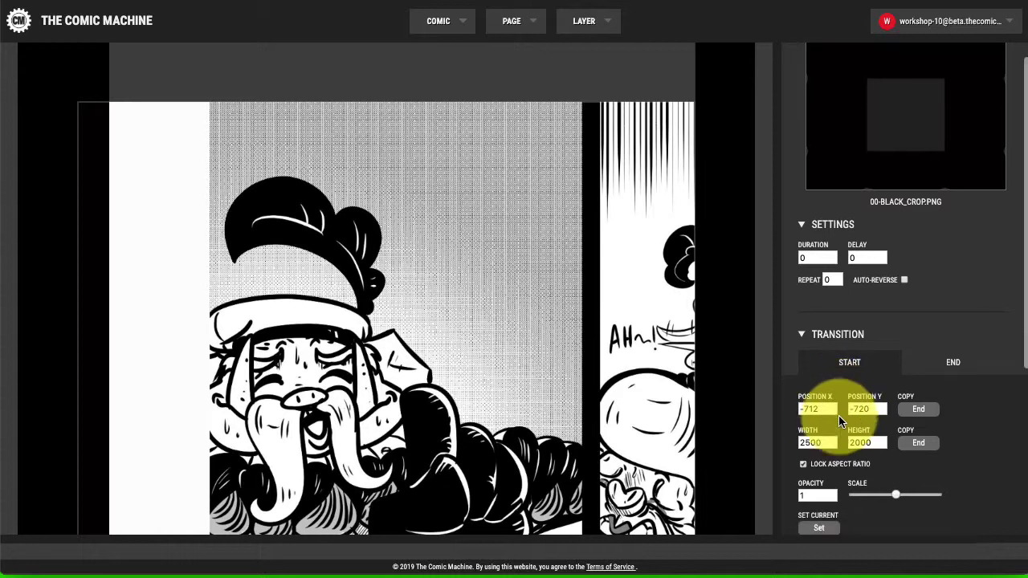
click(803, 465)
scroll(826, 424, down, 2)
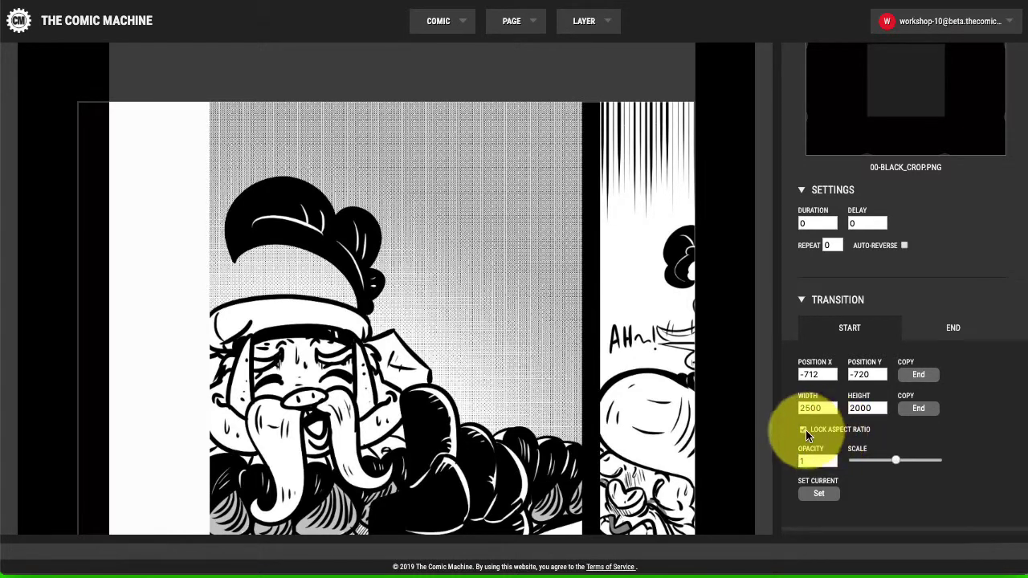
click(803, 430)
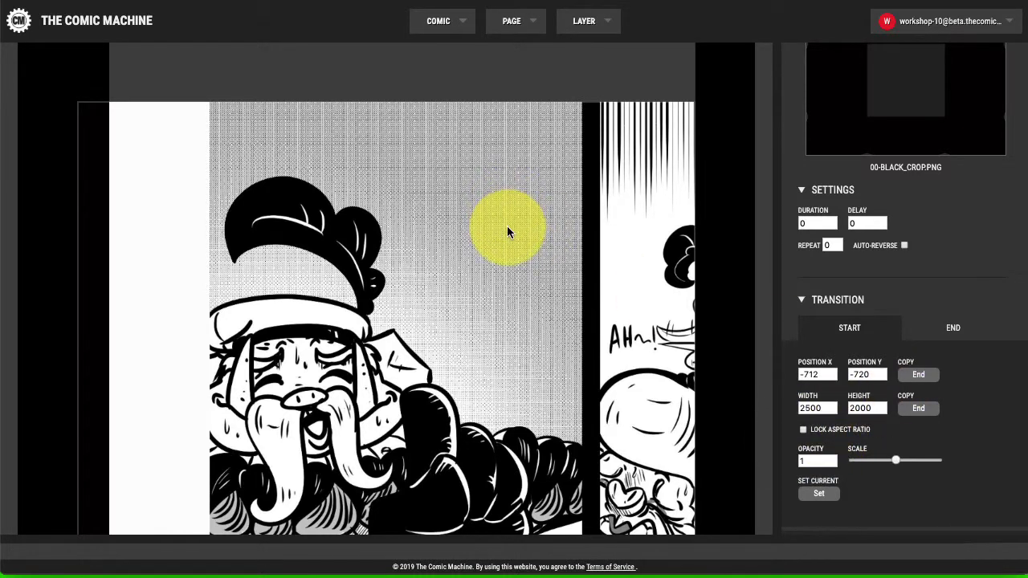
Resize the black crop layer's Start state to about 1650 by 1320 and place it at about X -300, Y 318
drag(536, 190, 240, 211)
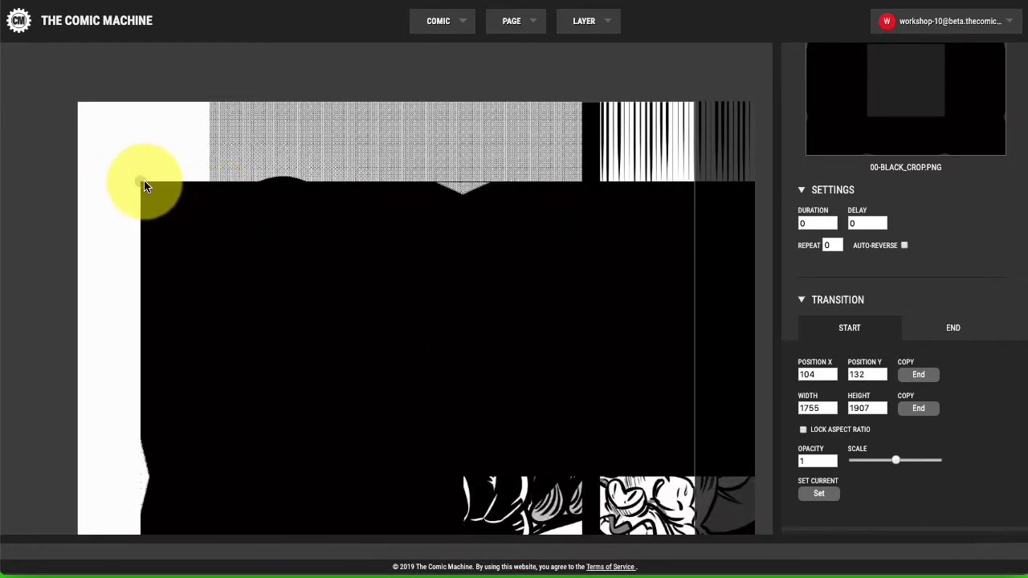
drag(146, 187, 268, 248)
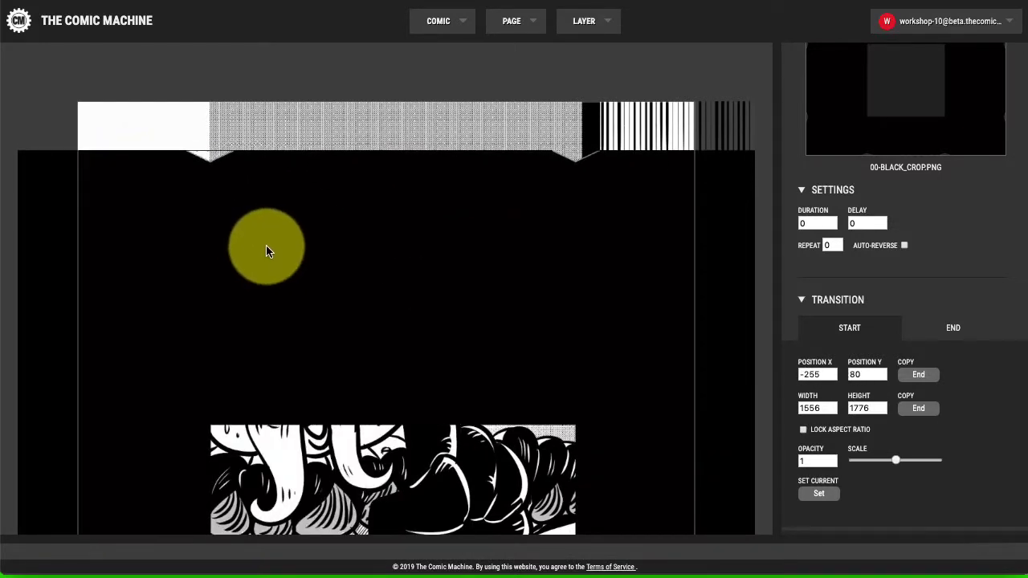
click(896, 463)
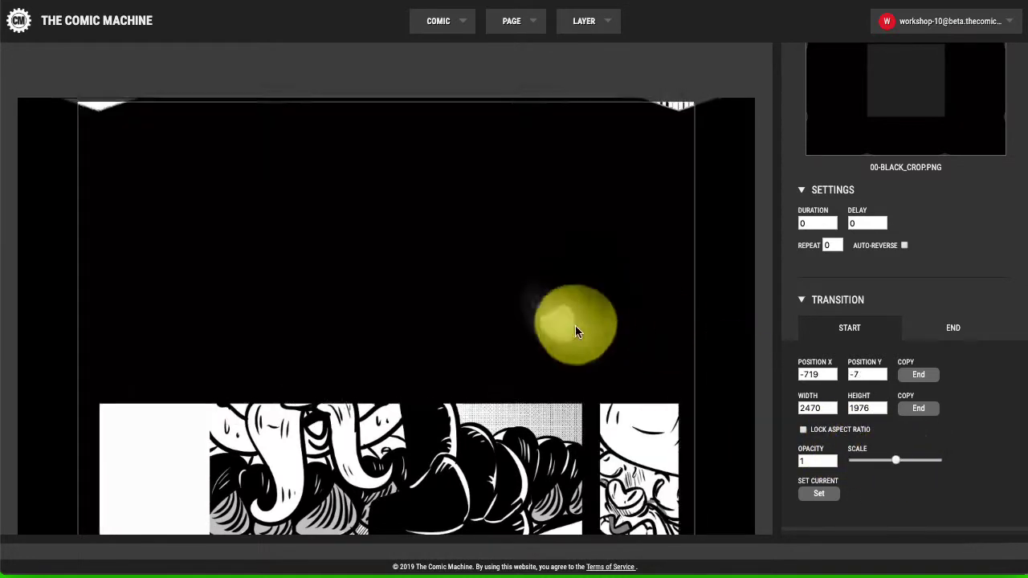
drag(576, 328, 653, 393)
mouse_move(888, 458)
mouse_down()
mouse_move(876, 470)
mouse_move(874, 460)
mouse_up()
drag(671, 404, 669, 351)
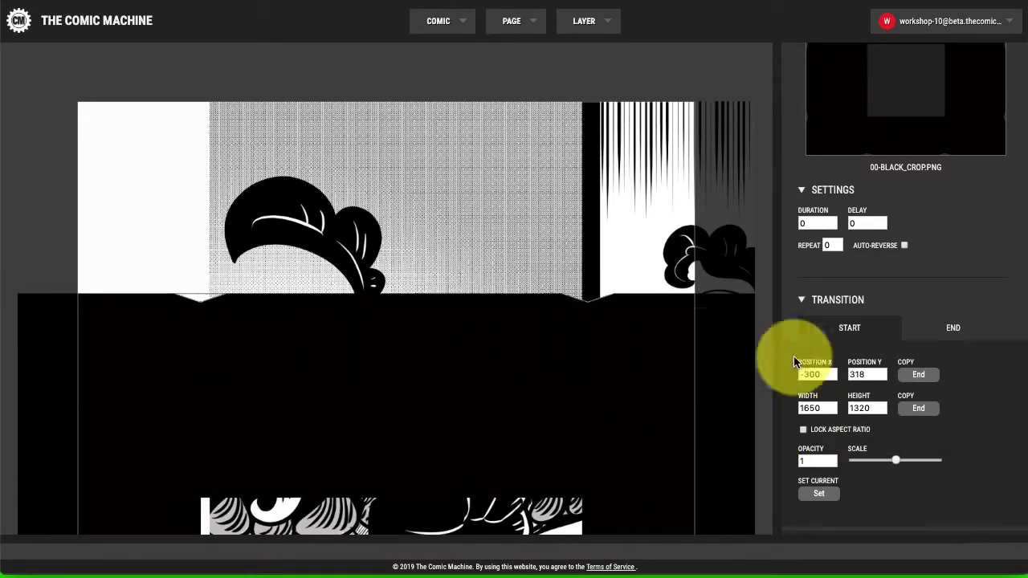
Set the black crop's width to 1591 and position it at about X -266, Y -346 so its opening frames the first panel
click(832, 410)
click(831, 410)
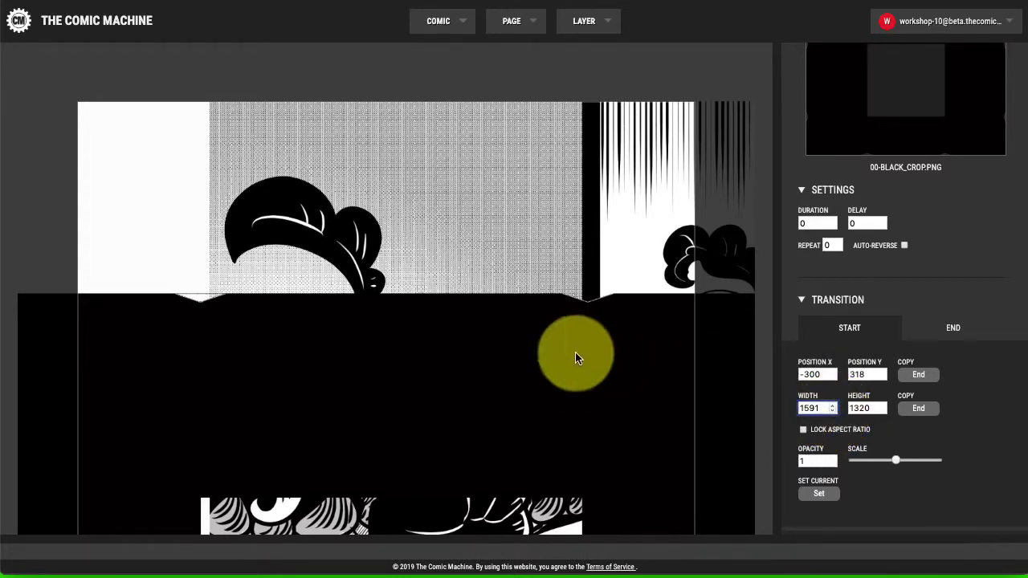
drag(576, 354, 613, 321)
drag(590, 279, 595, 276)
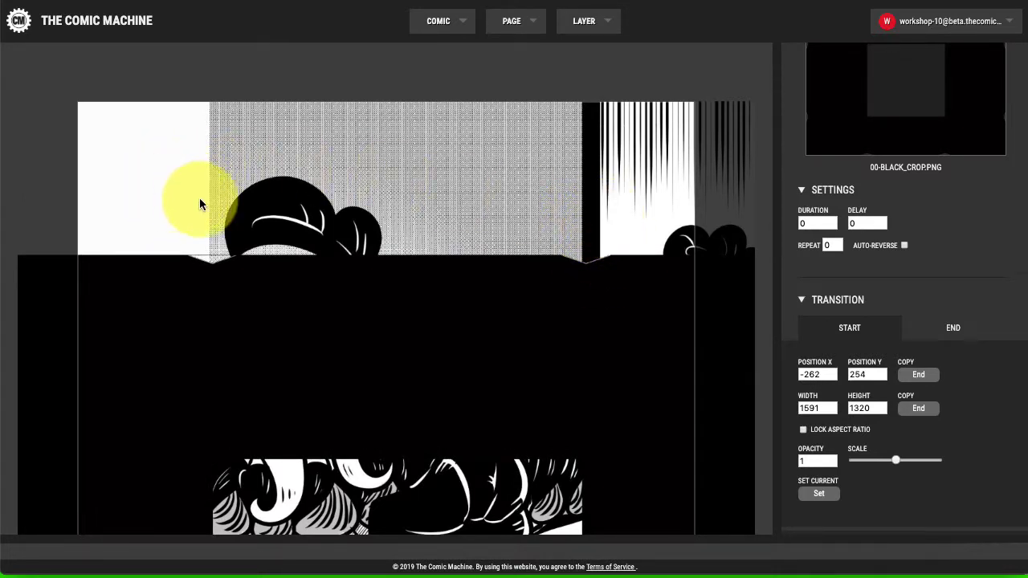
drag(484, 384, 501, 246)
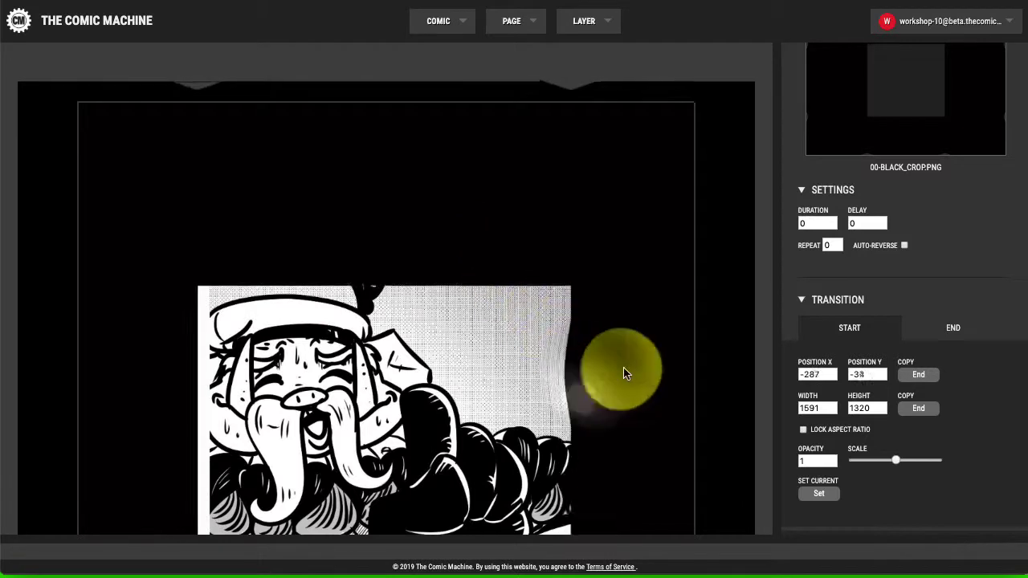
drag(628, 372, 587, 349)
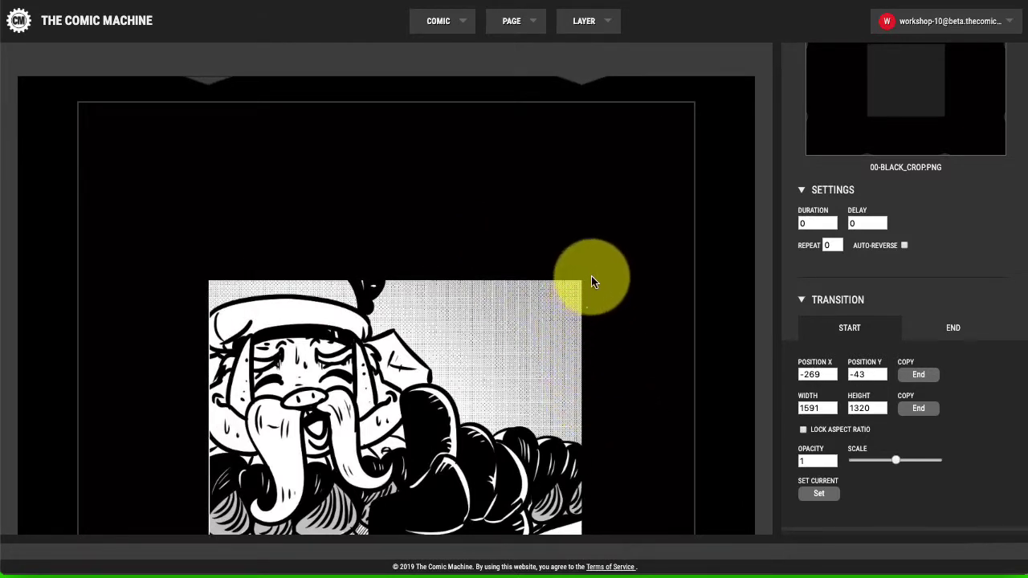
drag(592, 281, 596, 396)
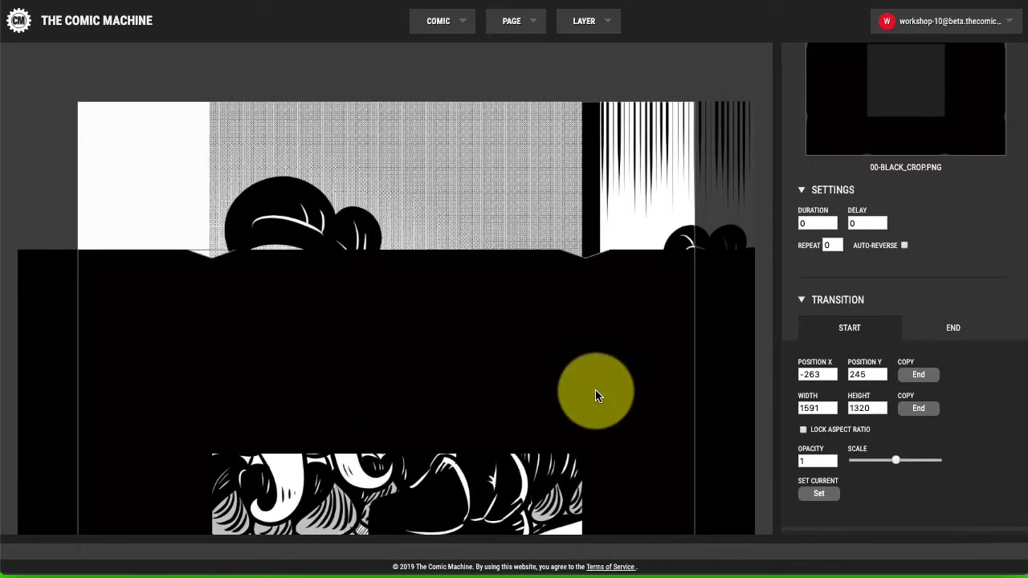
drag(590, 280, 590, 354)
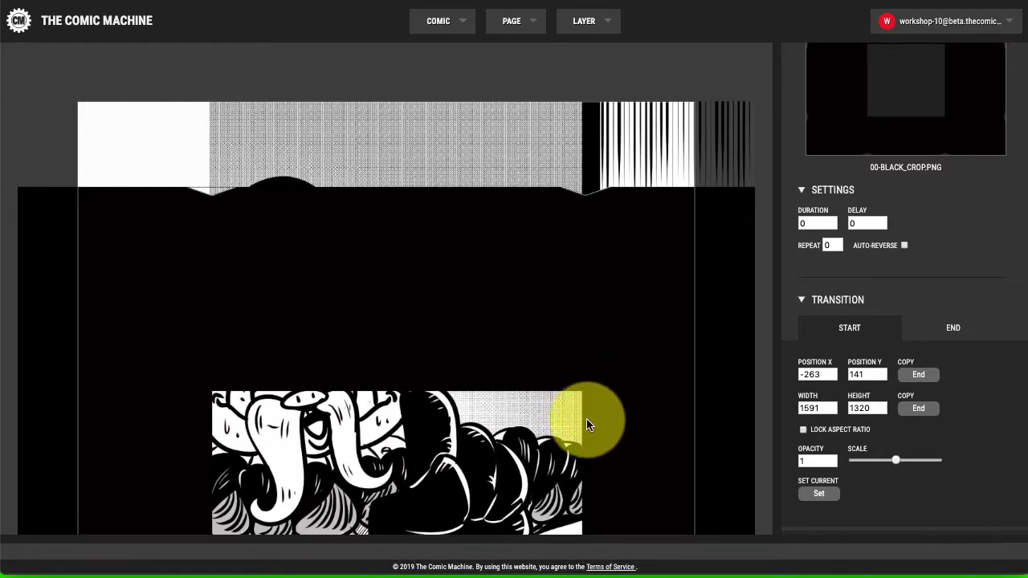
drag(587, 419, 627, 345)
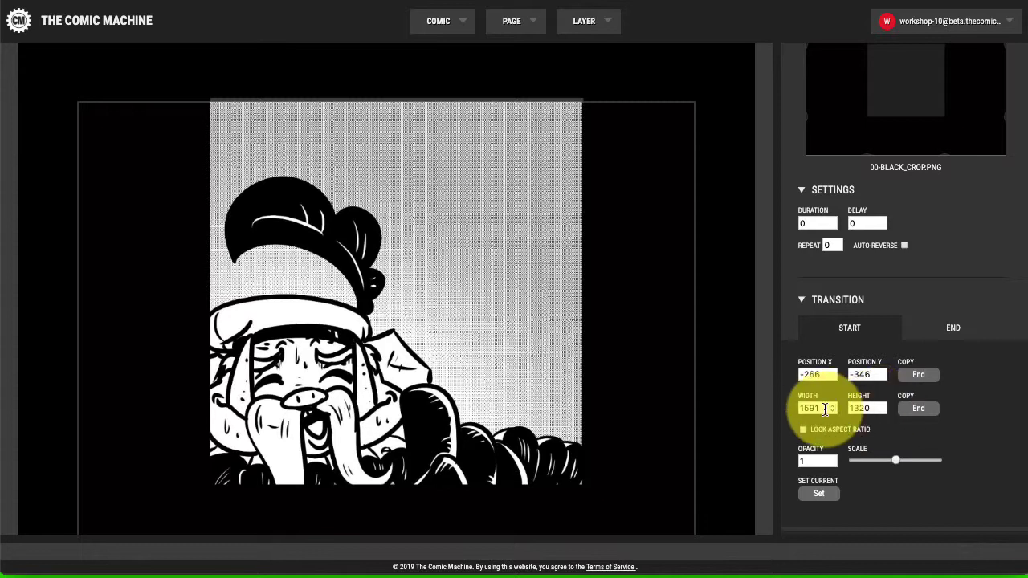
Set the black crop layer's Start height to 1700 and place it at about X -268, Y -497 around the first panel
click(884, 406)
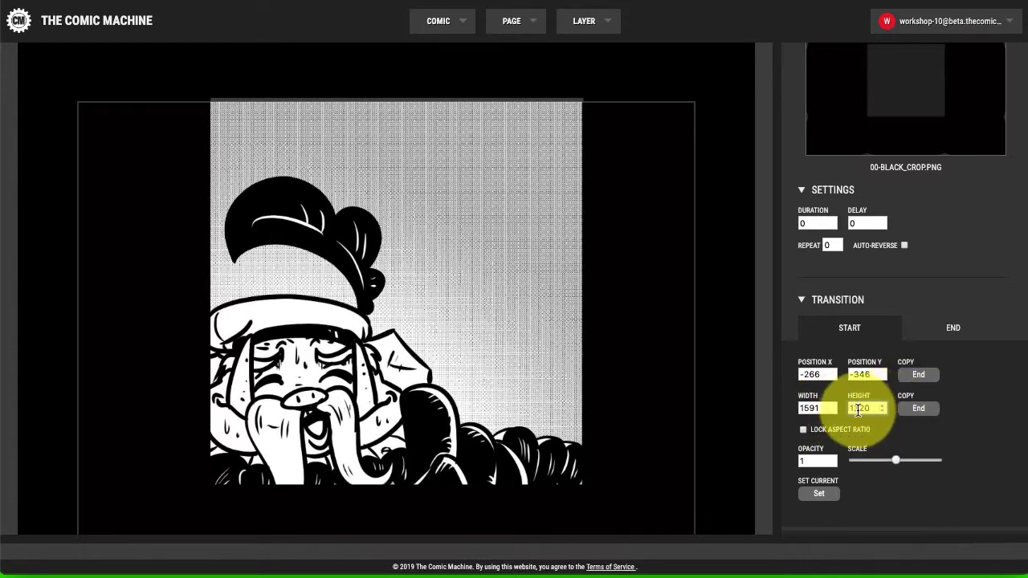
double_click(857, 409)
text(1700)
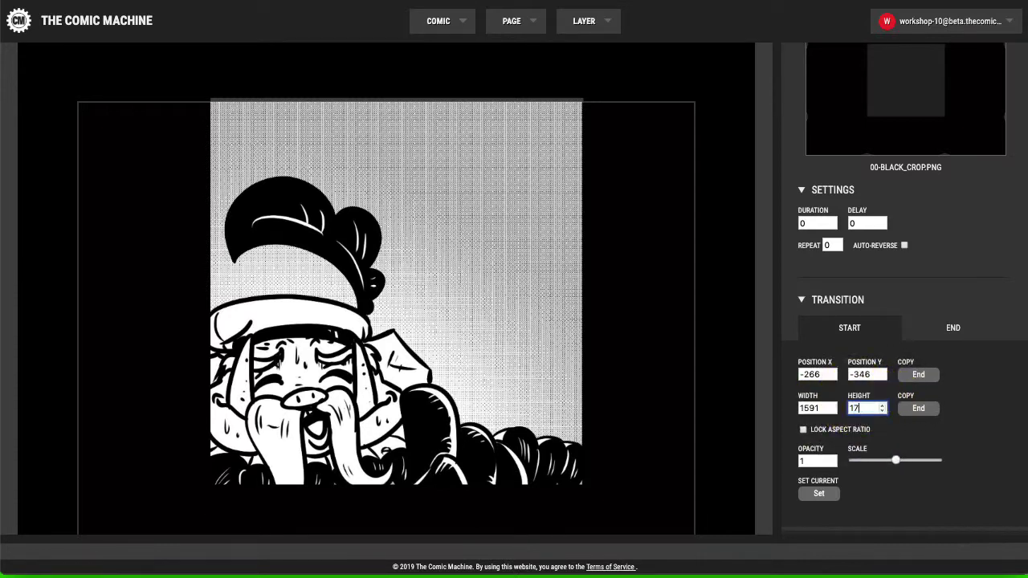
click(853, 392)
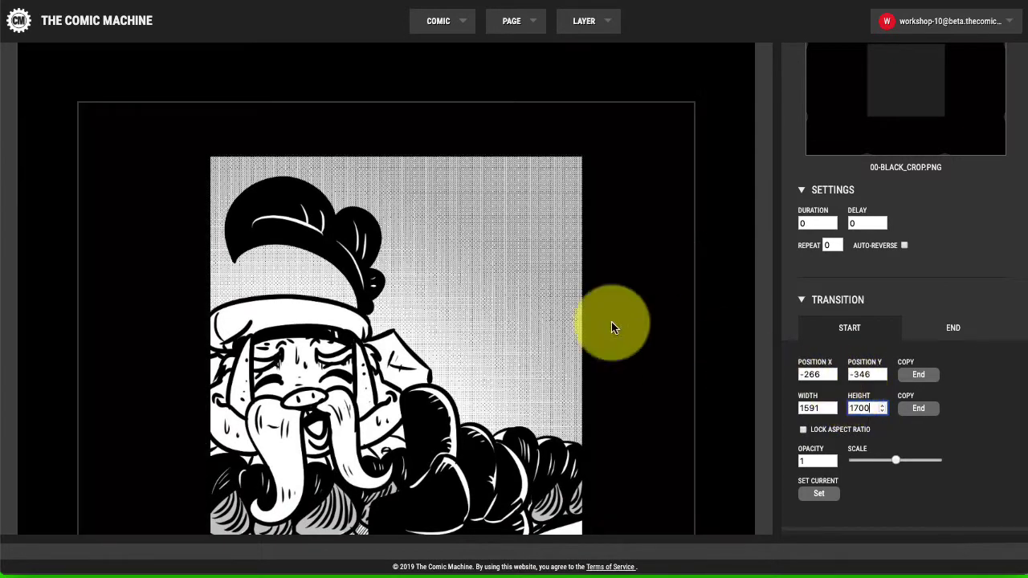
drag(611, 327, 645, 324)
scroll(721, 318, down, 2)
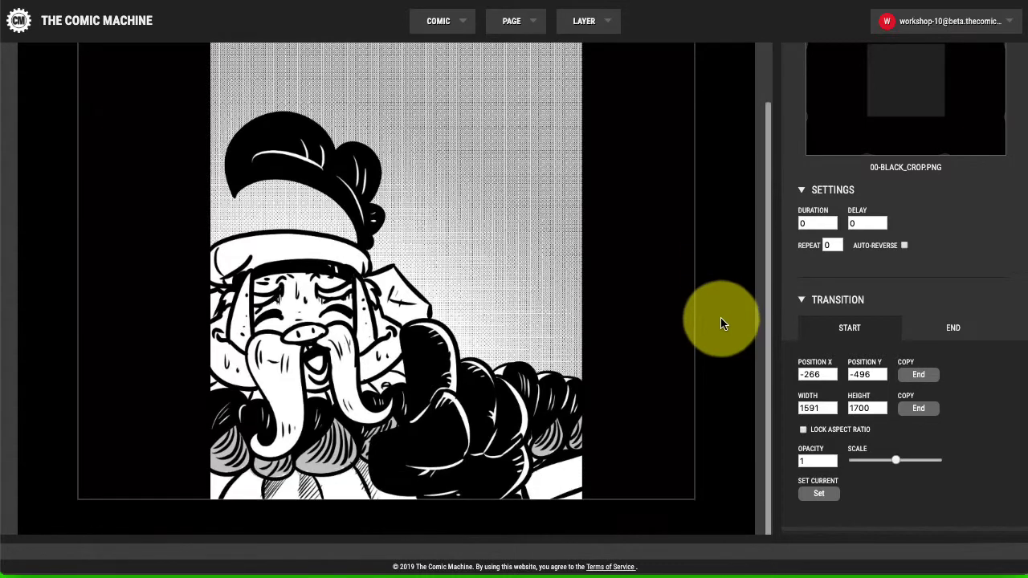
scroll(711, 308, up, 1)
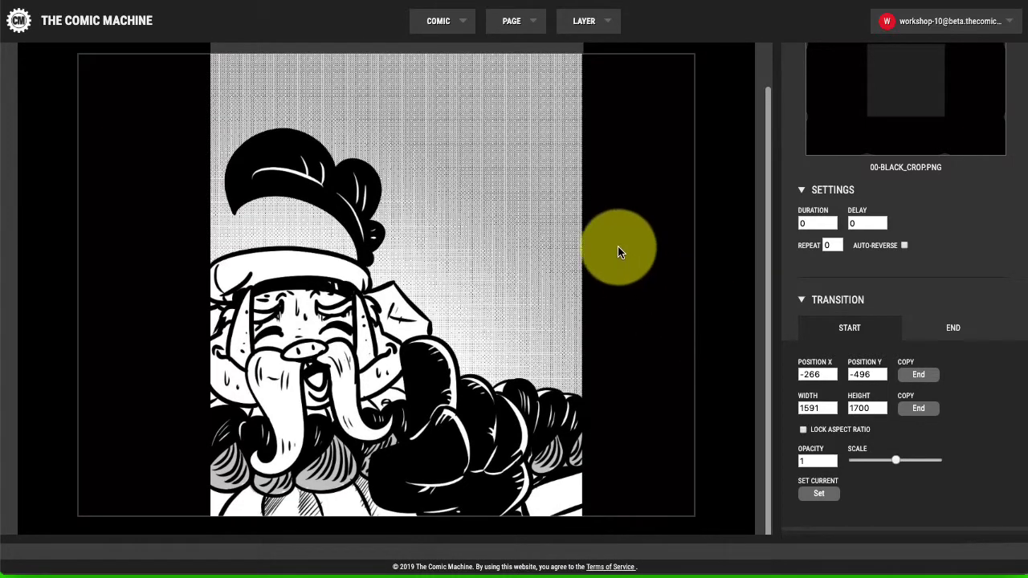
drag(623, 354, 623, 350)
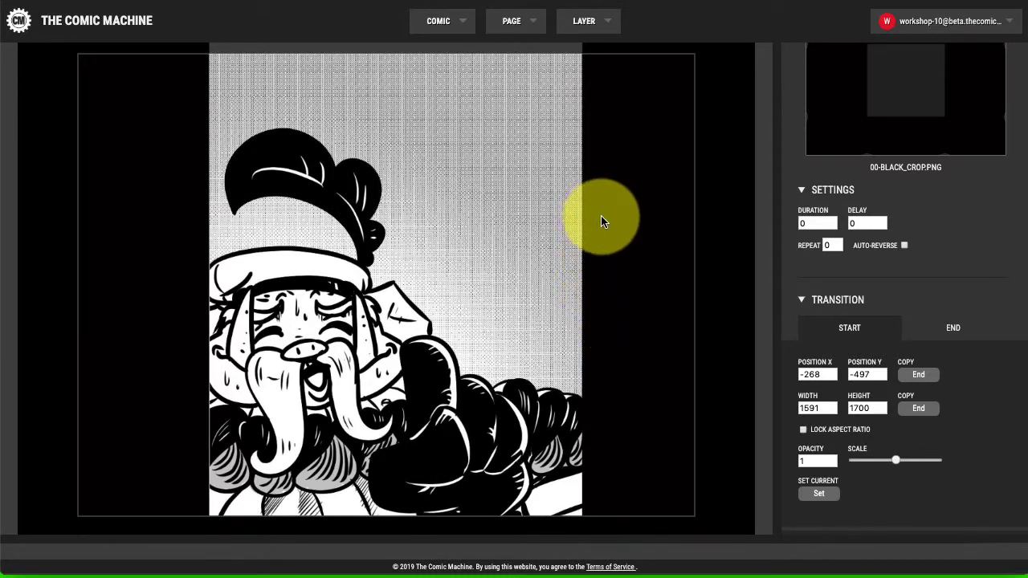
Preview the page to check the black crop, and return to the editor
click(506, 22)
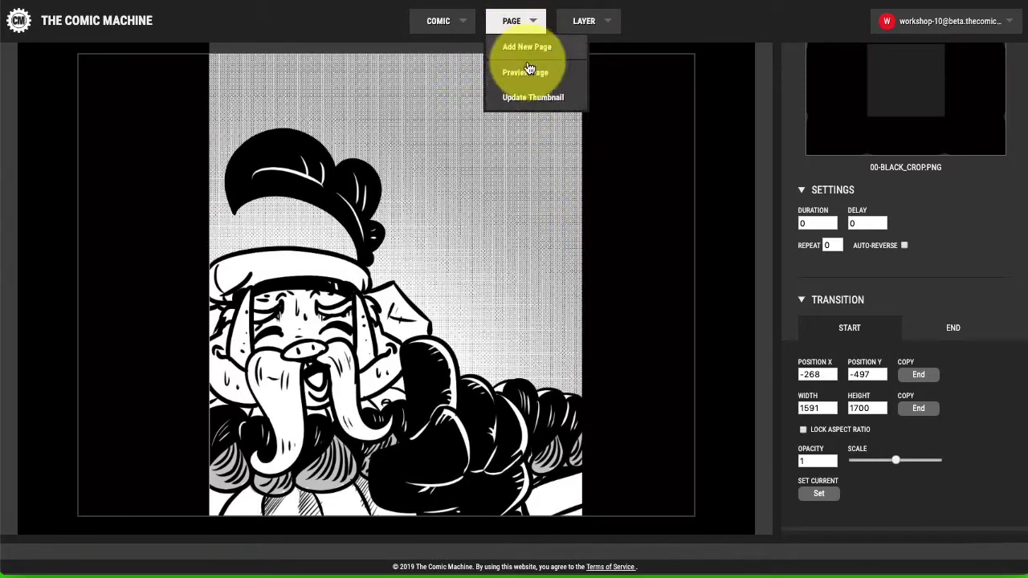
click(523, 75)
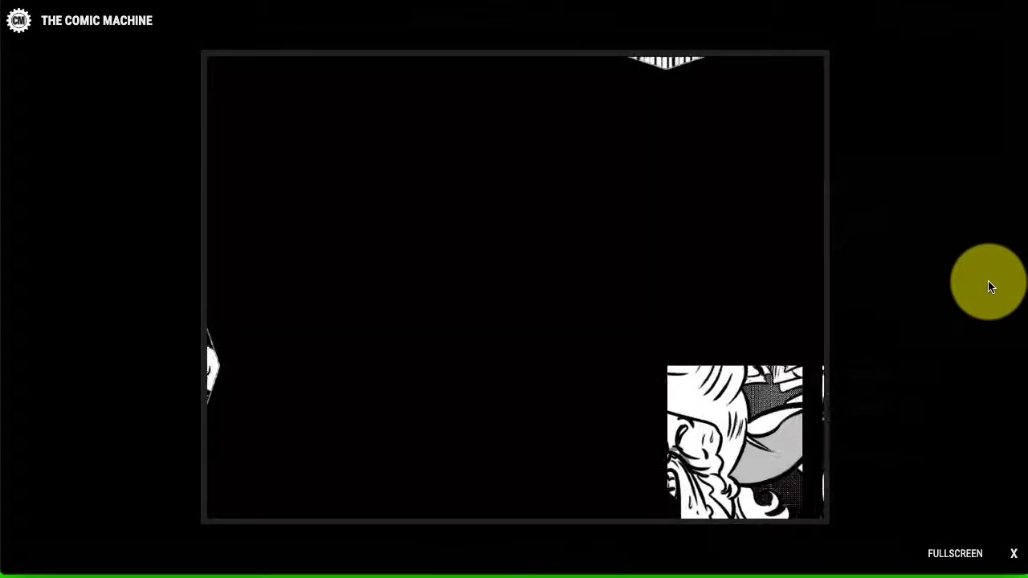
click(1014, 554)
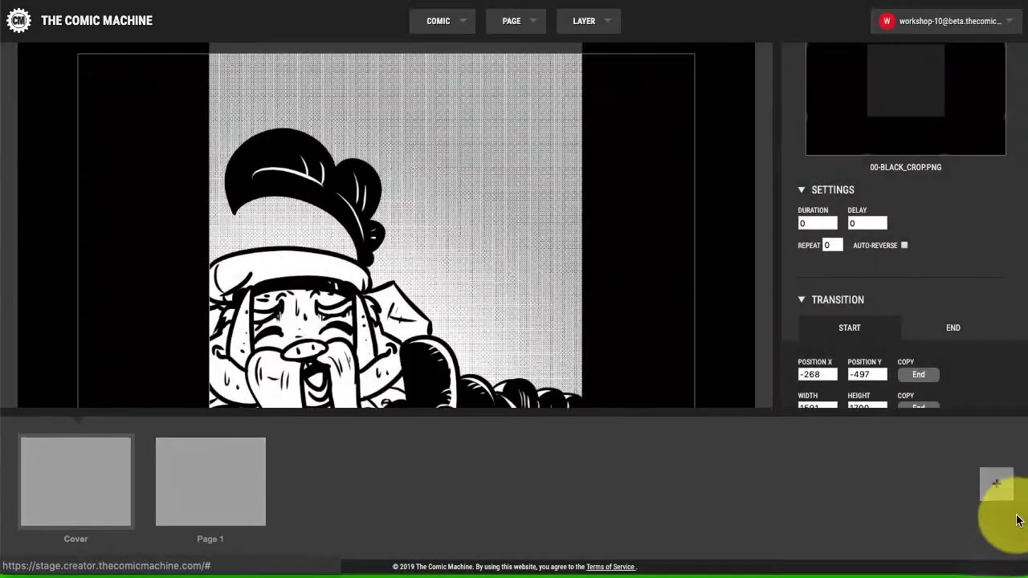
Copy the black crop layer's Start position and size to its End state
click(940, 338)
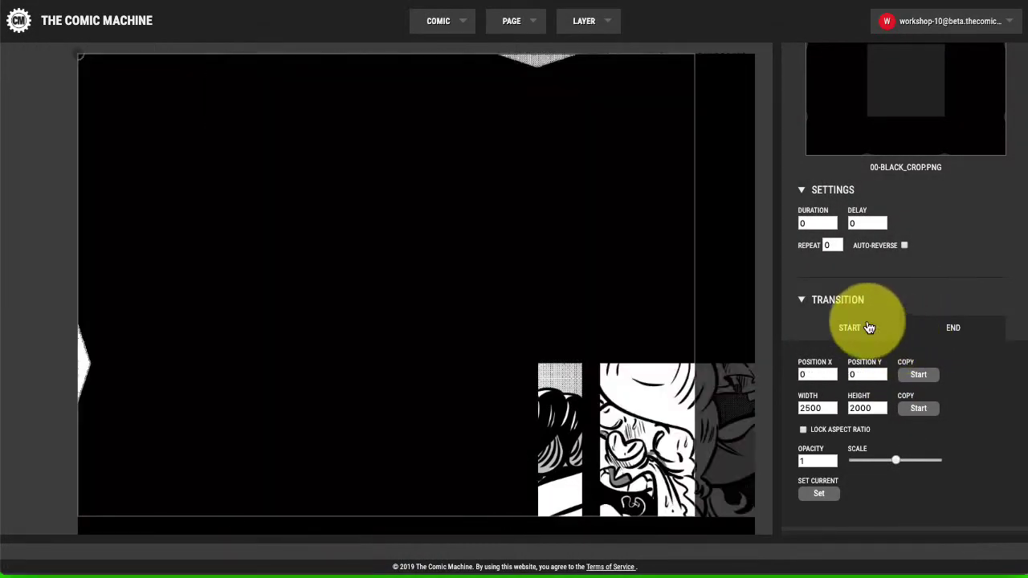
click(836, 331)
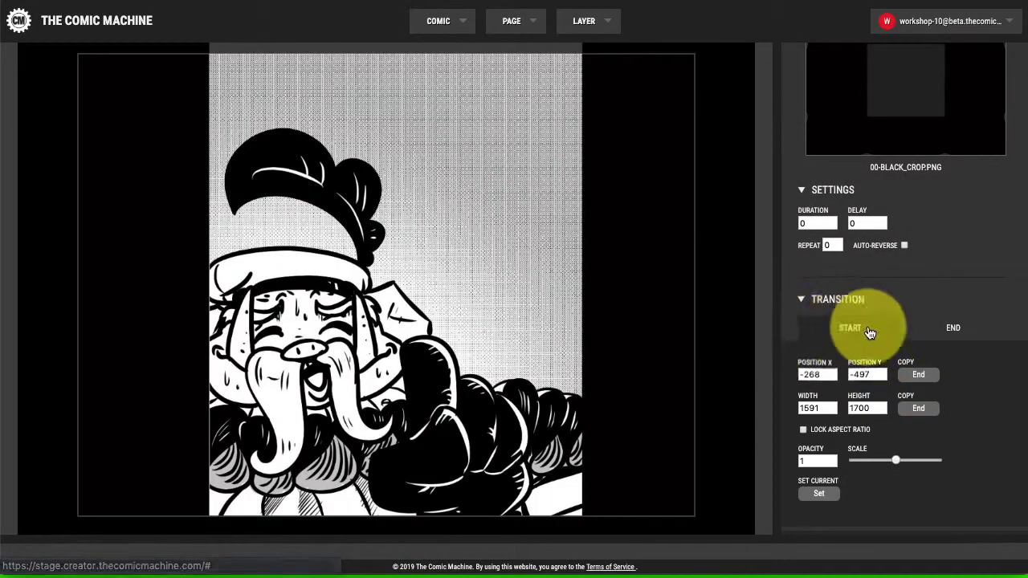
click(934, 337)
click(918, 408)
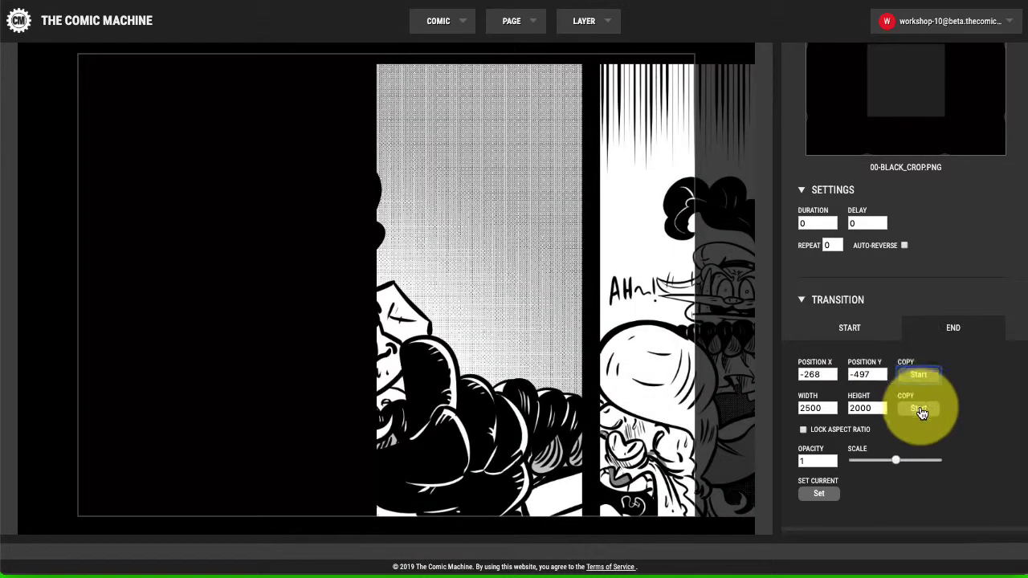
click(874, 334)
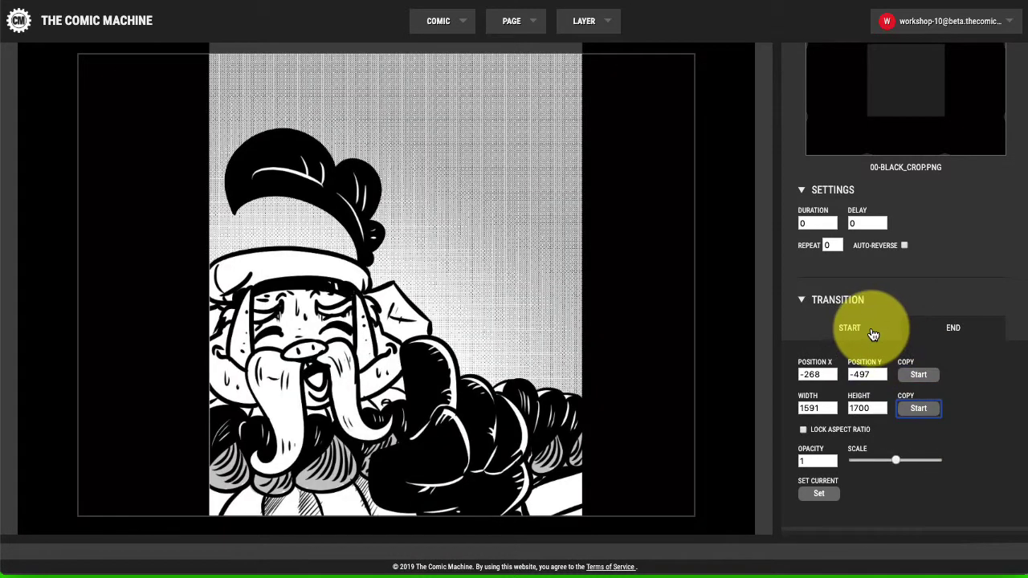
Move the black crop's End state to about X -266, Y -449 and make the layer require a click to proceed
click(936, 332)
mouse_move(638, 360)
mouse_down()
mouse_move(650, 325)
mouse_move(631, 336)
mouse_move(639, 380)
mouse_up()
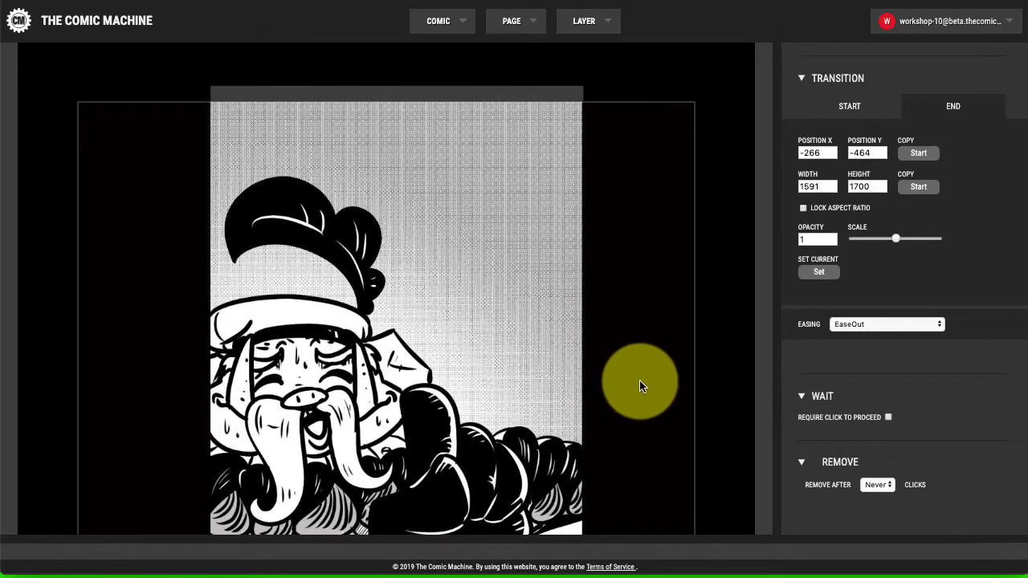
scroll(716, 347, down, 2)
scroll(717, 348, down, 1)
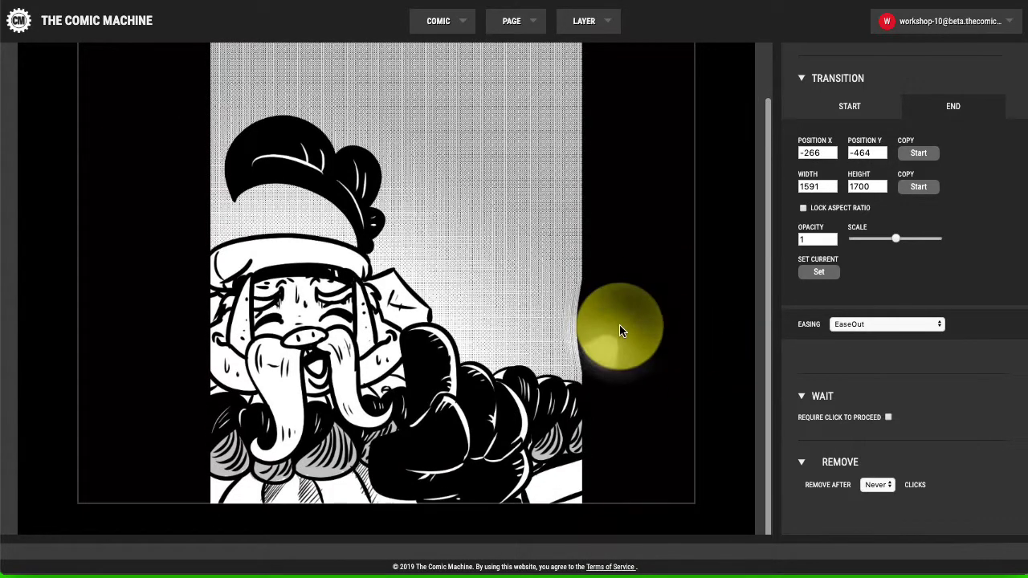
mouse_move(620, 325)
mouse_down()
mouse_move(626, 331)
mouse_move(616, 337)
mouse_up()
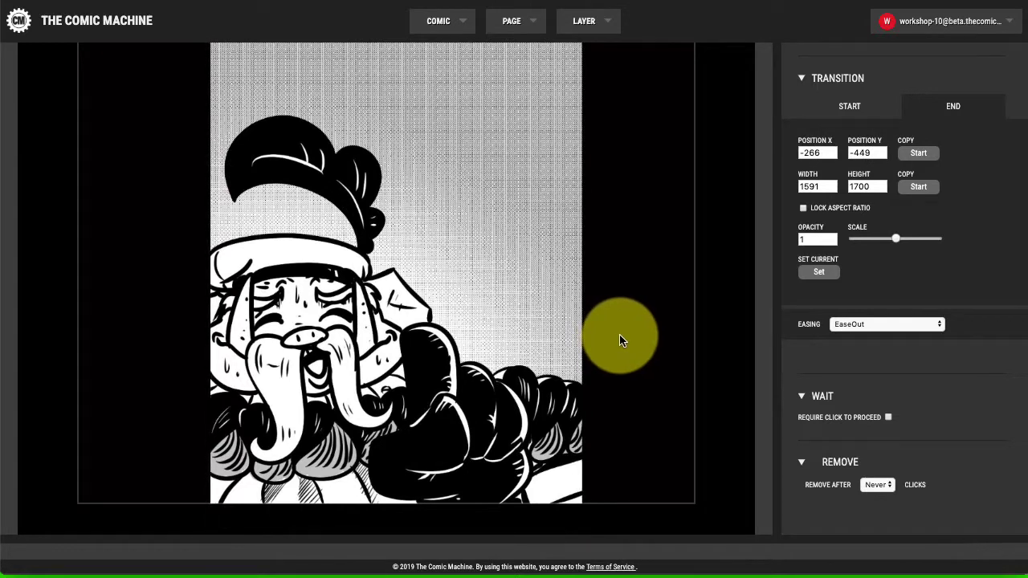
click(889, 417)
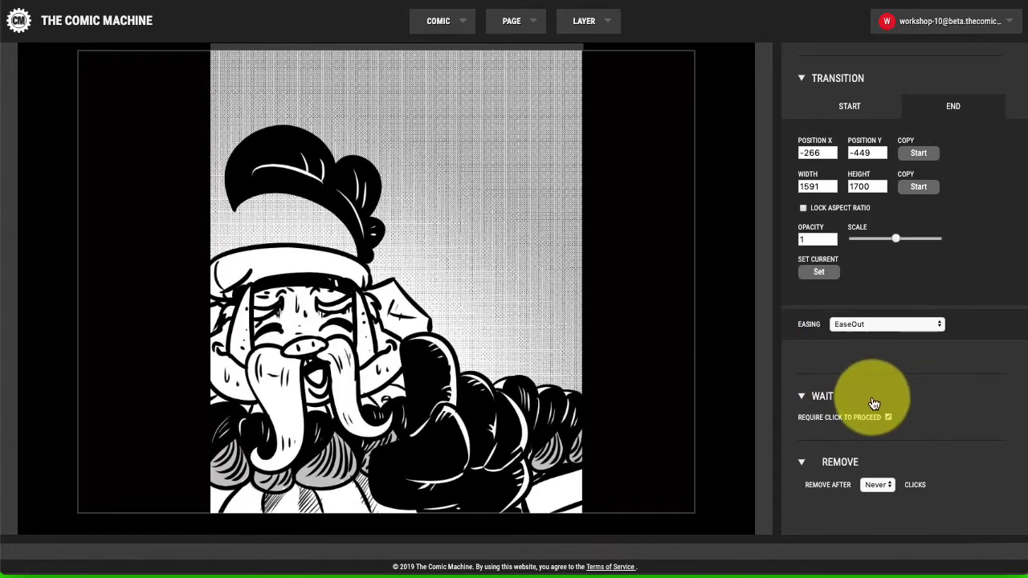
Preview the page twice to check how the black crop appears over the first panel, closing the preview each time
click(532, 42)
click(523, 69)
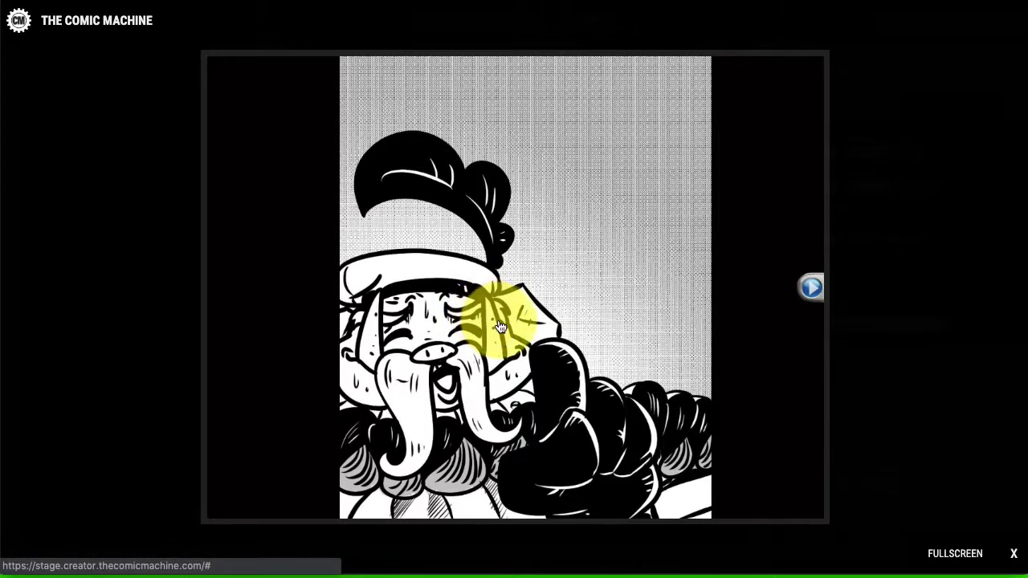
click(1014, 554)
click(518, 23)
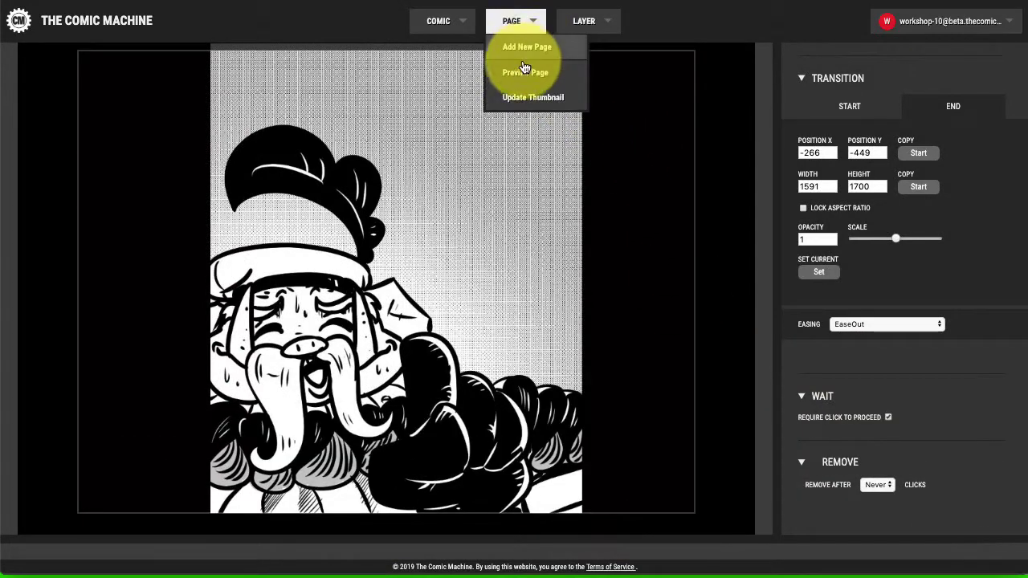
click(530, 71)
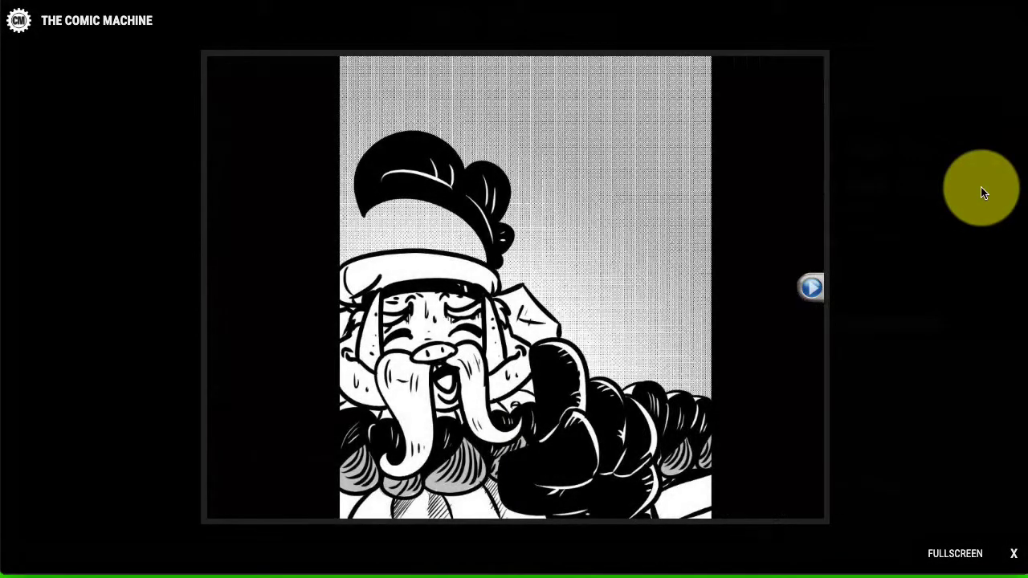
click(1014, 553)
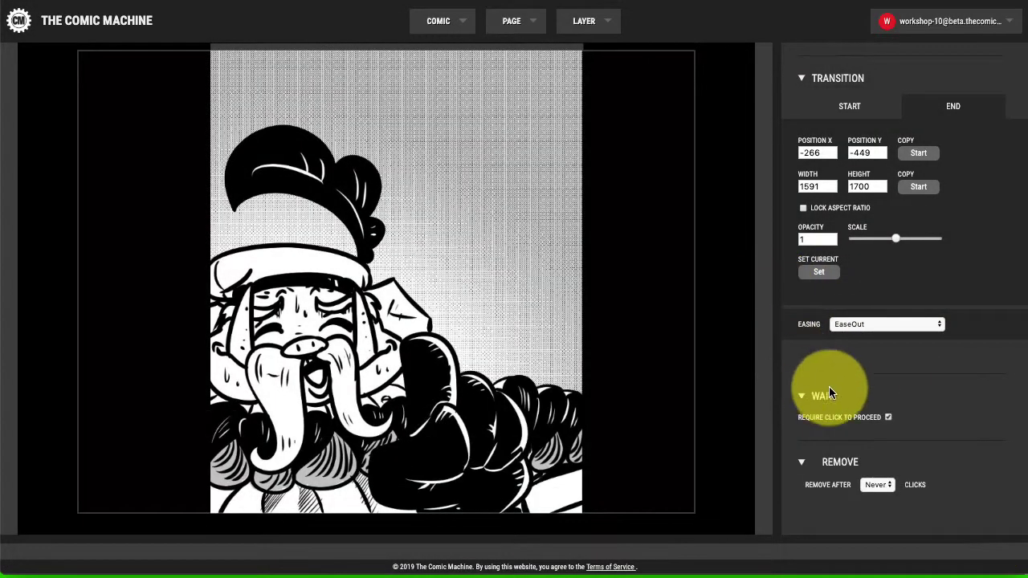
Make the black crop layer fade in with a duration of .5 and a Start opacity of 0
scroll(813, 334, up, 4)
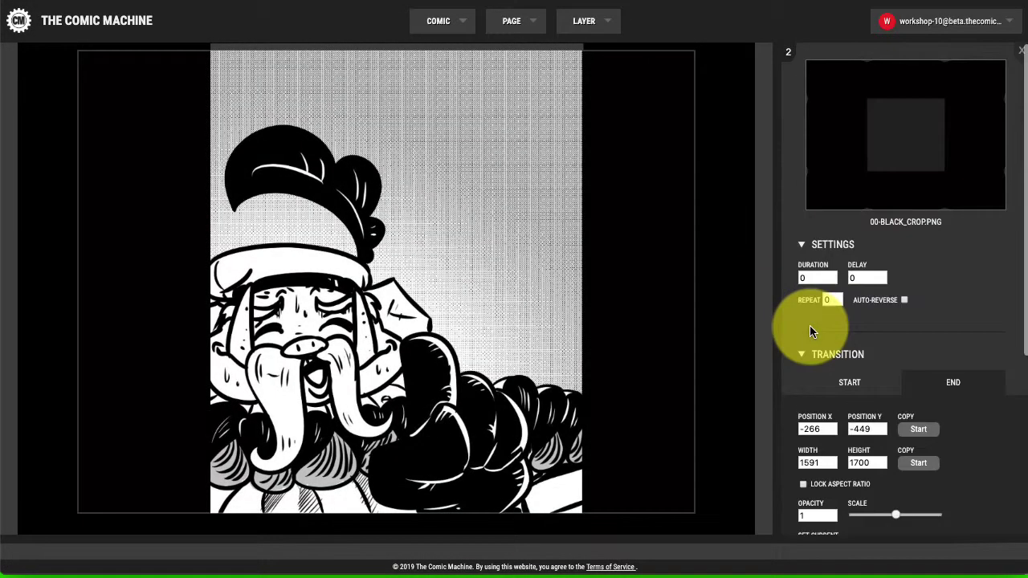
drag(813, 277, 799, 272)
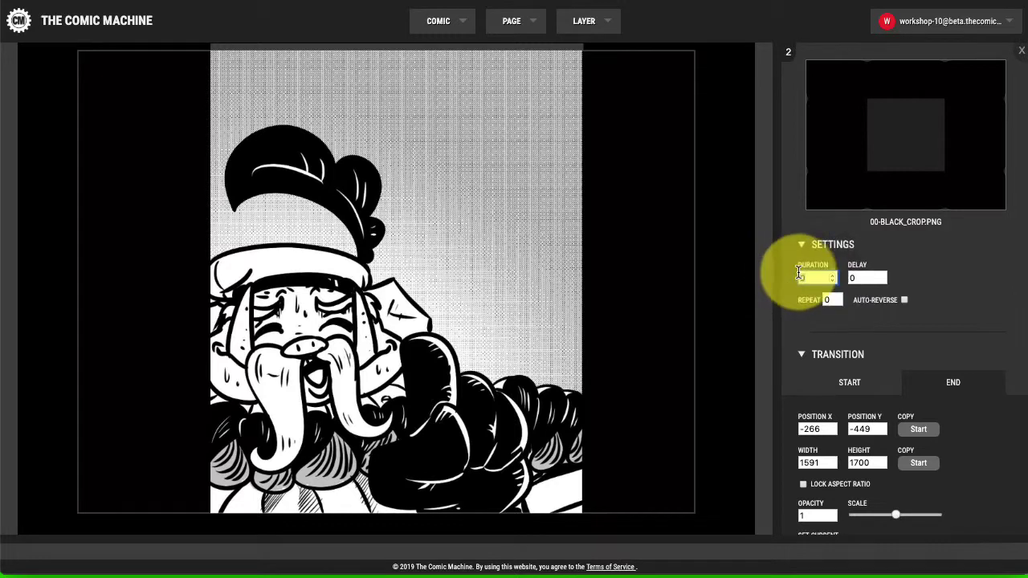
text(.5)
scroll(836, 289, down, 3)
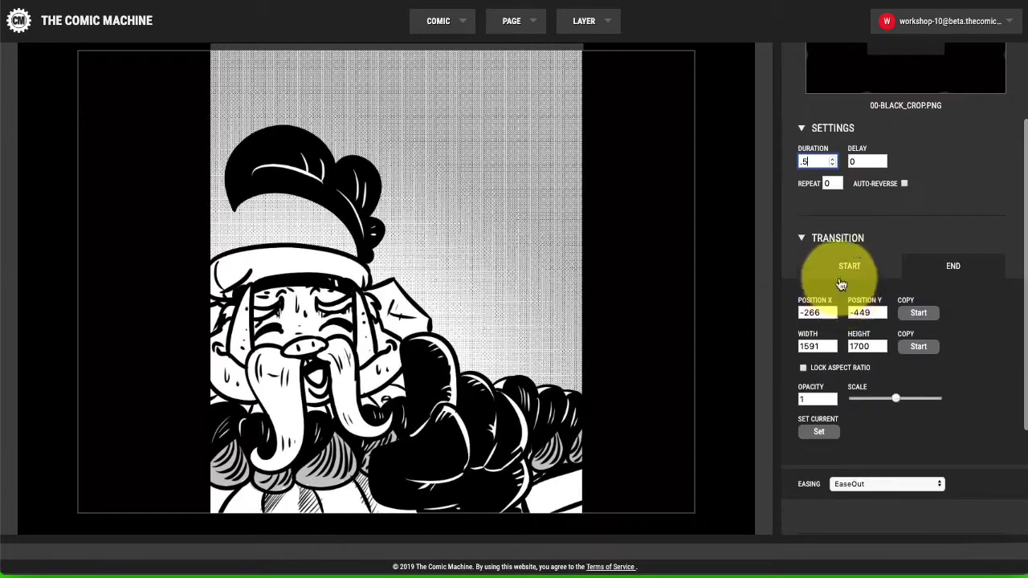
double_click(807, 399)
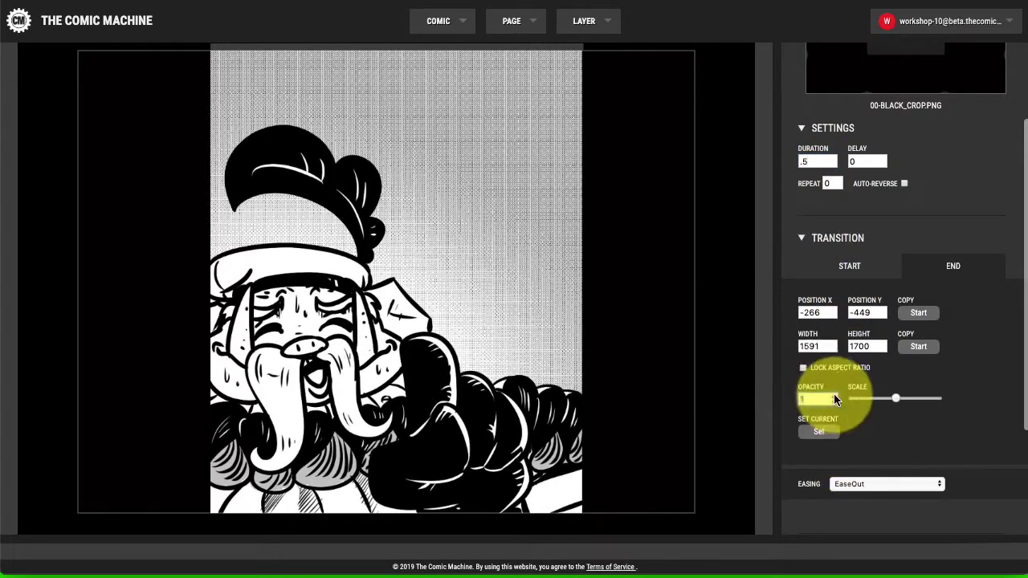
click(893, 279)
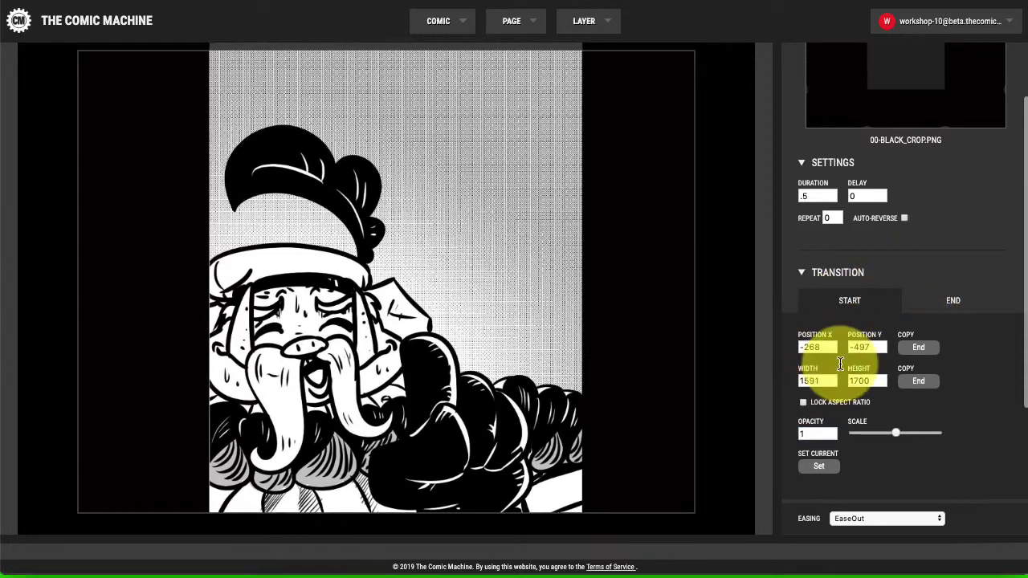
double_click(813, 434)
text(0)
click(948, 311)
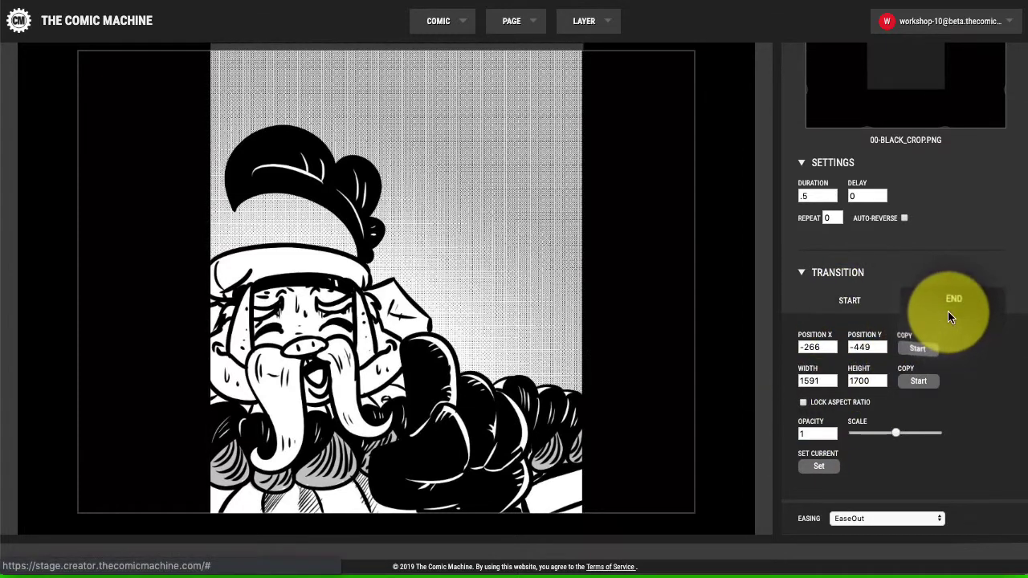
scroll(796, 394, up, 1)
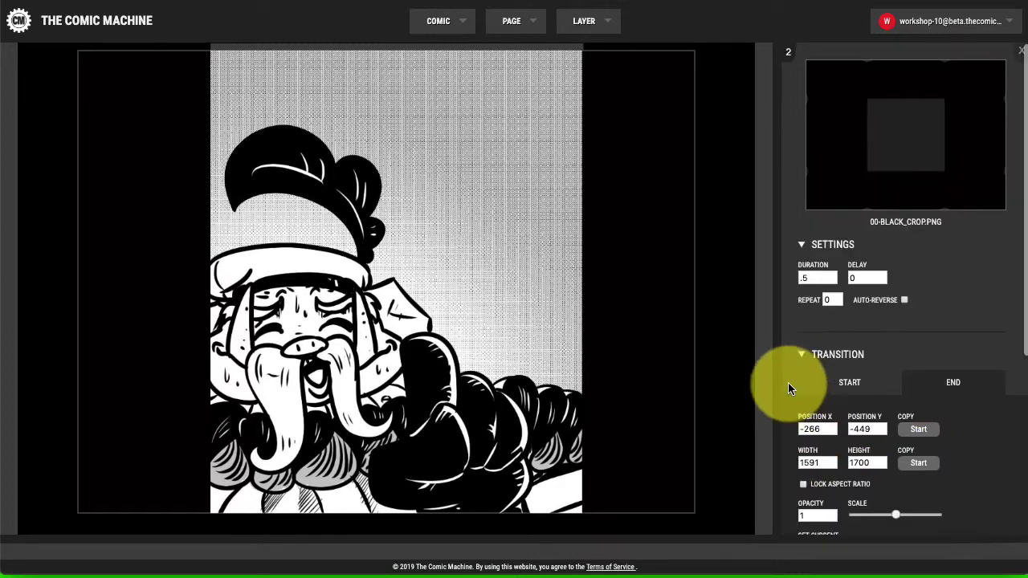
Preview the page to check the black crop's fade-in, and close the preview
click(514, 21)
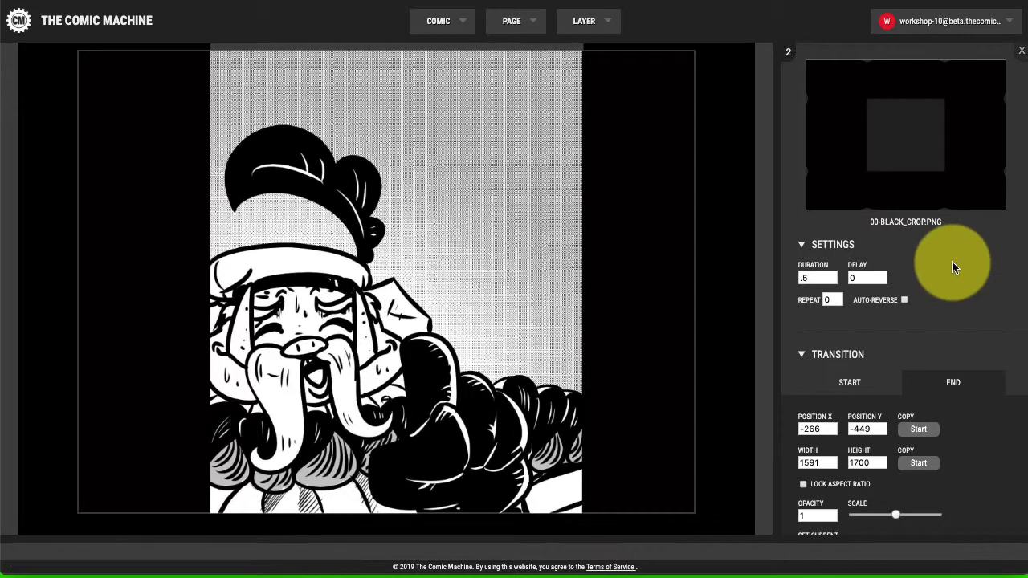
click(518, 24)
click(514, 71)
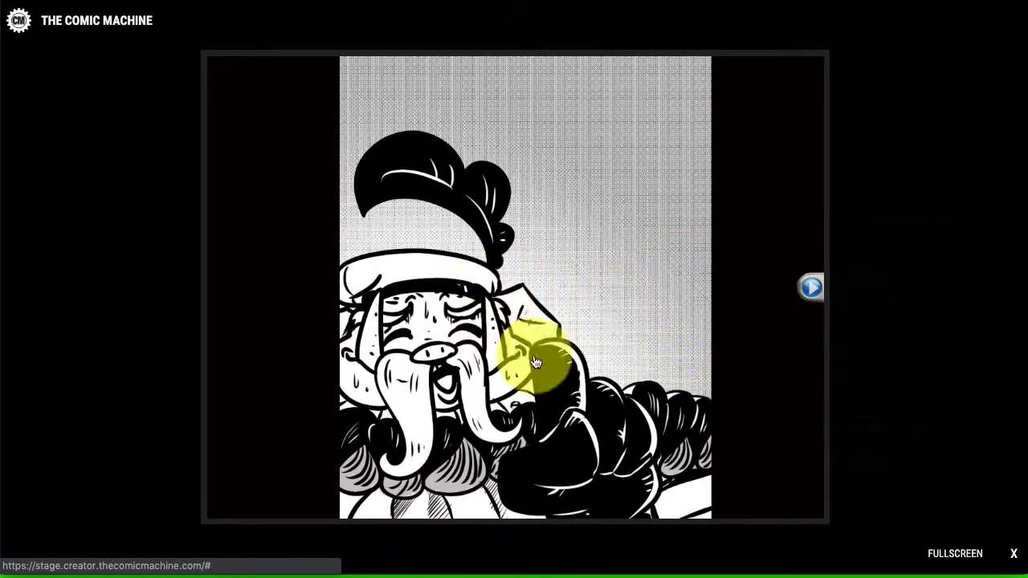
click(1014, 556)
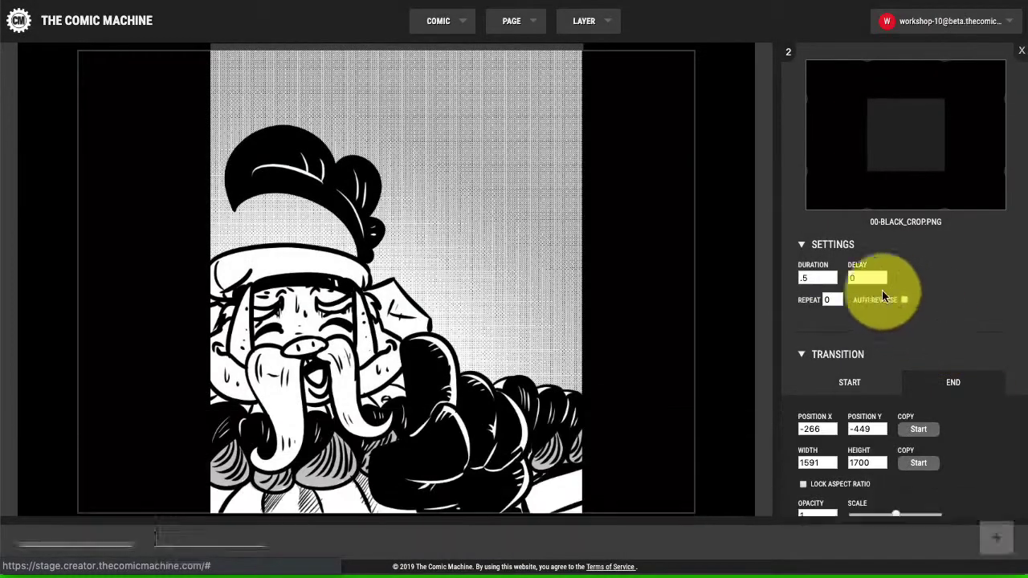
Set the black crop layer's delay to -.5, preview the page to check the timing, and close the preview
click(861, 277)
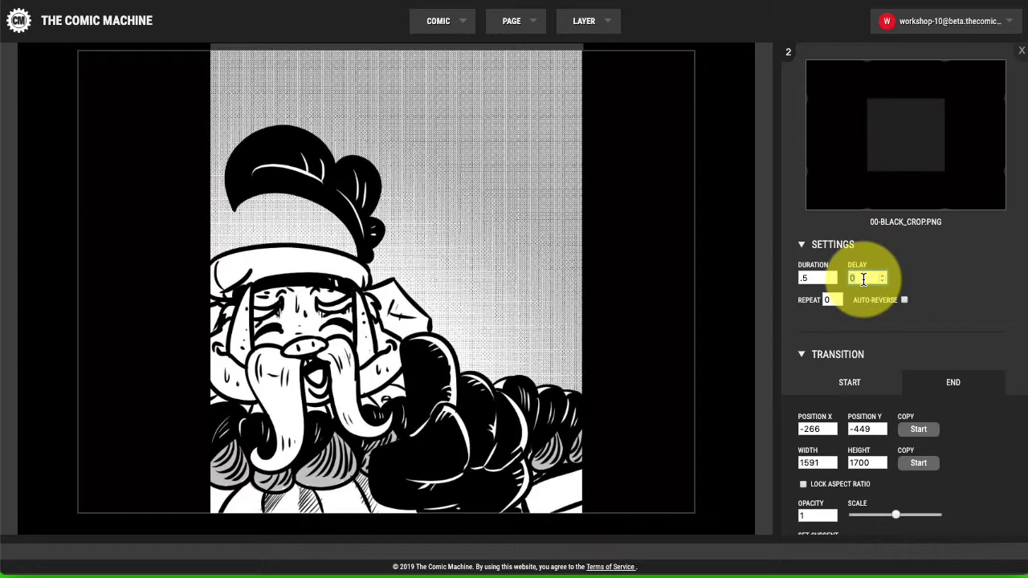
text(-.5)
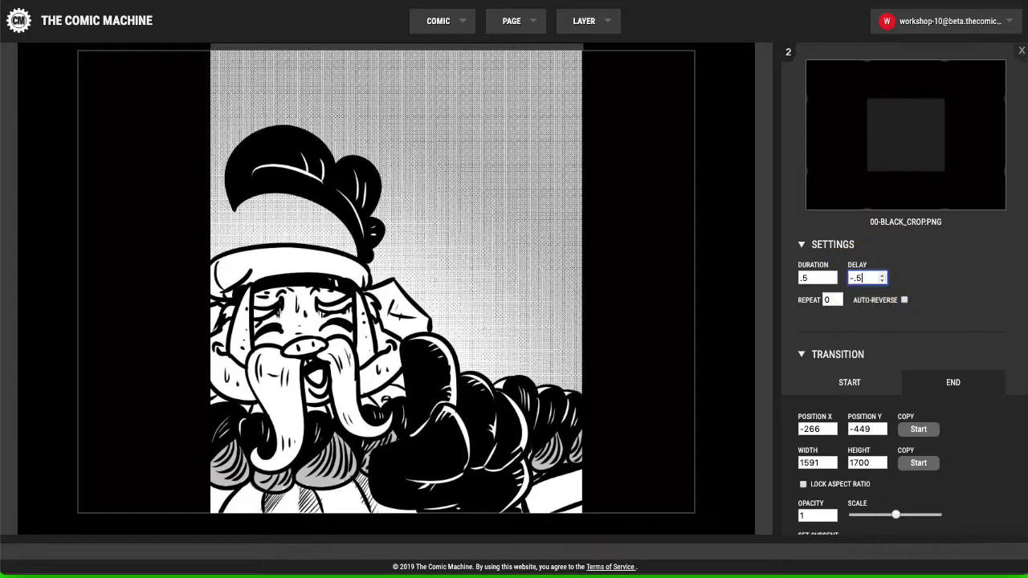
click(863, 274)
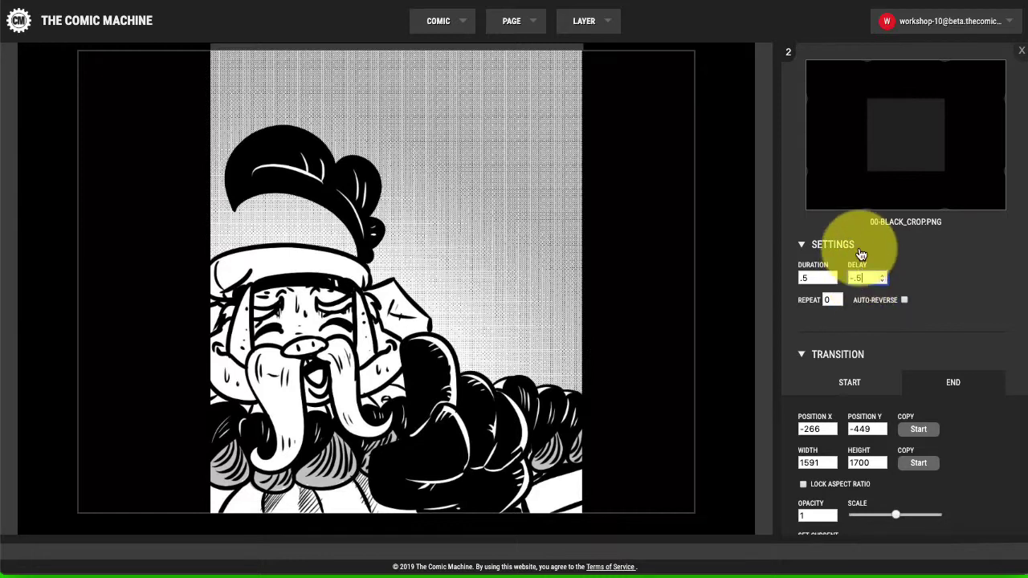
click(518, 21)
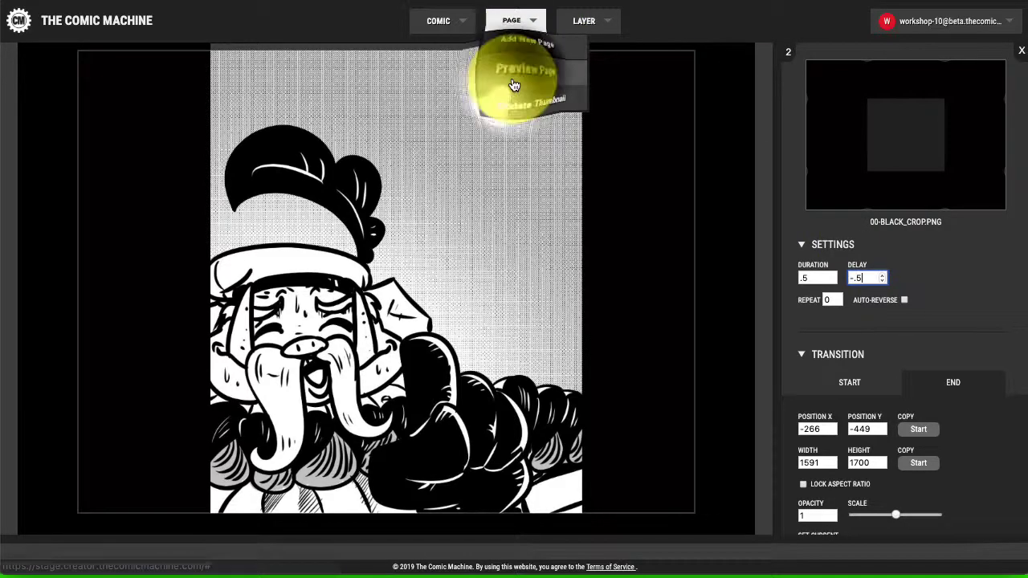
click(505, 69)
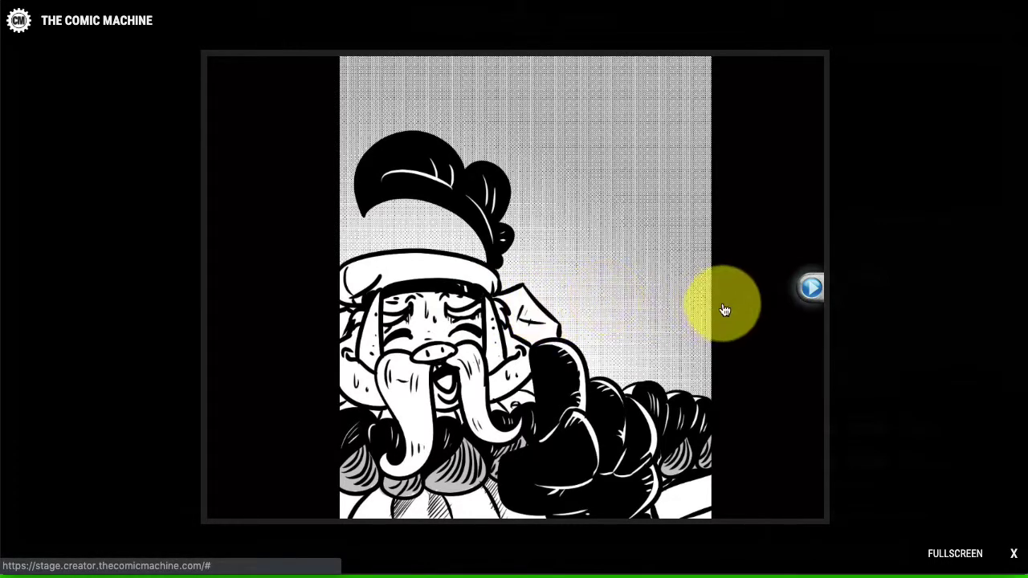
click(1016, 565)
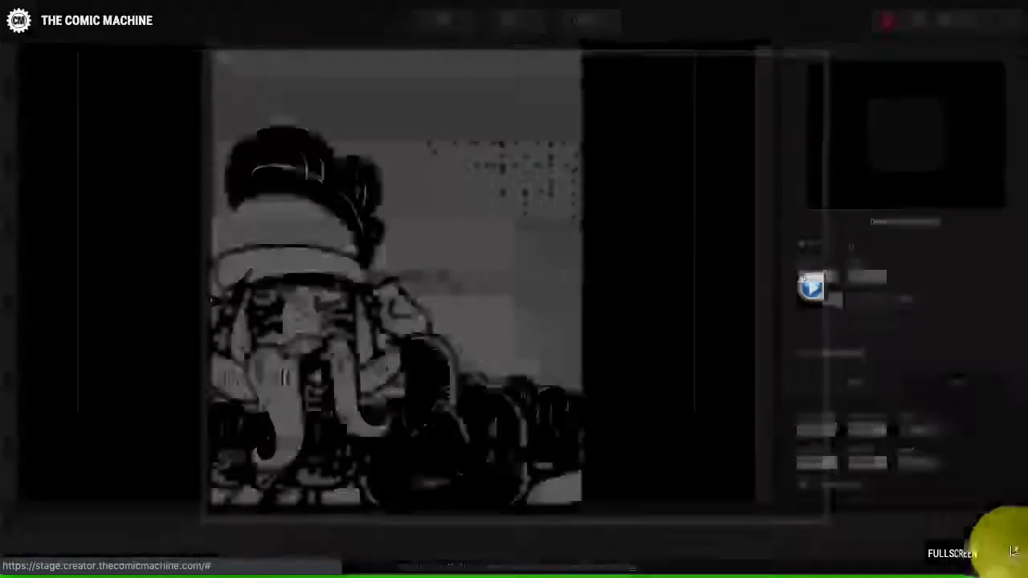
Set the black crop layer's duration to 1 and its delay to -1
double_click(804, 279)
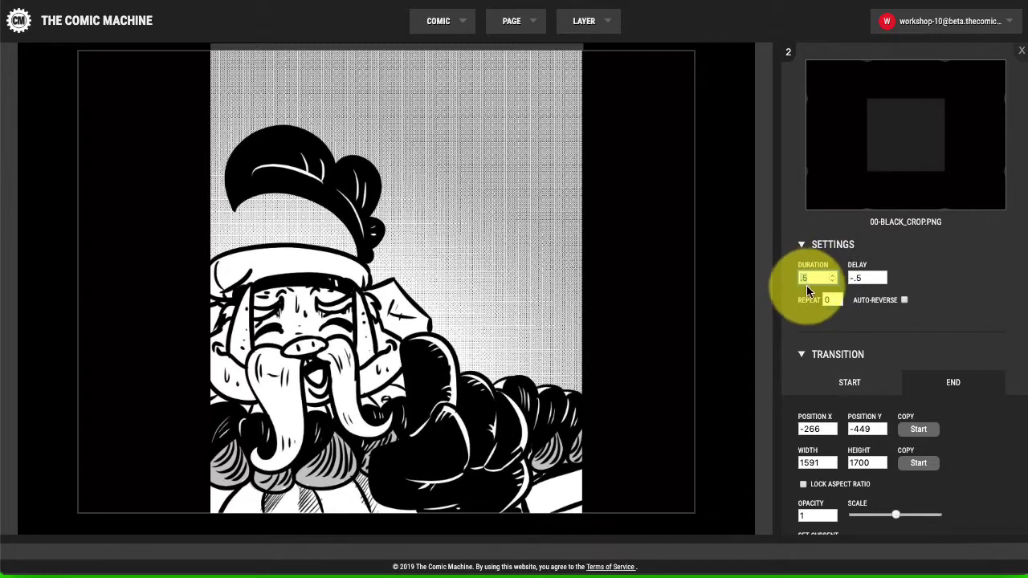
text(1)
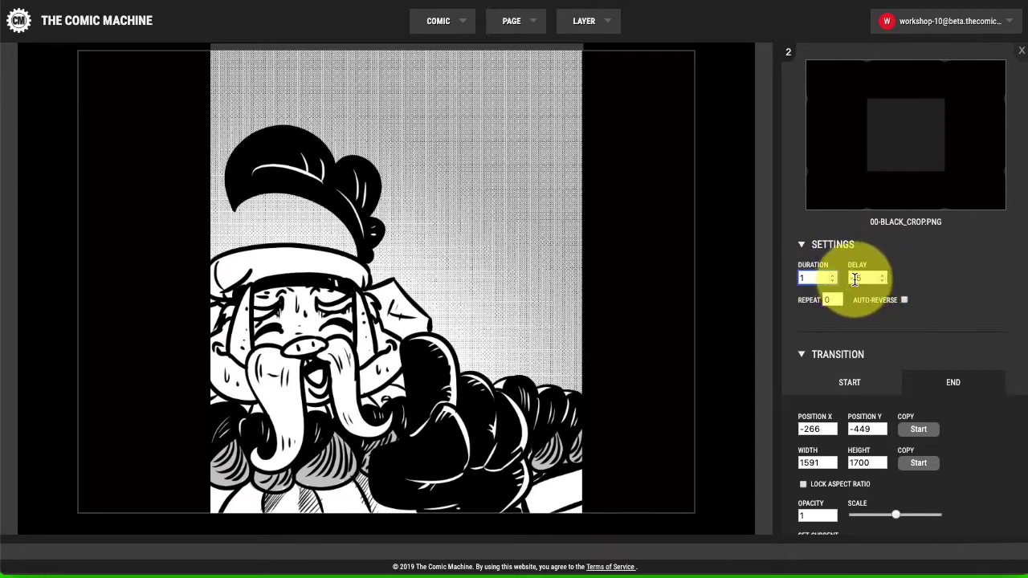
double_click(855, 279)
text(-1)
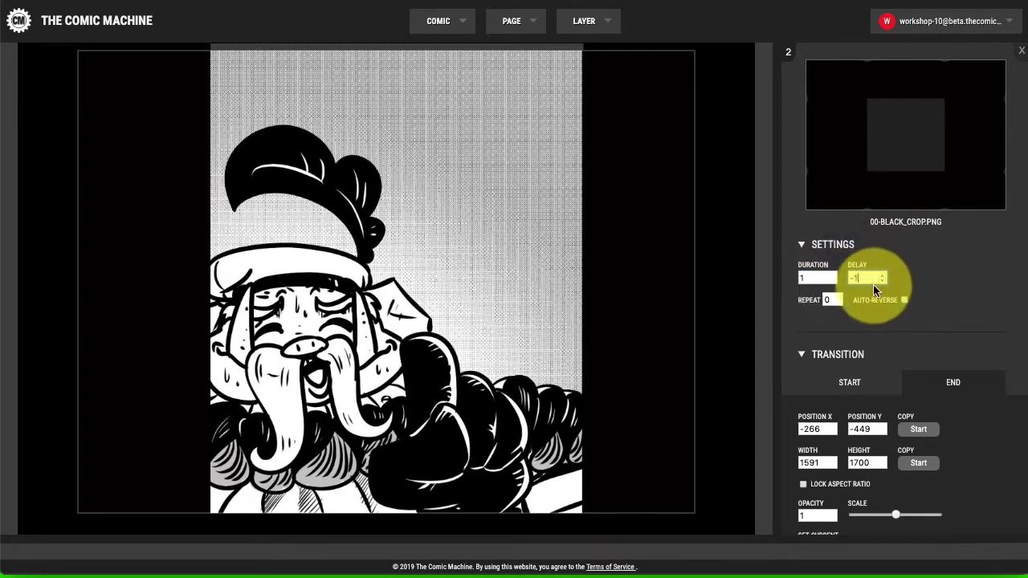
Preview the page to check the black crop's new fade timing, and close the preview
click(537, 24)
click(522, 68)
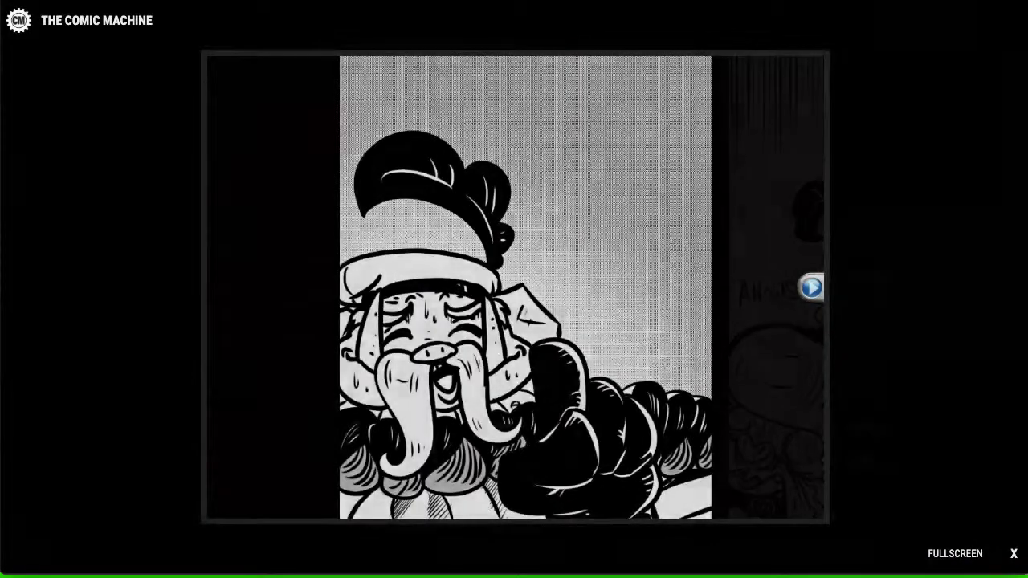
click(1014, 554)
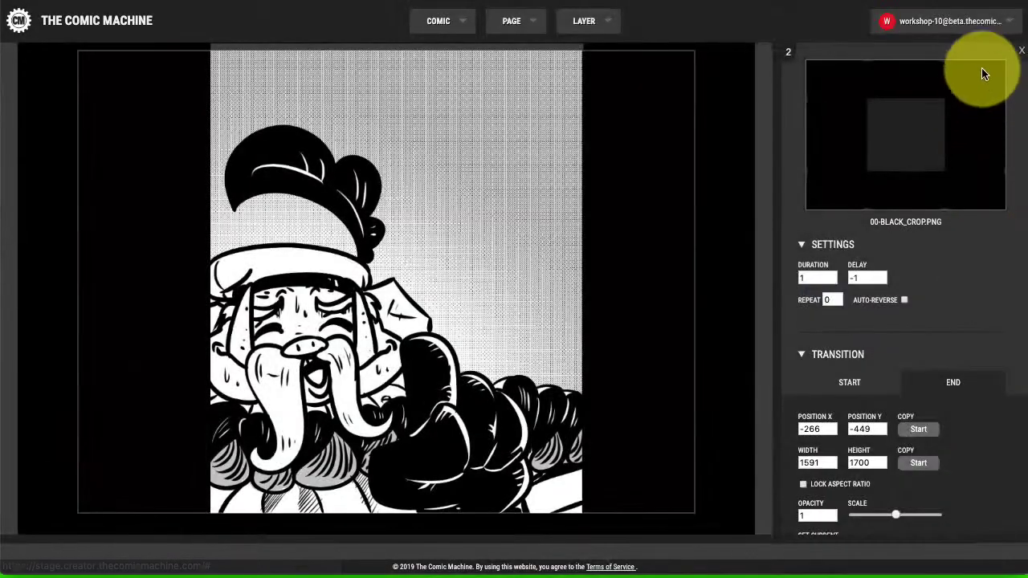
Close and reopen the settings of the black crop on layer 2, preview the page again, and close the preview
click(1018, 55)
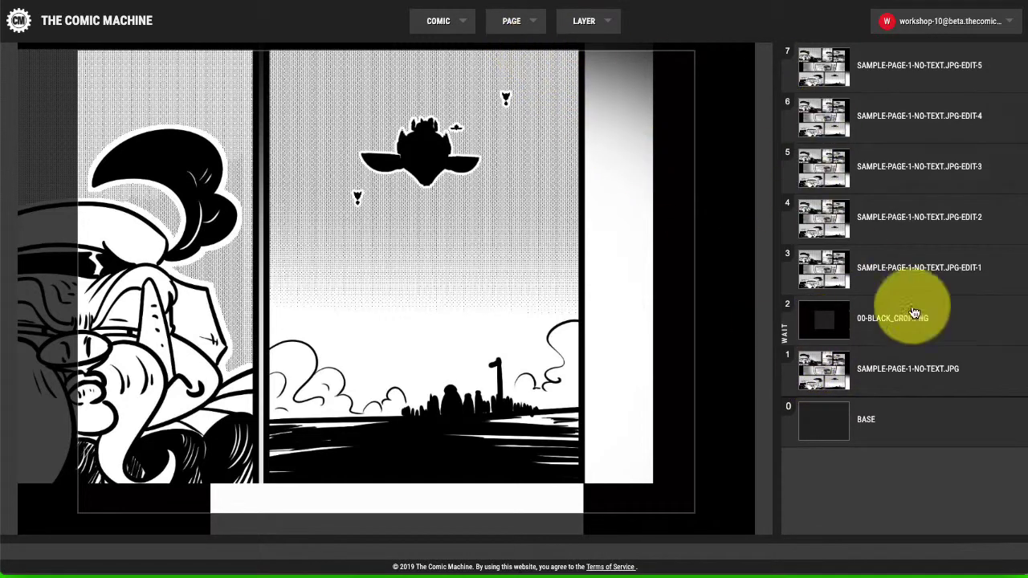
click(875, 316)
click(537, 22)
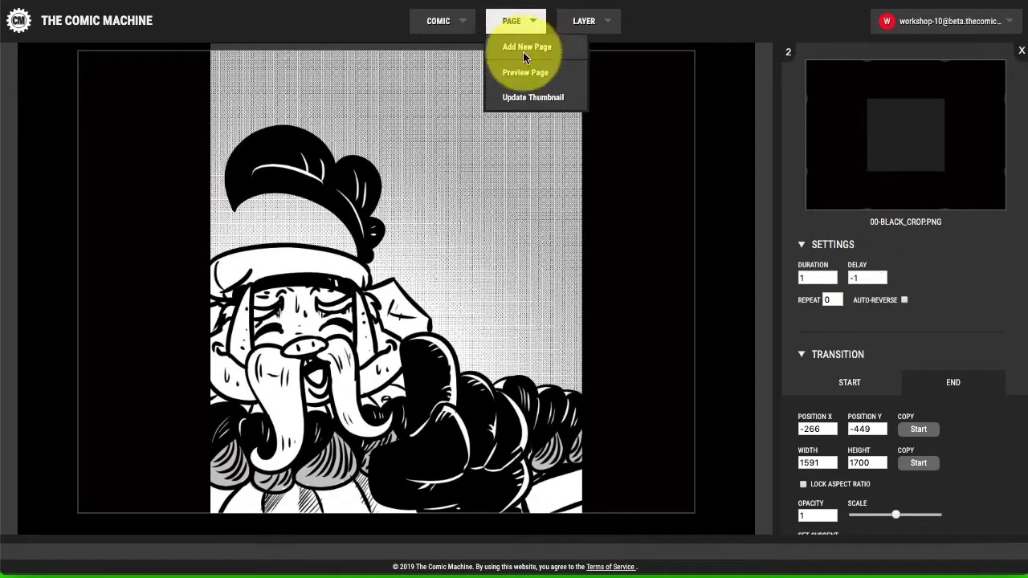
click(538, 72)
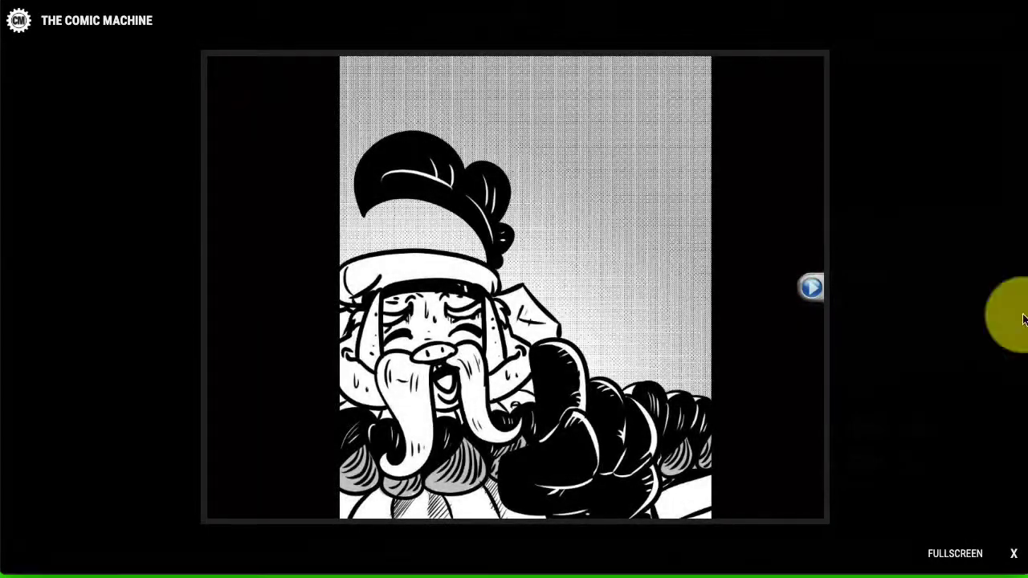
click(1015, 554)
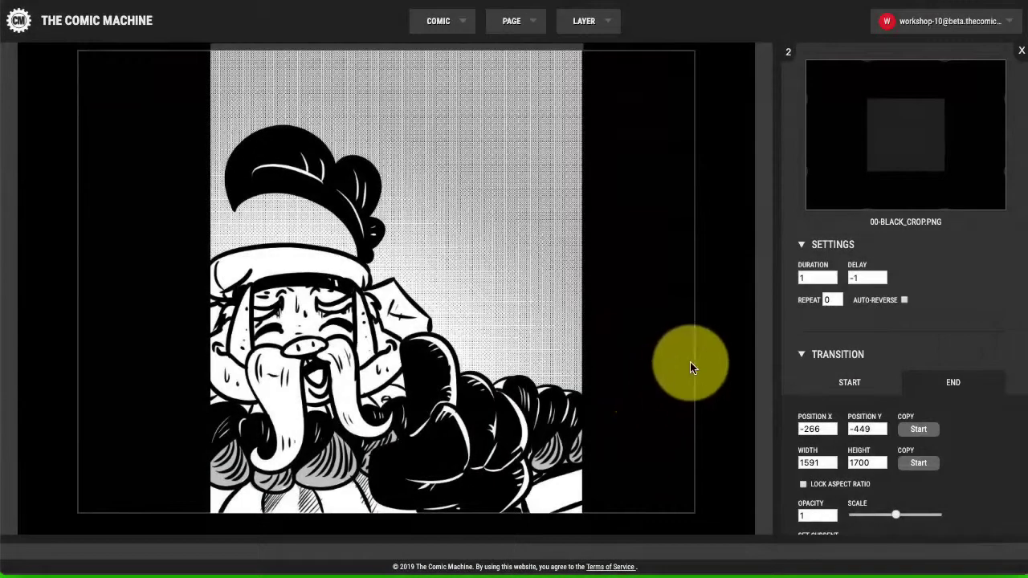
Set the black crop on layer 2 to remove after 1 click and close its settings
scroll(844, 363, down, 3)
scroll(849, 377, up, 3)
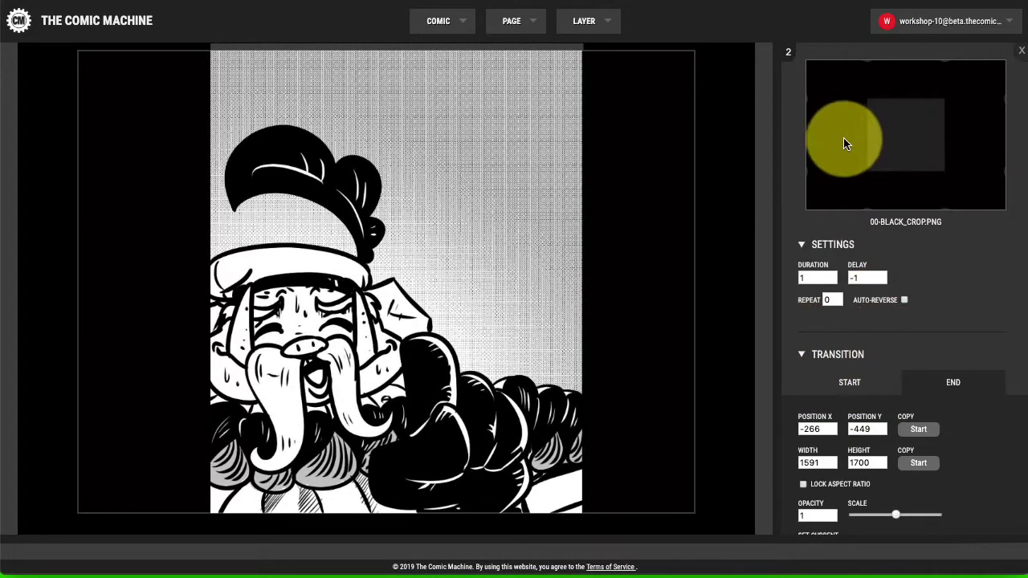
scroll(940, 225, down, 3)
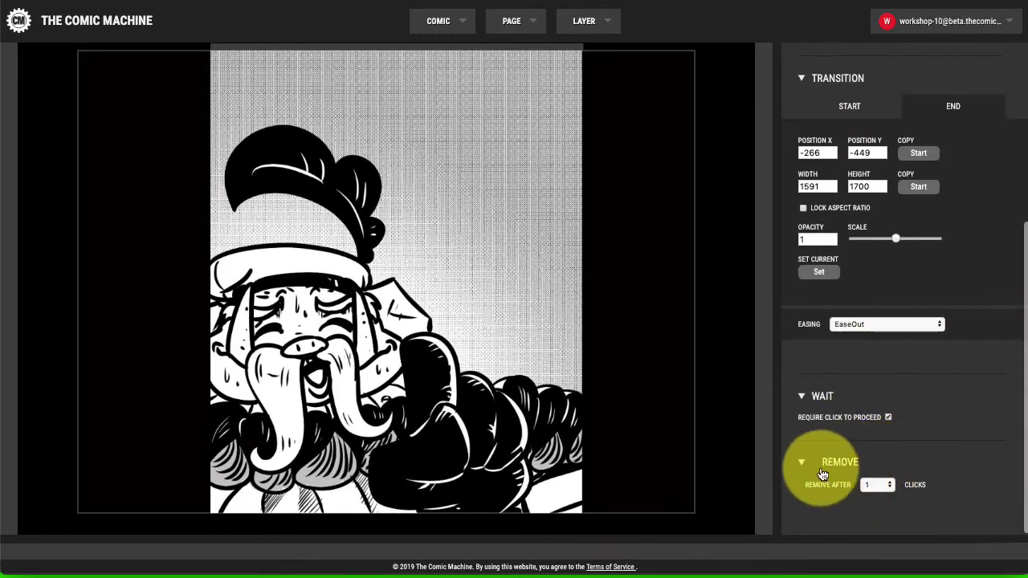
click(882, 486)
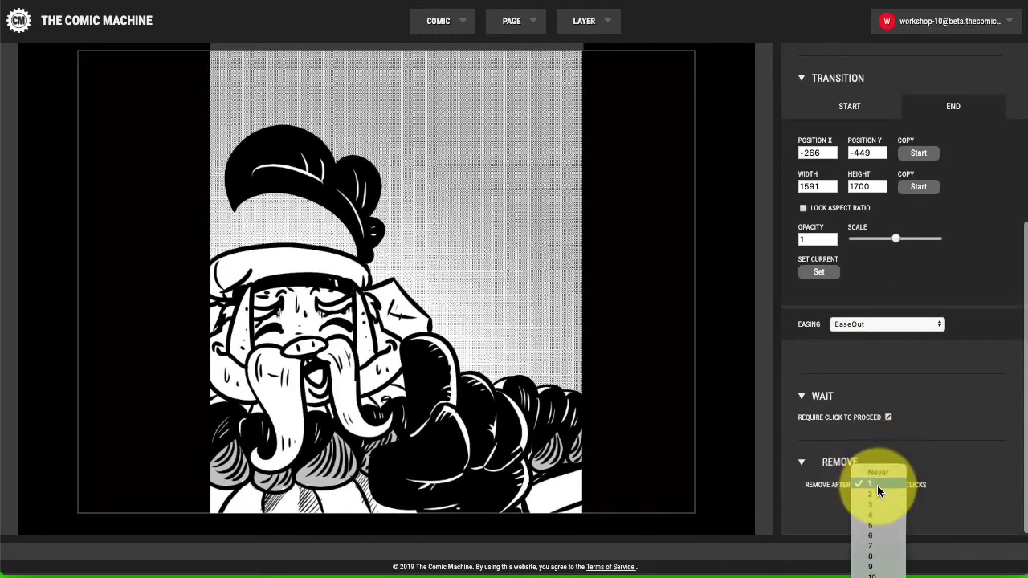
click(875, 491)
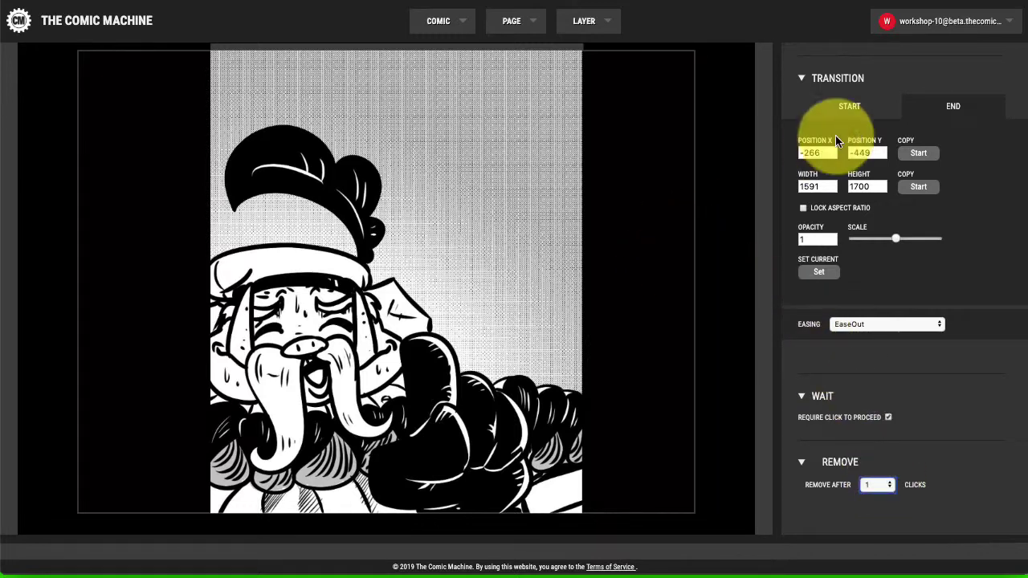
scroll(953, 75, up, 4)
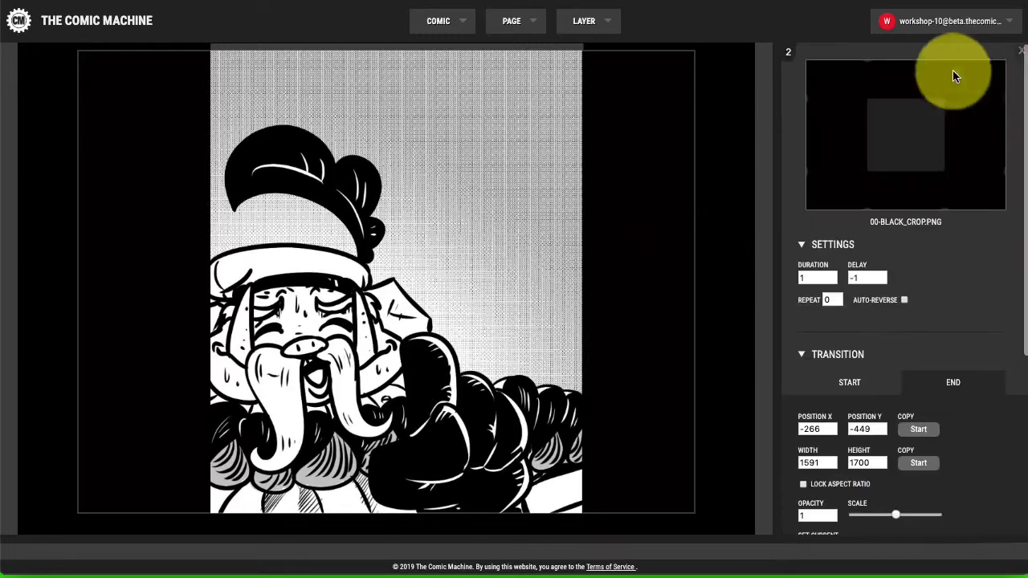
click(1021, 51)
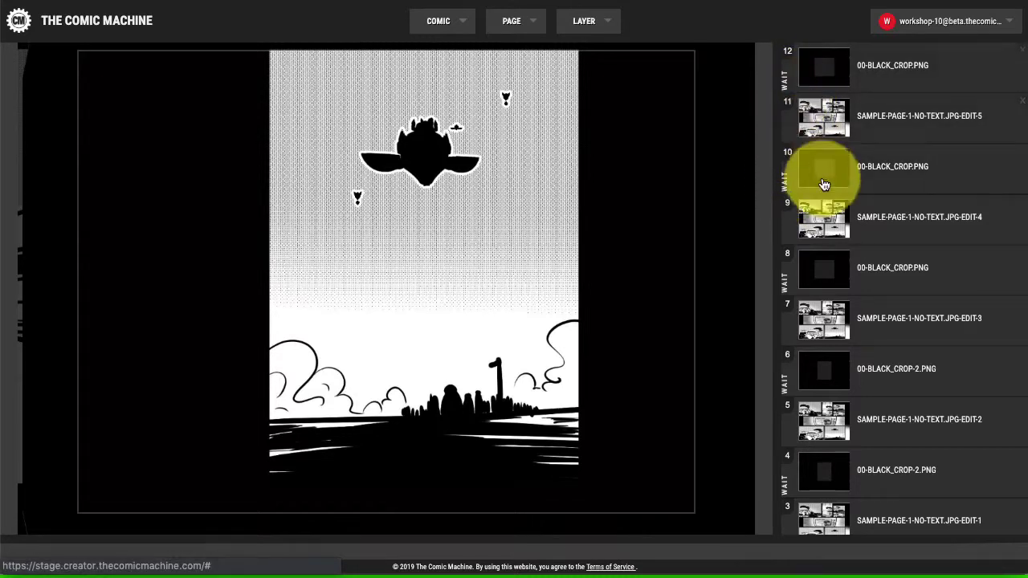
Open the black crop layer masking the "Hmm..." panel and set it to remove after 1 click
scroll(819, 193, down, 3)
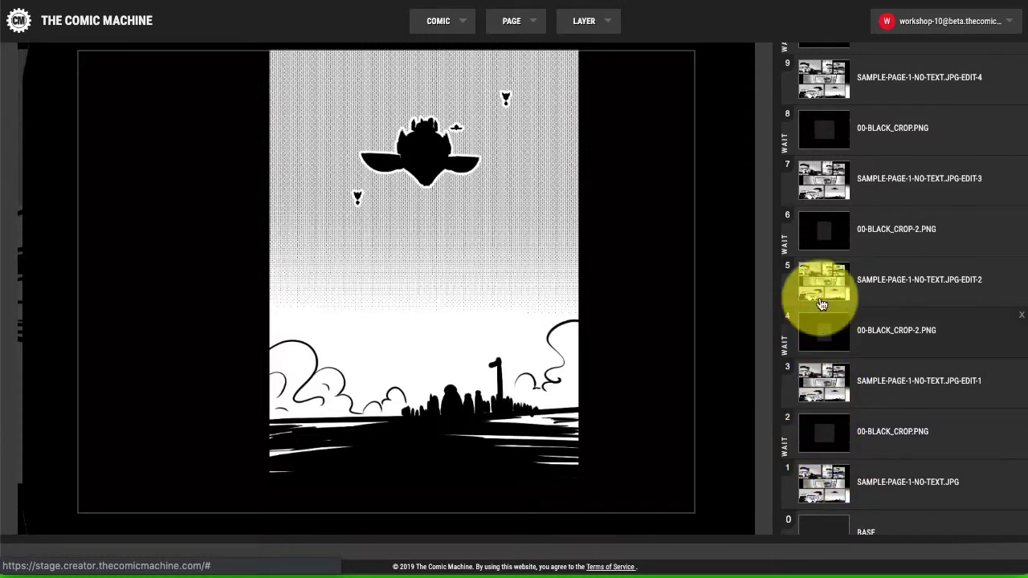
scroll(819, 141, up, 1)
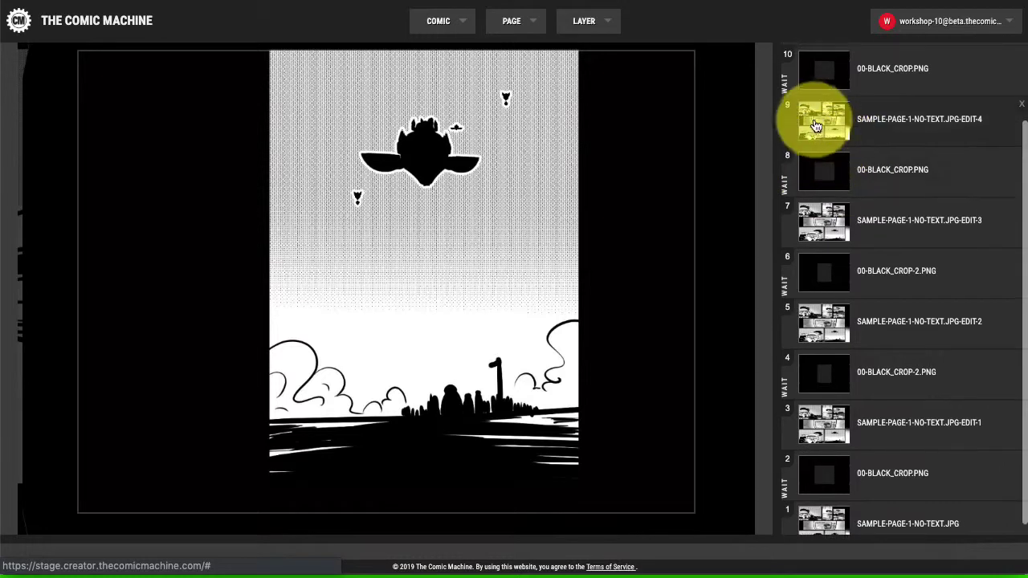
scroll(817, 221, down, 1)
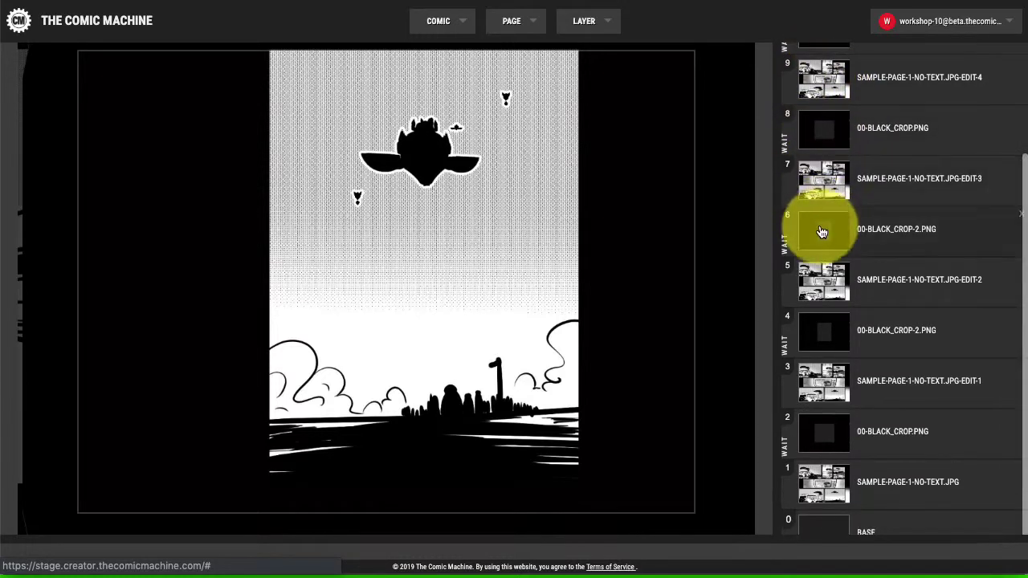
scroll(820, 211, up, 3)
scroll(818, 209, down, 3)
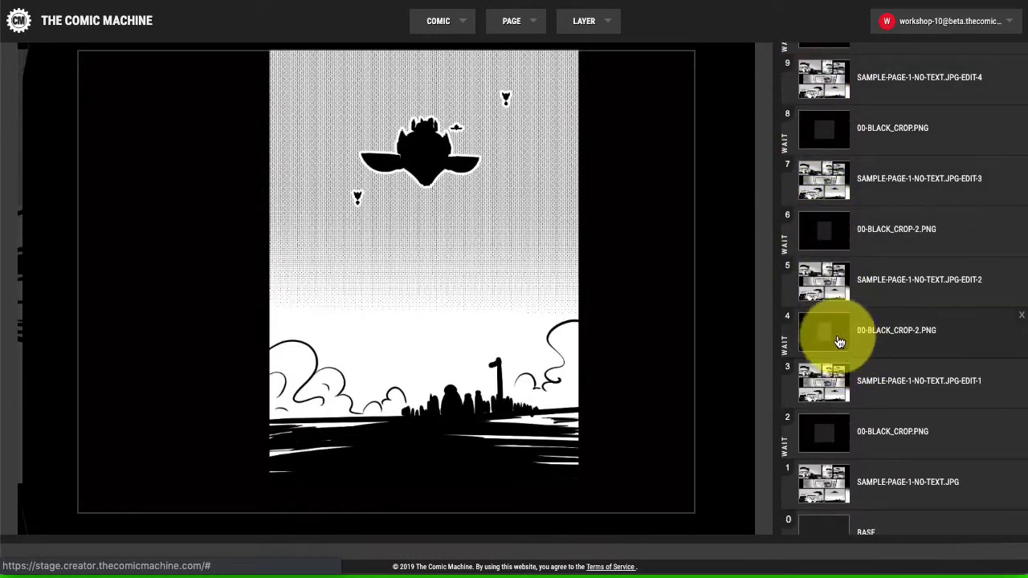
scroll(709, 325, down, 1)
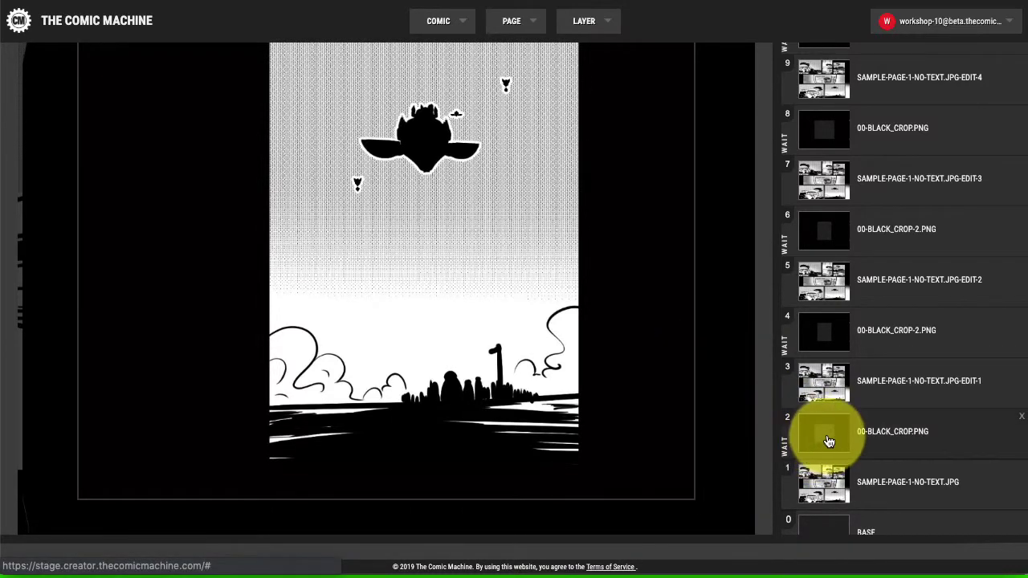
drag(822, 436, 827, 183)
click(828, 183)
scroll(932, 363, down, 4)
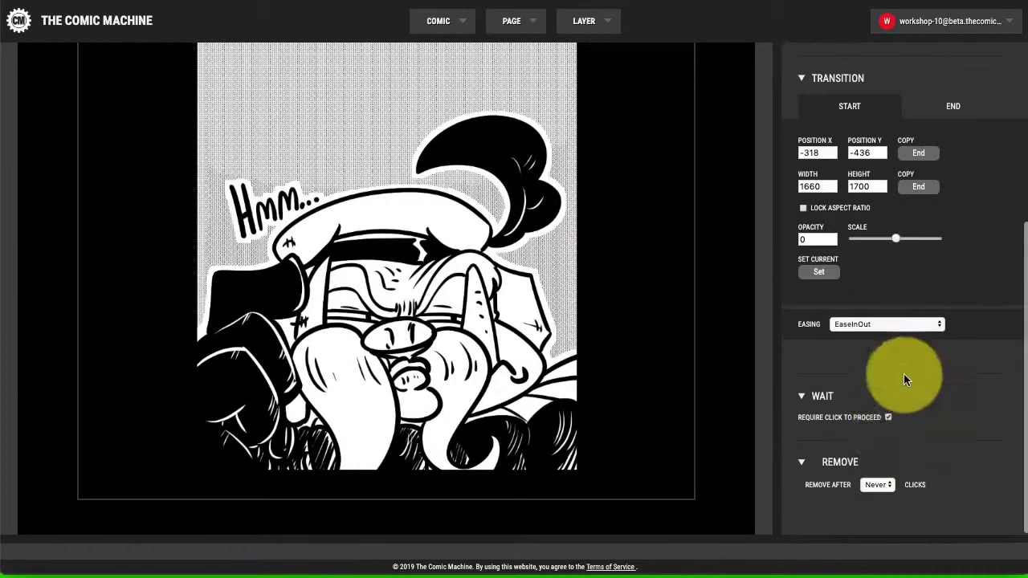
click(874, 481)
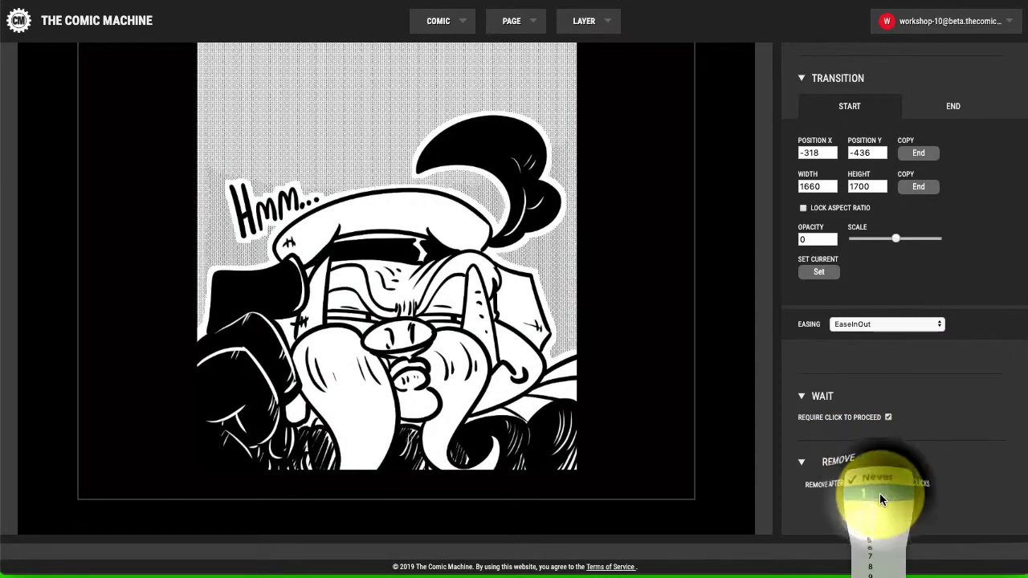
click(880, 493)
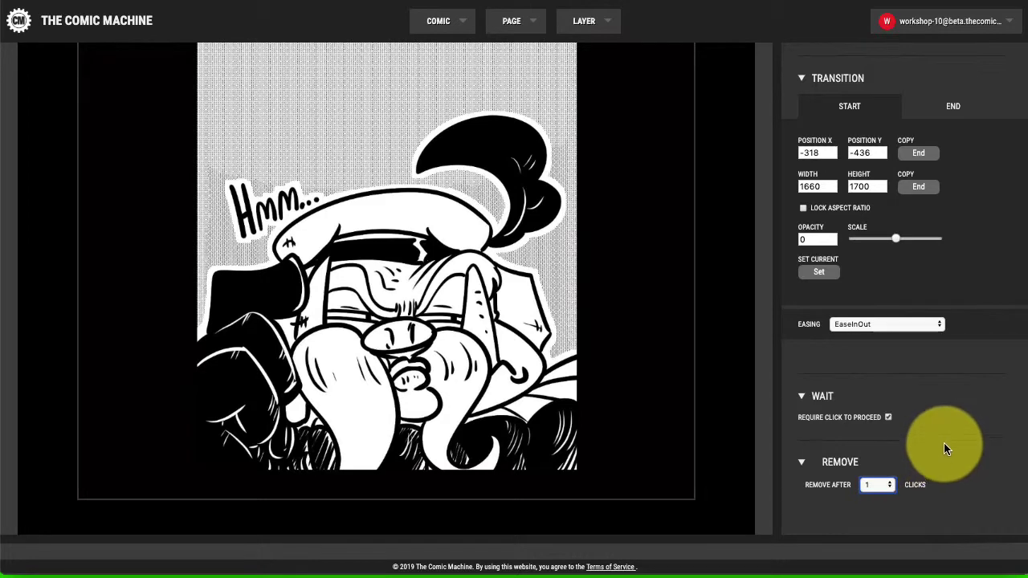
Preview the page and advance through all the panels to check the crop fades and panel transitions
click(512, 21)
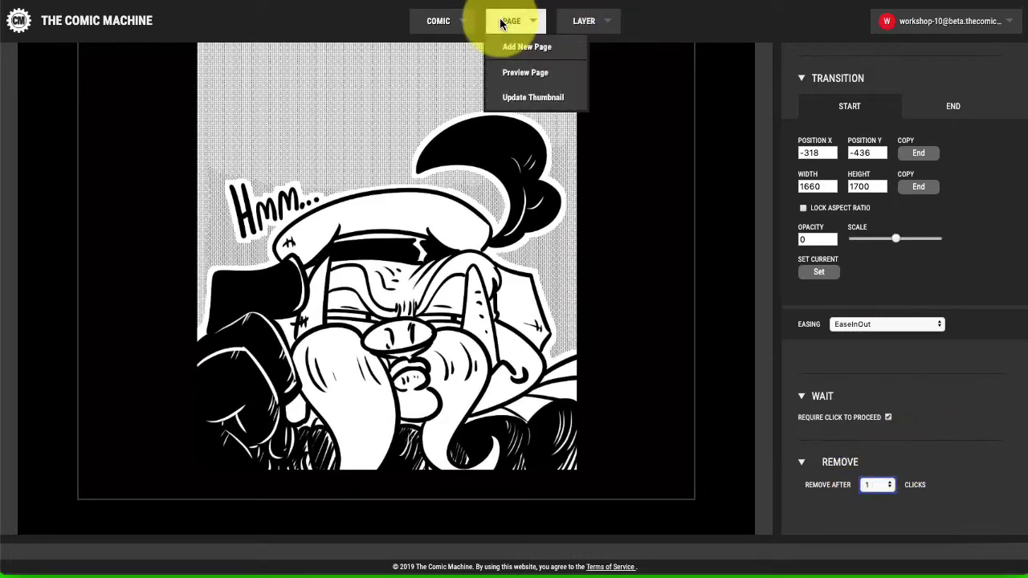
click(523, 72)
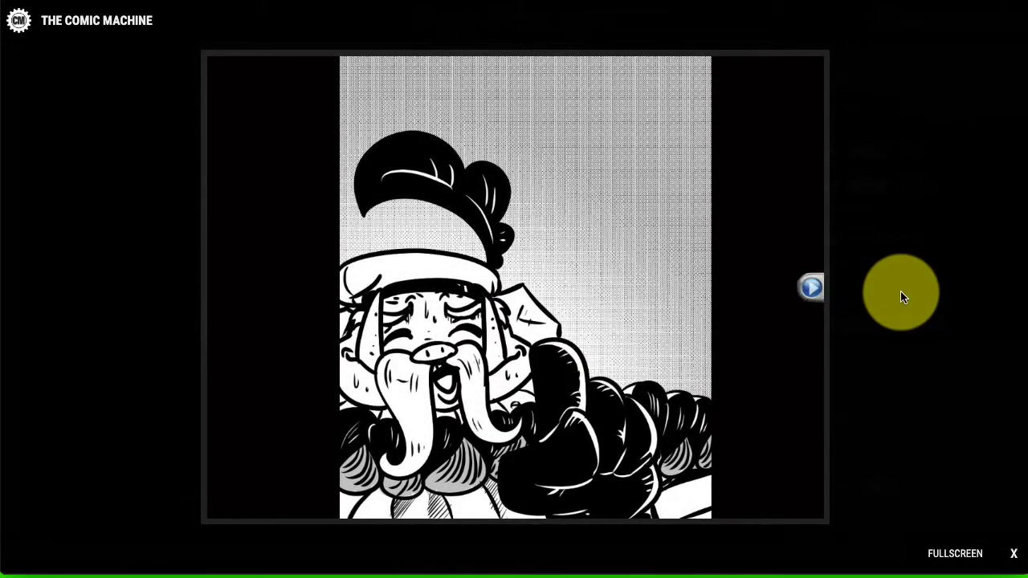
click(810, 295)
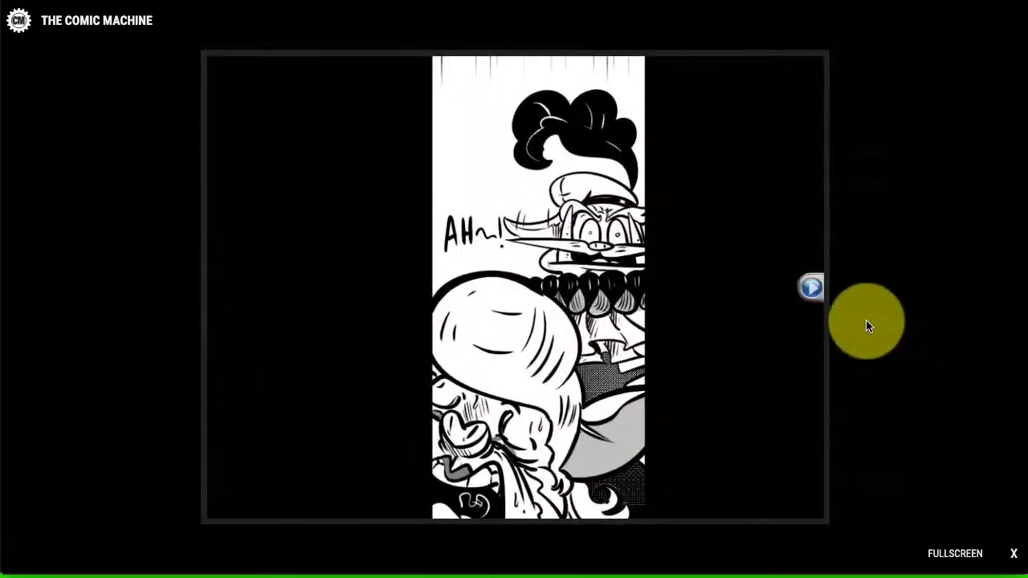
click(808, 294)
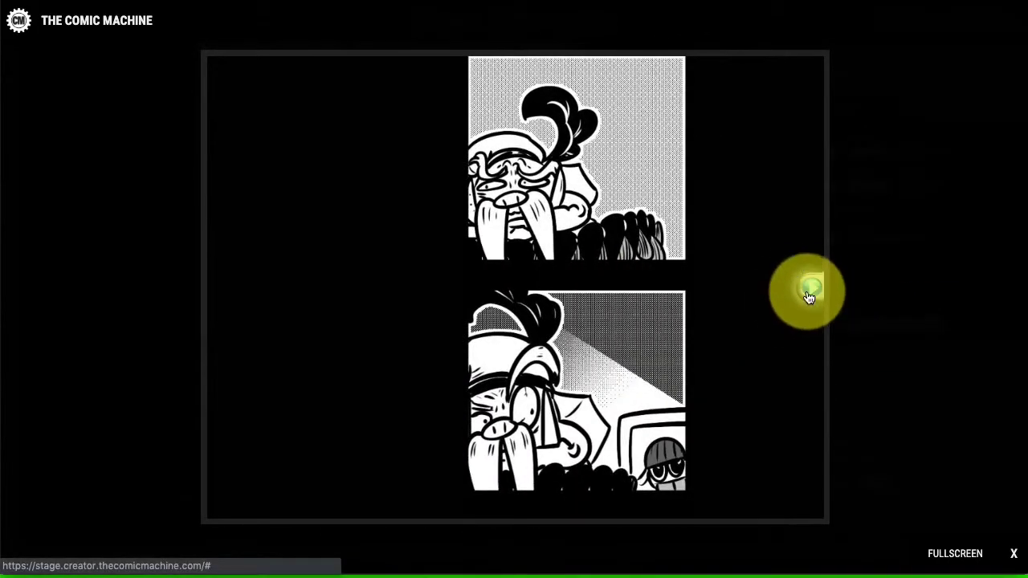
click(810, 294)
click(809, 294)
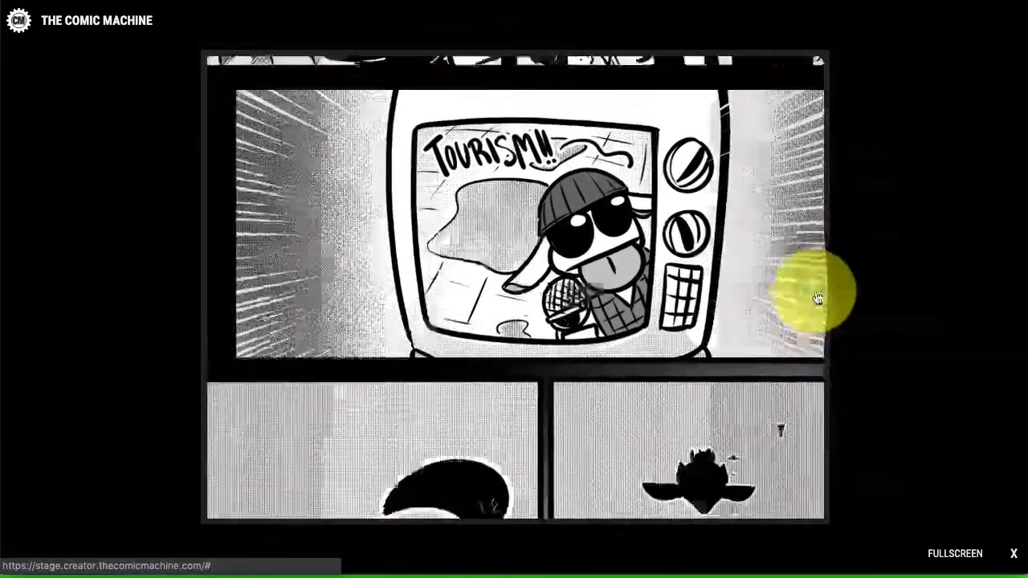
click(808, 291)
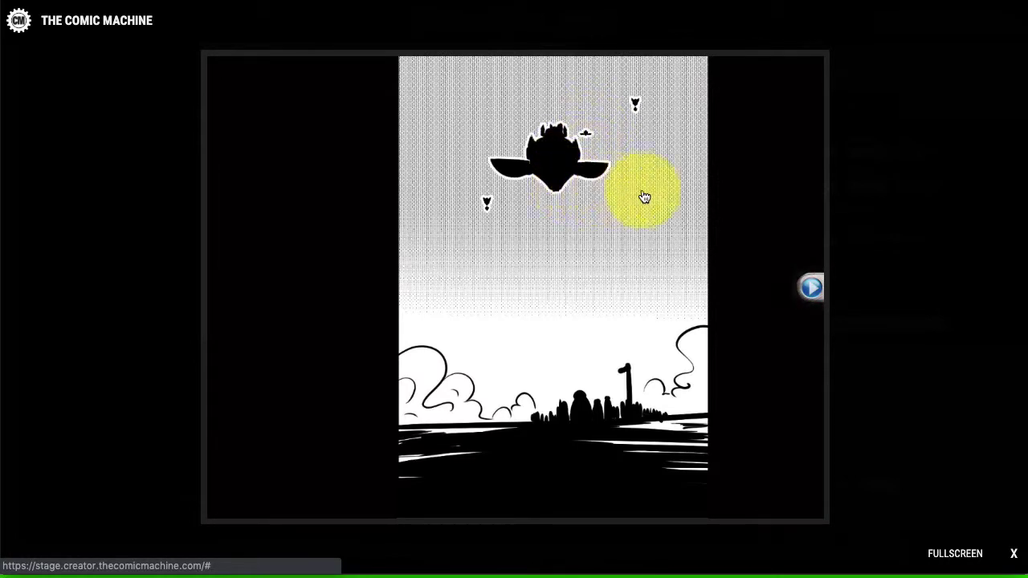
Leave the page preview, update the Cover page's thumbnail and close the layer settings
click(810, 288)
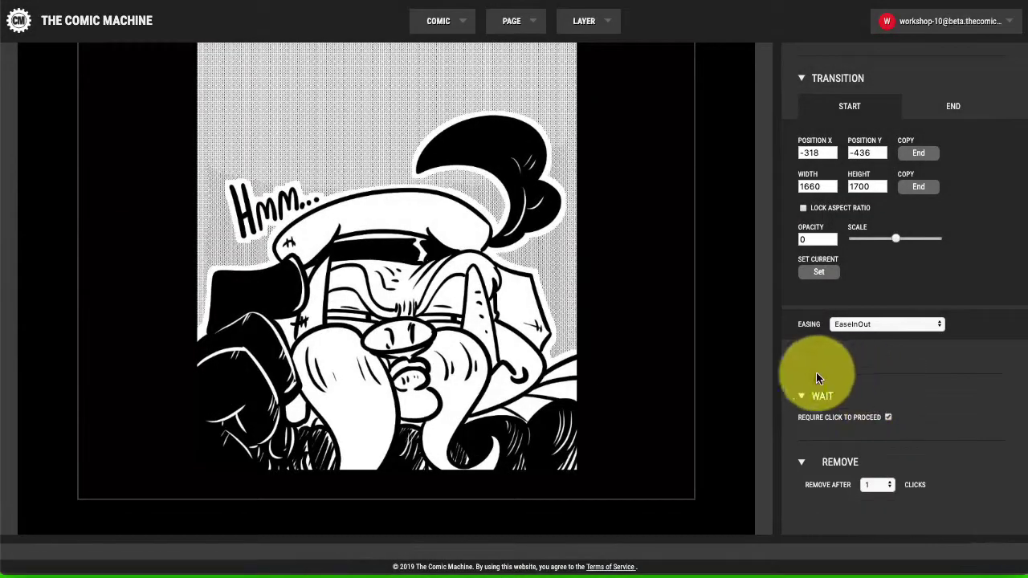
mouse_move(707, 551)
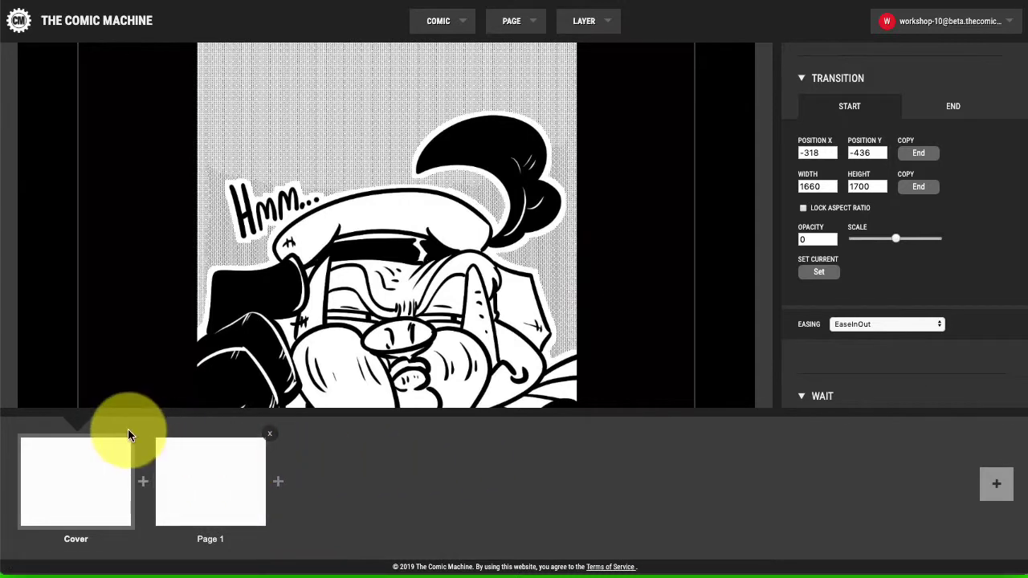
scroll(806, 177, up, 3)
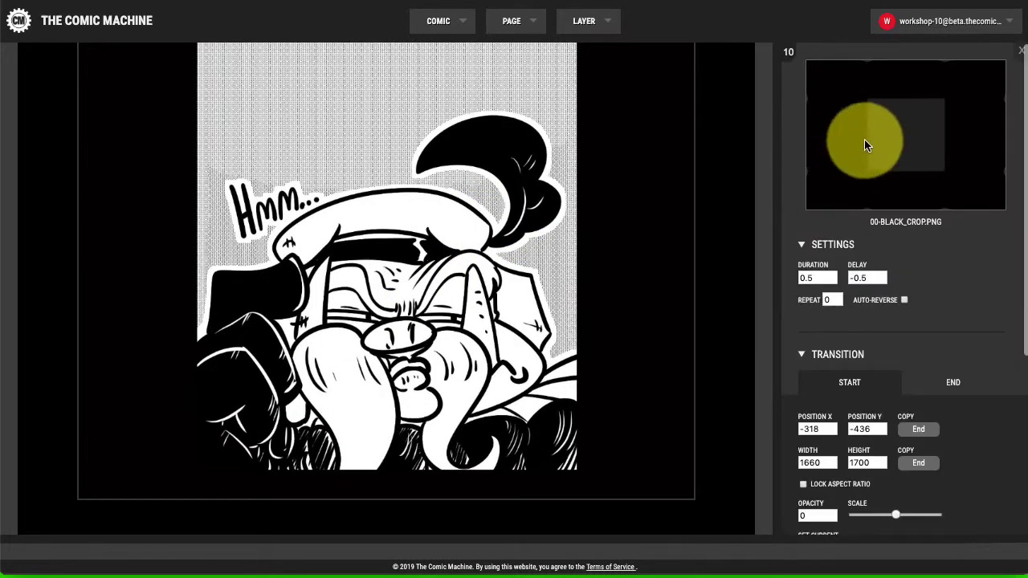
click(520, 21)
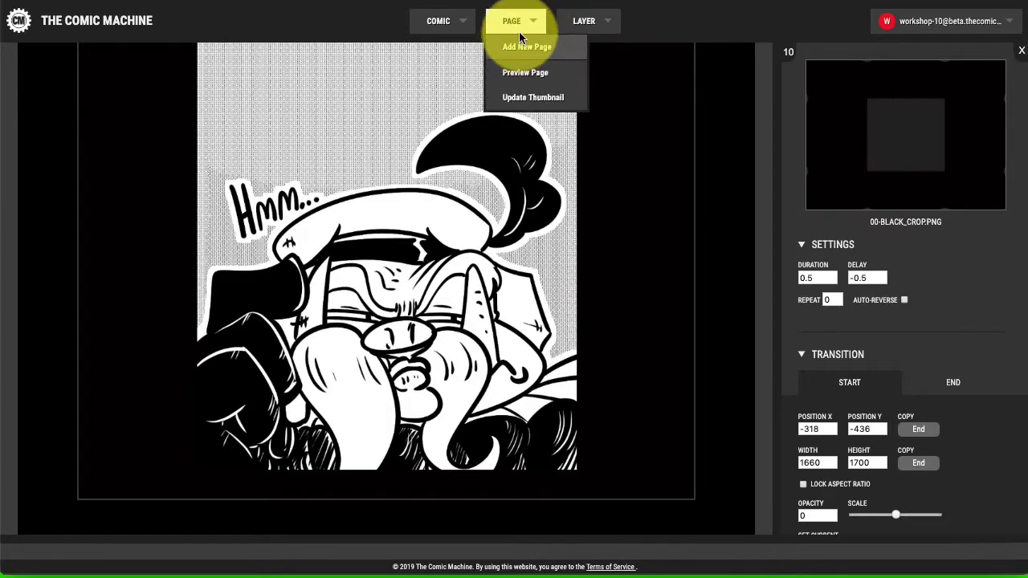
click(526, 97)
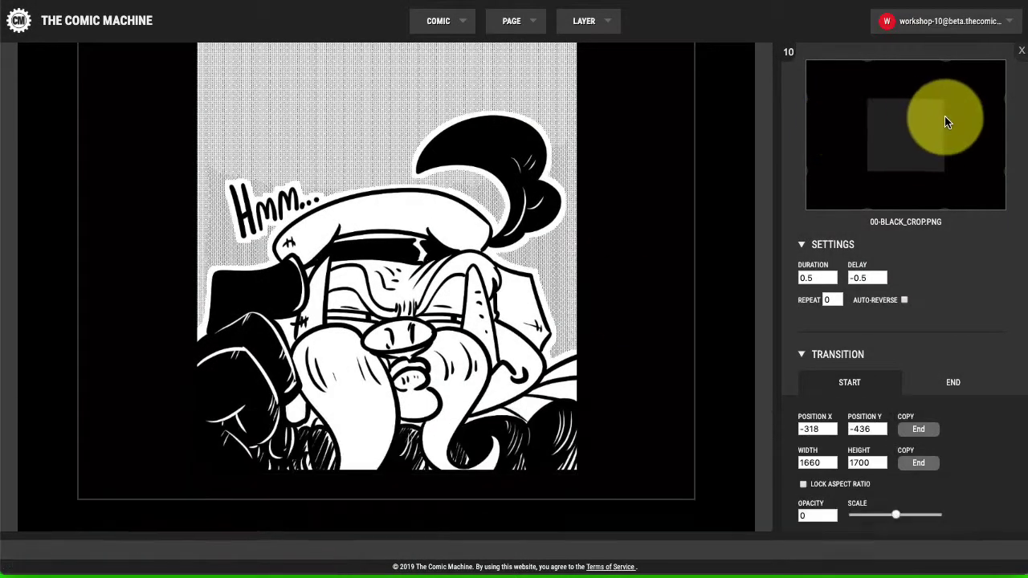
click(1021, 50)
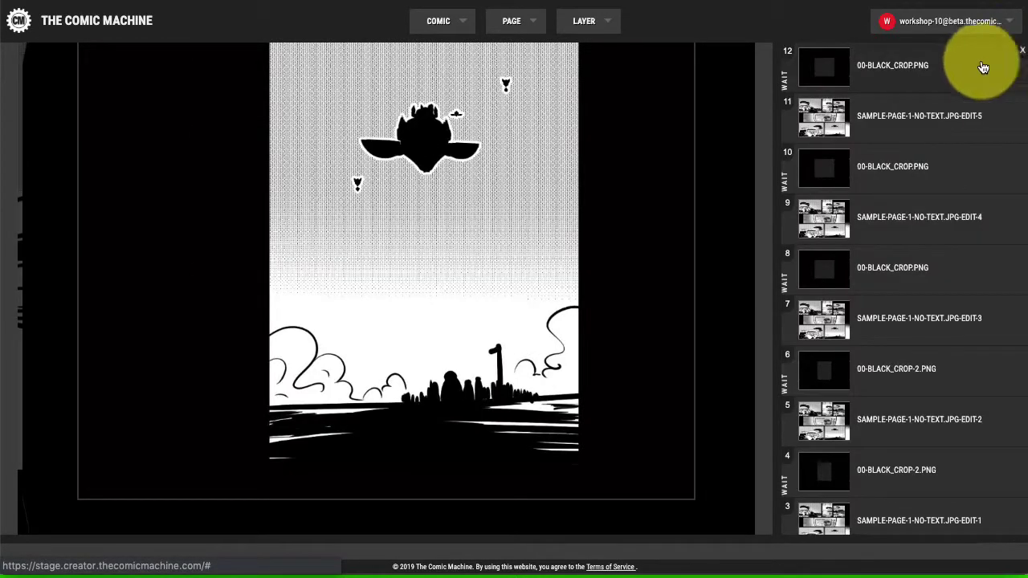
Review the timing, transition, wait and remove settings of the black crop on layer 12
click(854, 81)
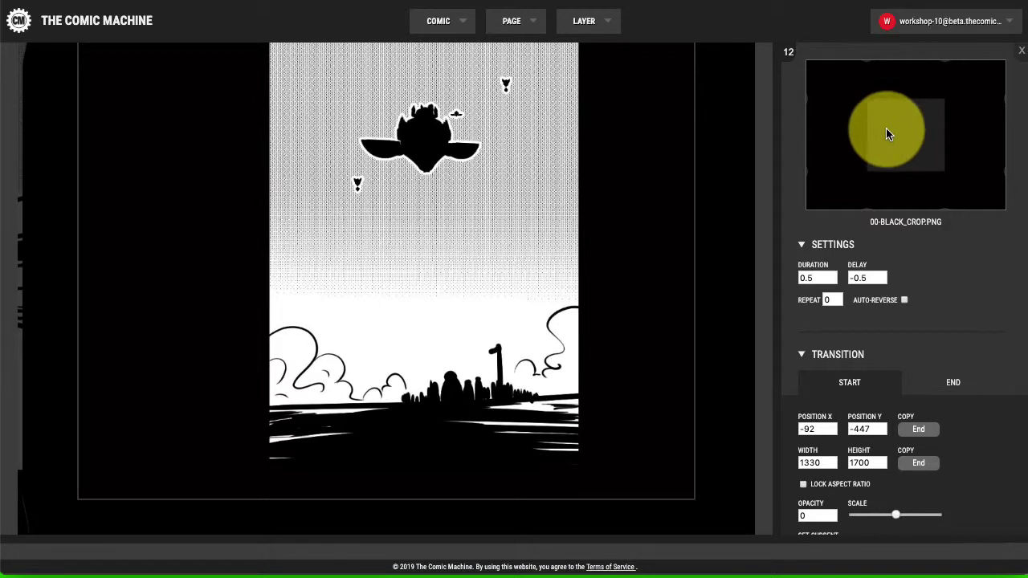
scroll(894, 131, down, 4)
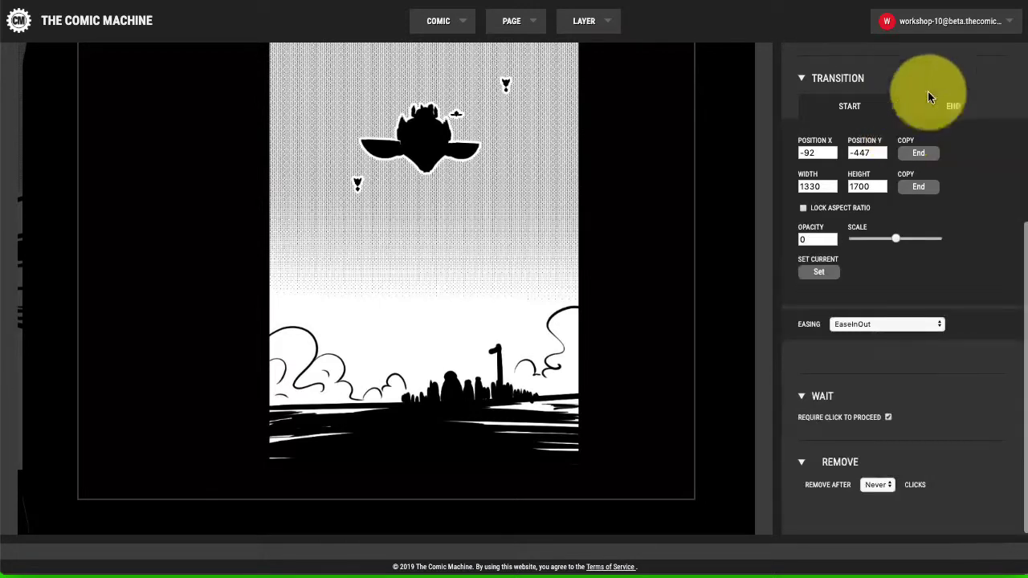
scroll(996, 60, up, 4)
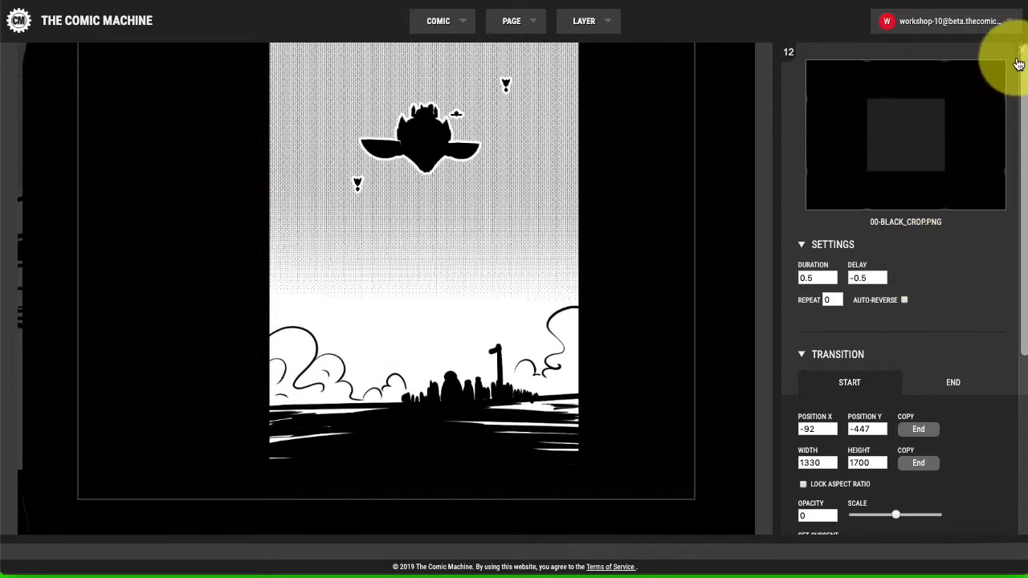
click(1016, 59)
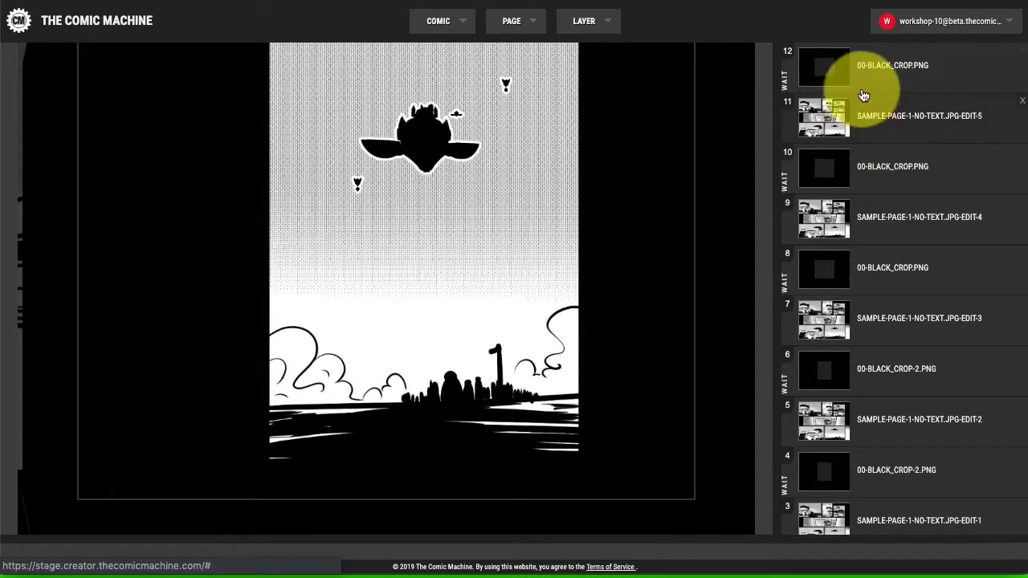
mouse_move(596, 23)
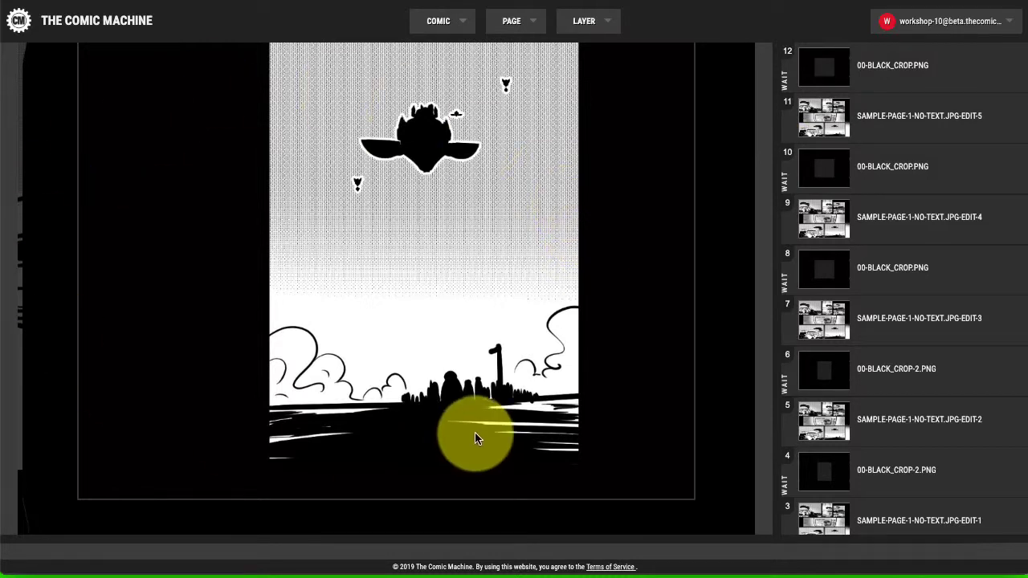
mouse_move(514, 23)
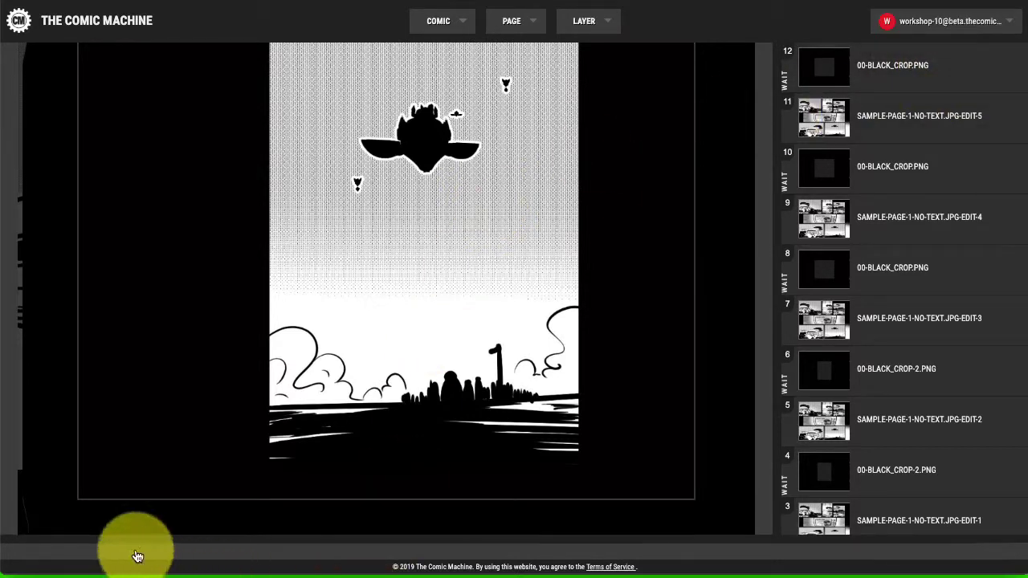
mouse_move(137, 555)
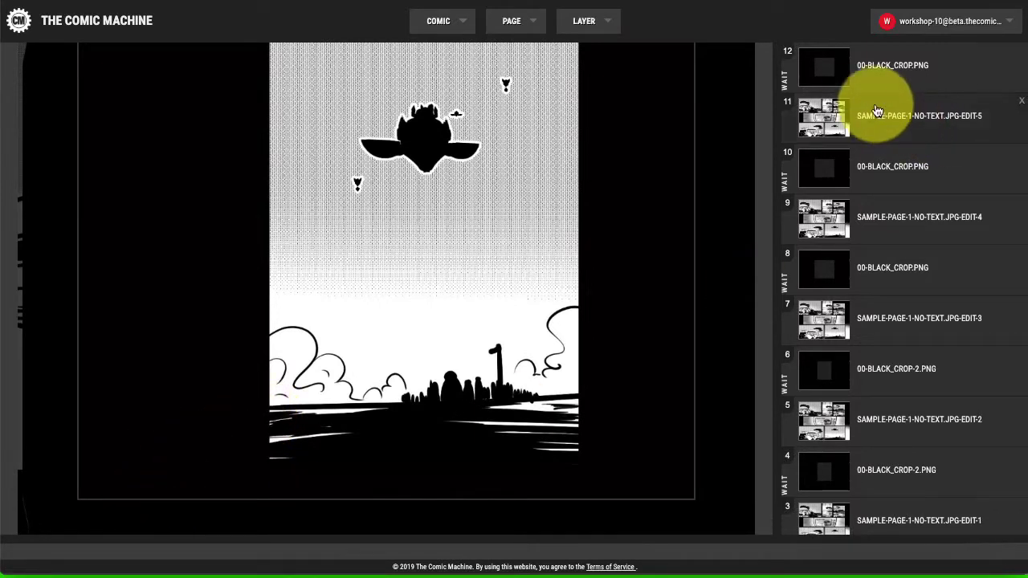
click(824, 68)
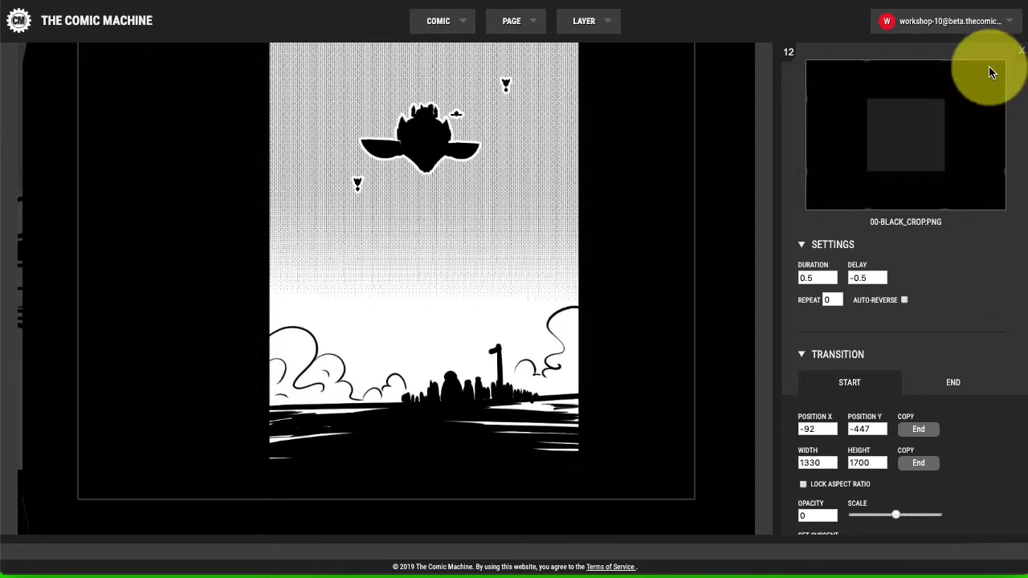
scroll(929, 257, down, 1)
scroll(929, 257, down, 3)
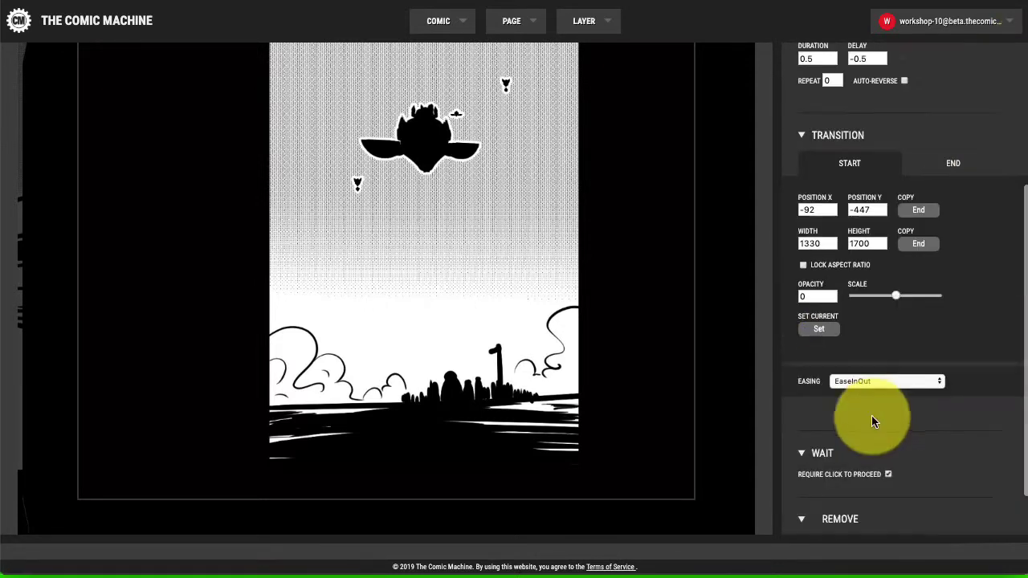
scroll(930, 108, up, 3)
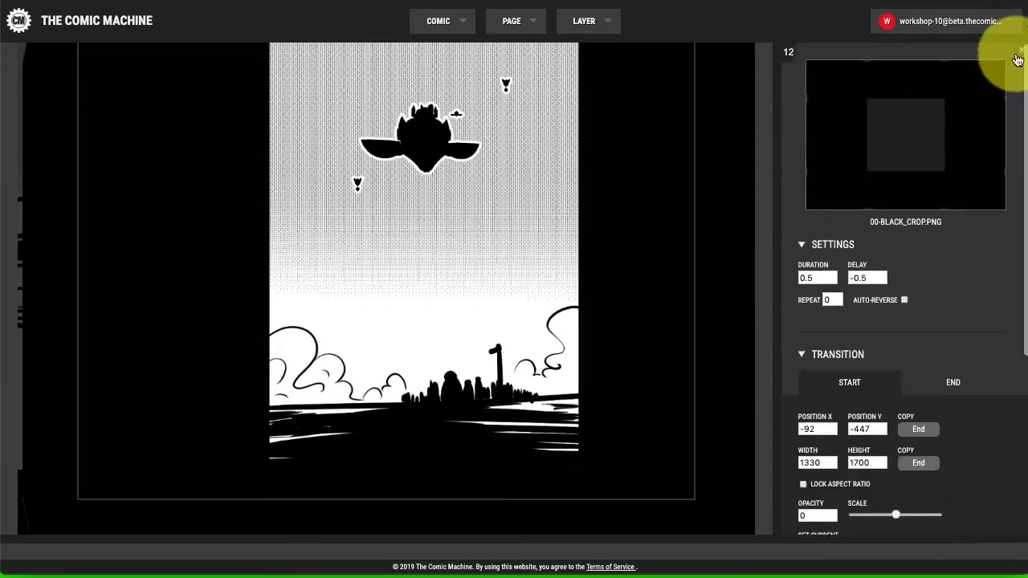
click(1018, 60)
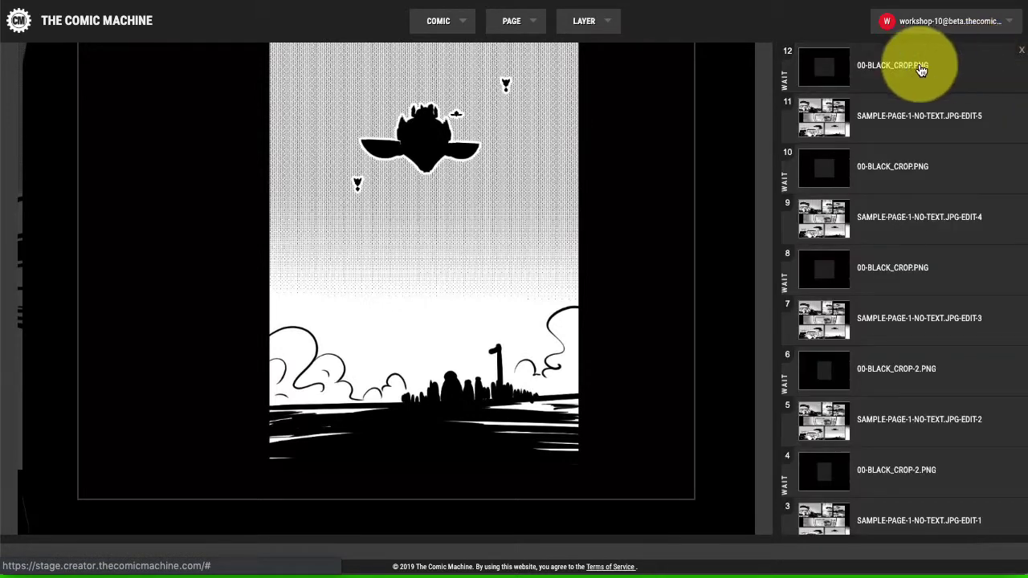
Select Page 1 in the page strip and add two blank pages after it
click(298, 553)
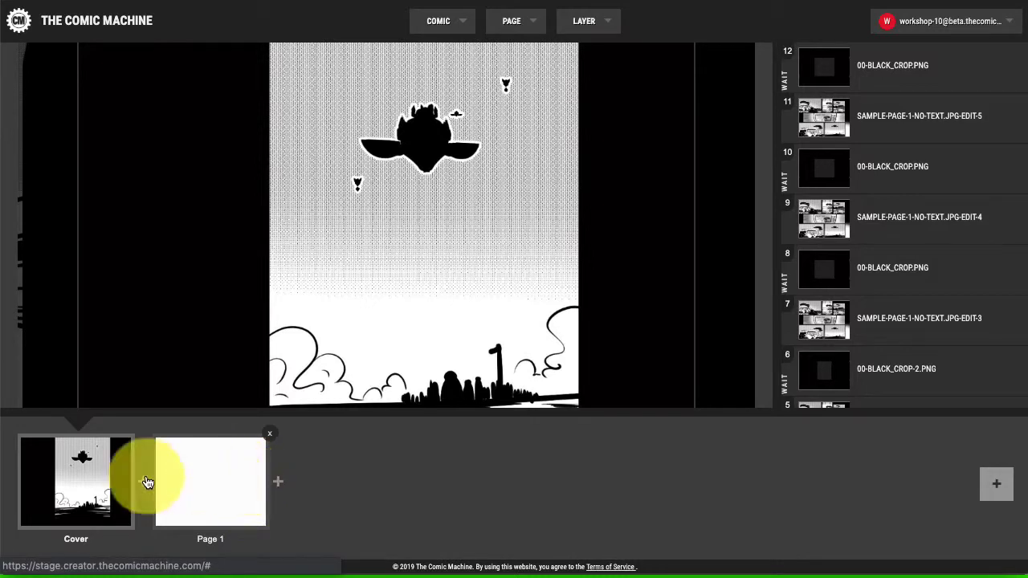
click(225, 467)
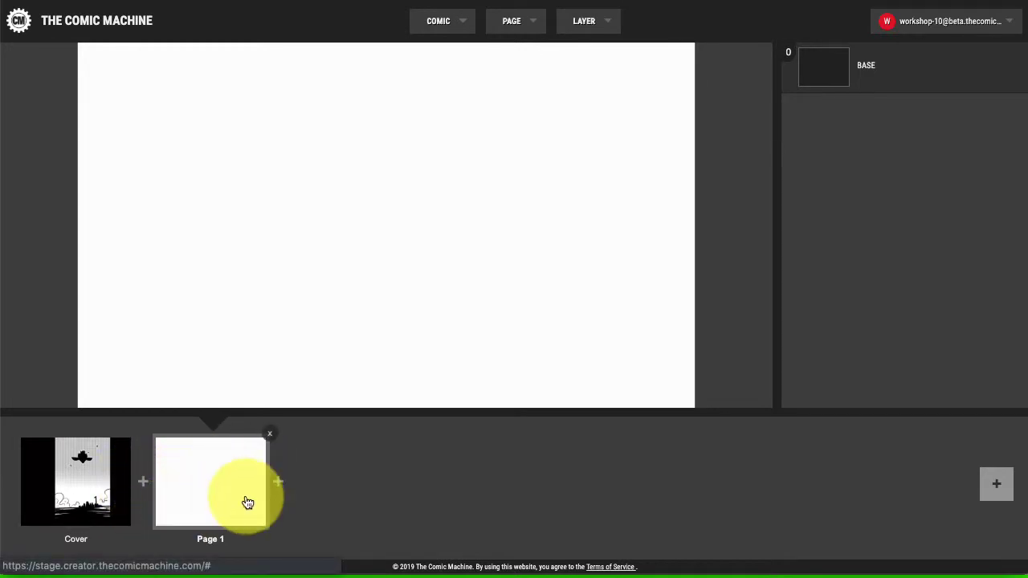
click(278, 484)
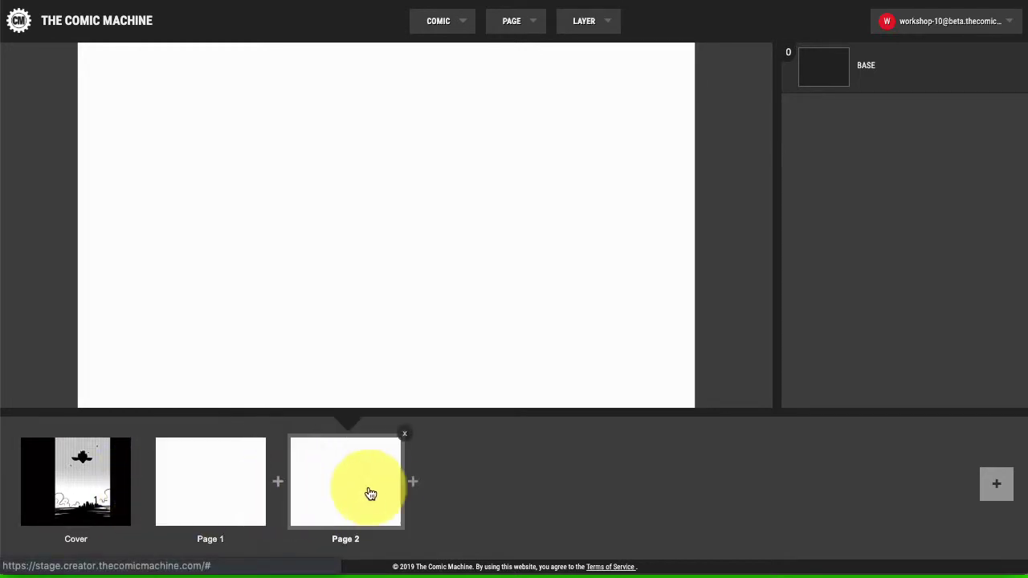
click(415, 484)
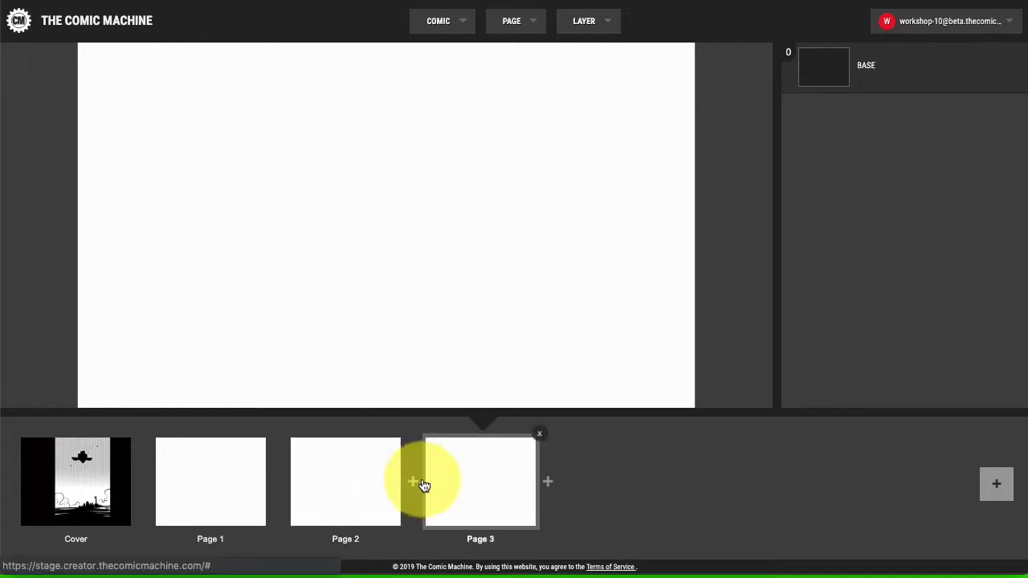
Delete the two blank pages, Page 3 and Page 2, from the comic
mouse_move(457, 29)
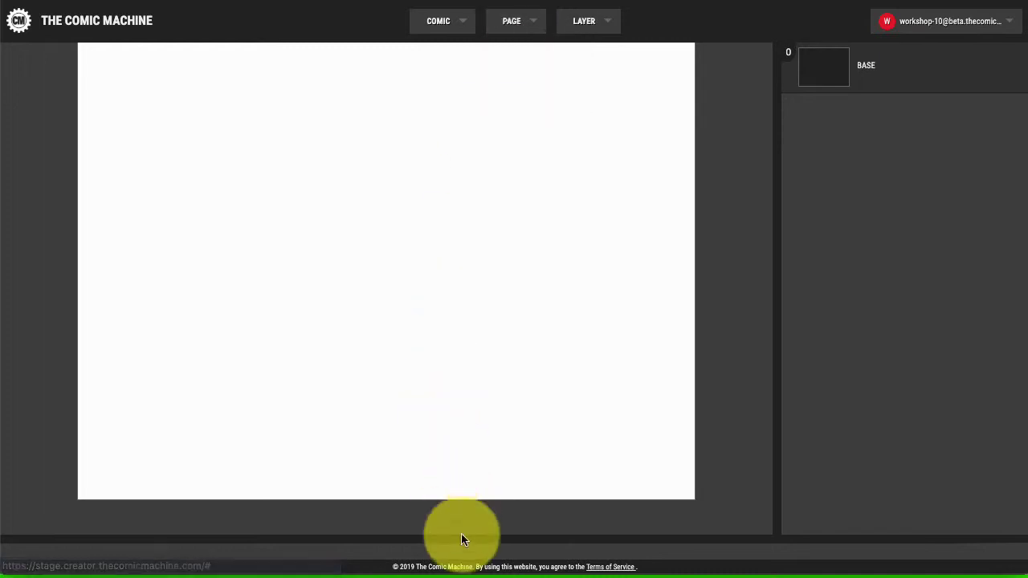
mouse_move(477, 544)
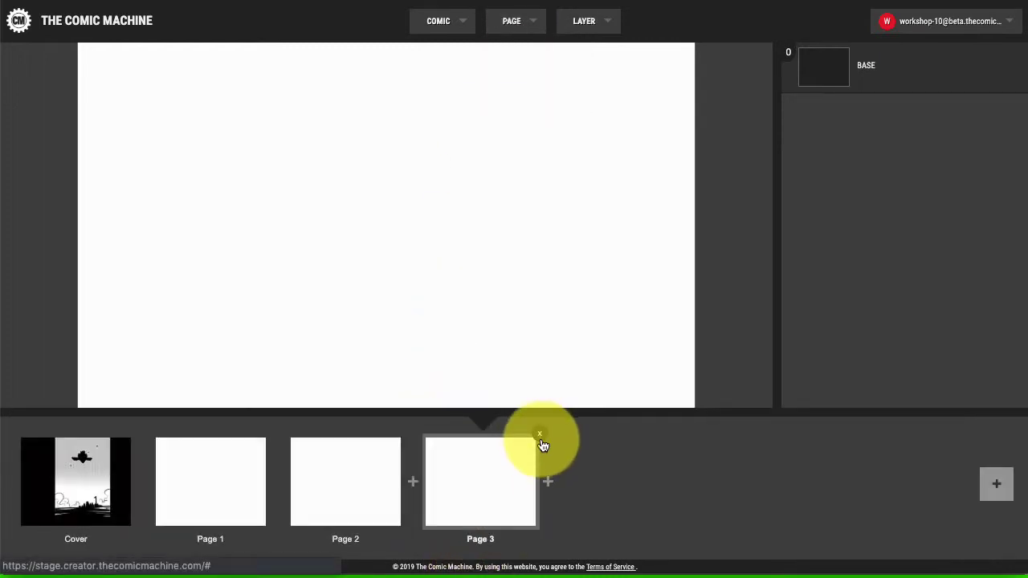
click(538, 438)
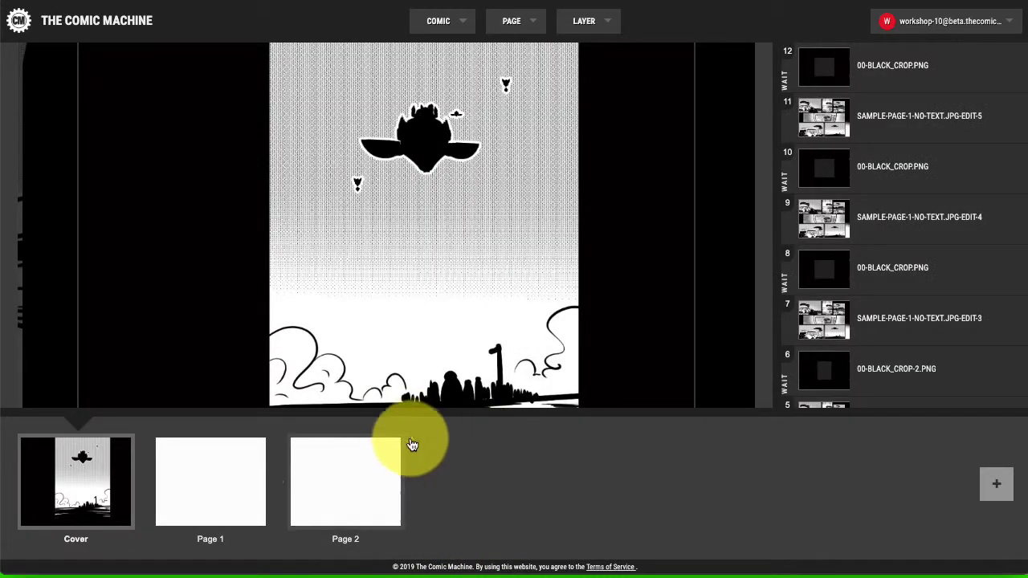
click(405, 438)
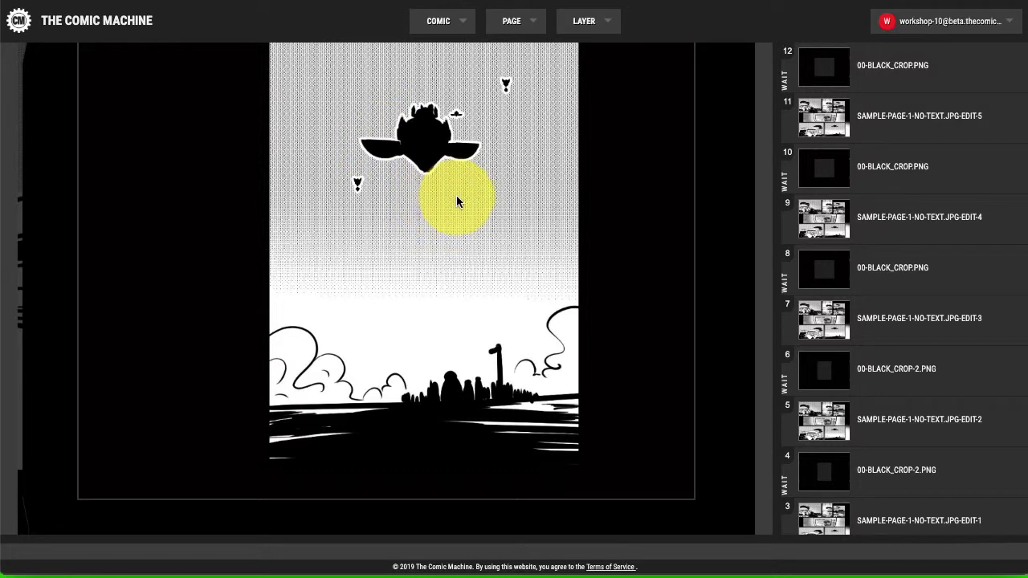
mouse_move(459, 542)
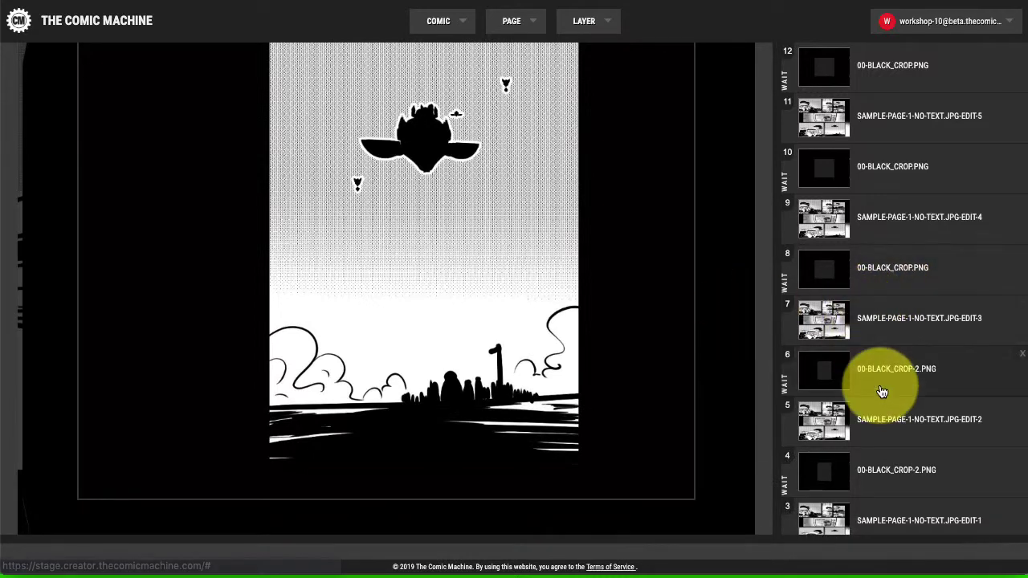
scroll(882, 391, down, 3)
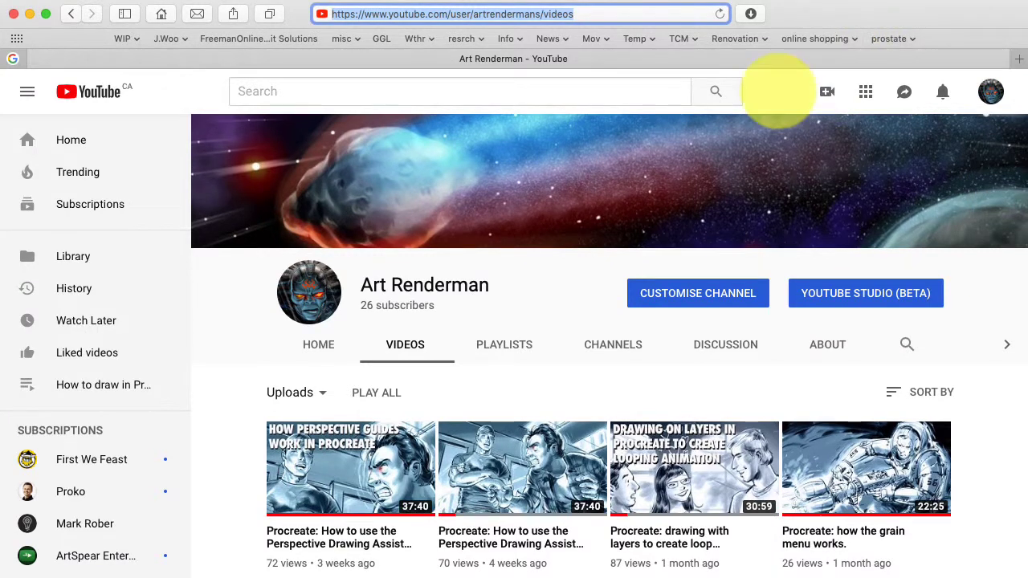
Switch to the YouTube channel's videos page in Safari and look at its uploads and full web address
click(778, 98)
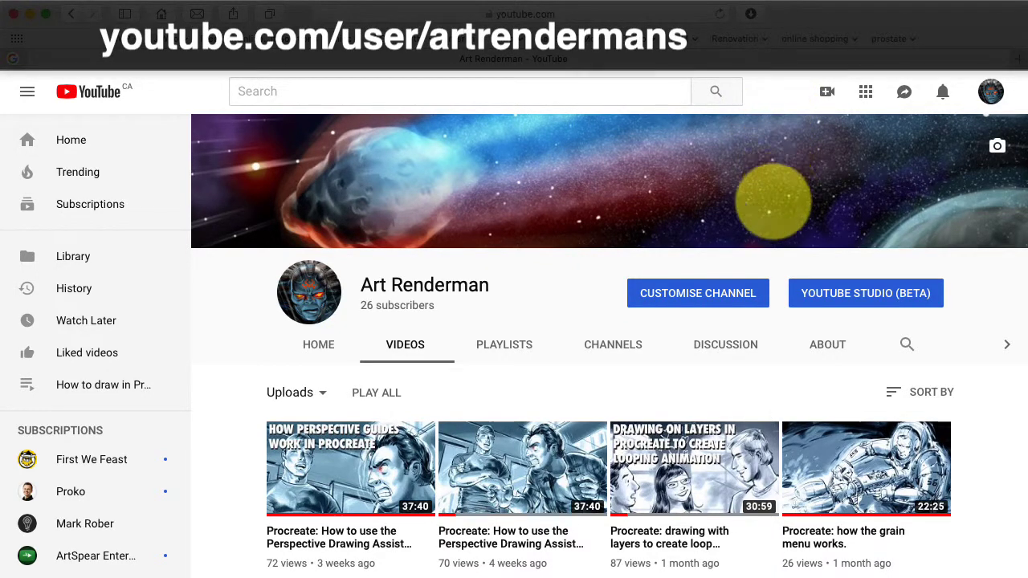
scroll(643, 312, down, 1)
scroll(636, 312, up, 1)
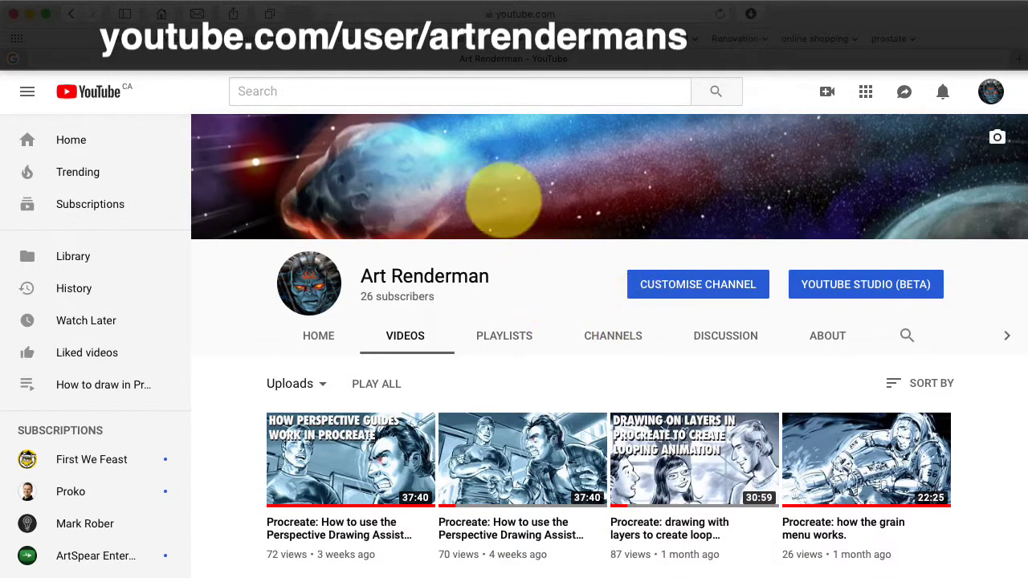
click(595, 14)
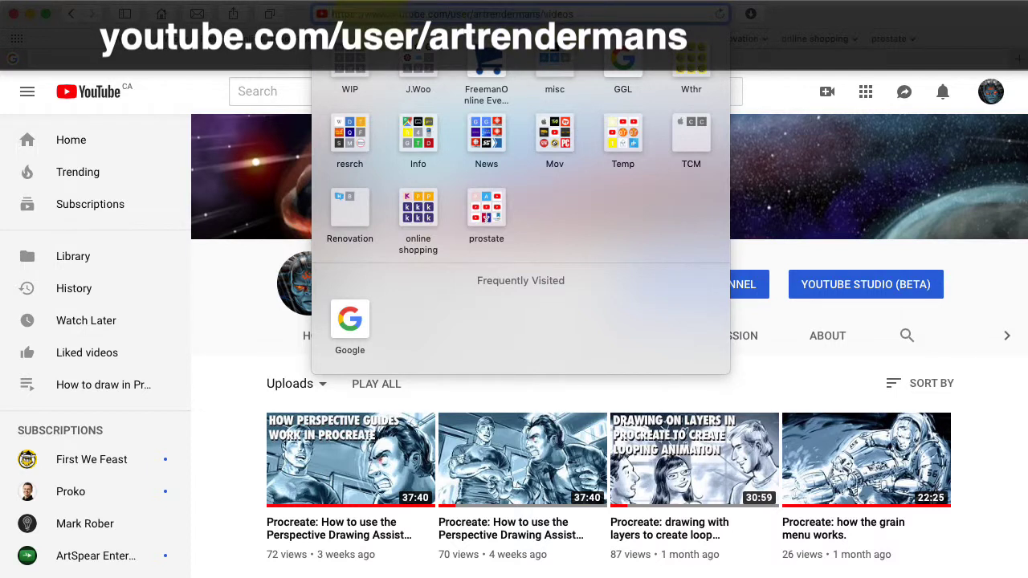
key(Escape)
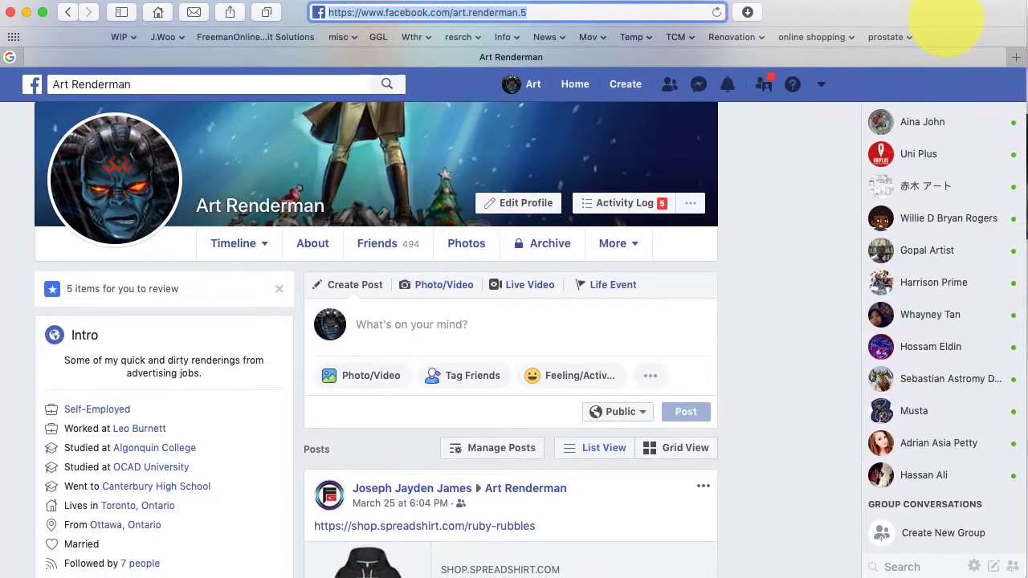
View the cover area of the artist's Facebook profile page and check its full web address
click(791, 171)
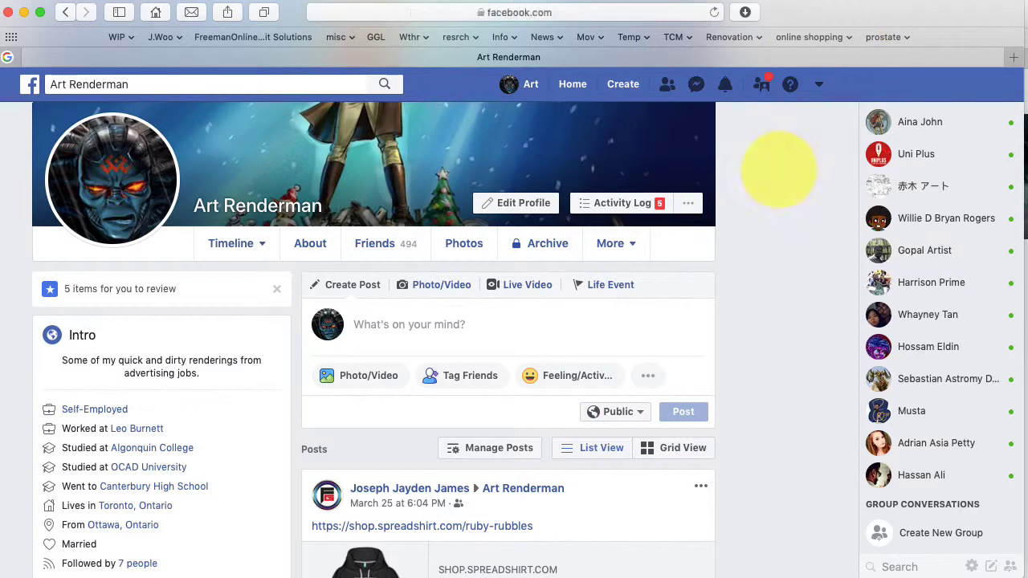
scroll(779, 169, up, 3)
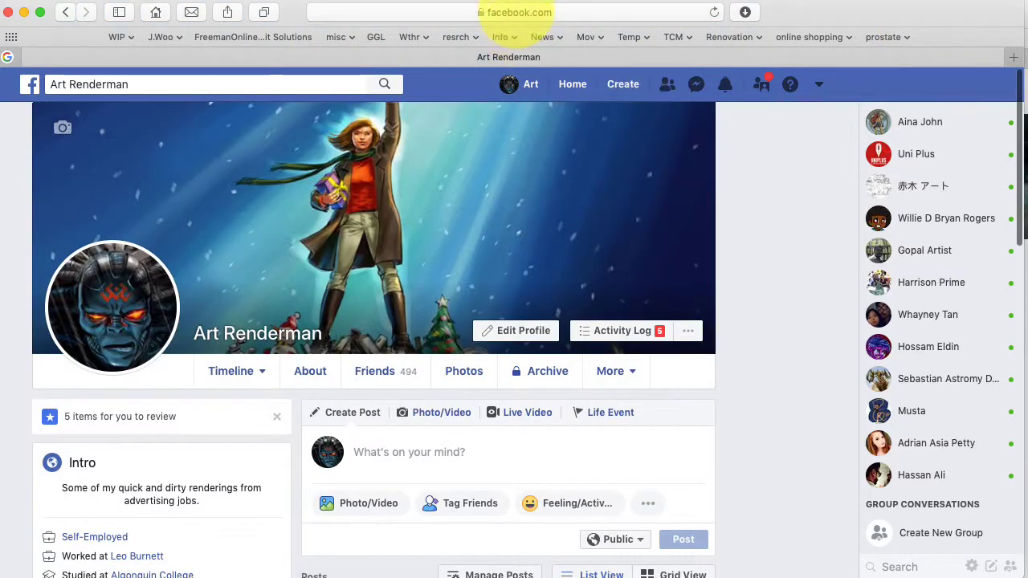
click(514, 12)
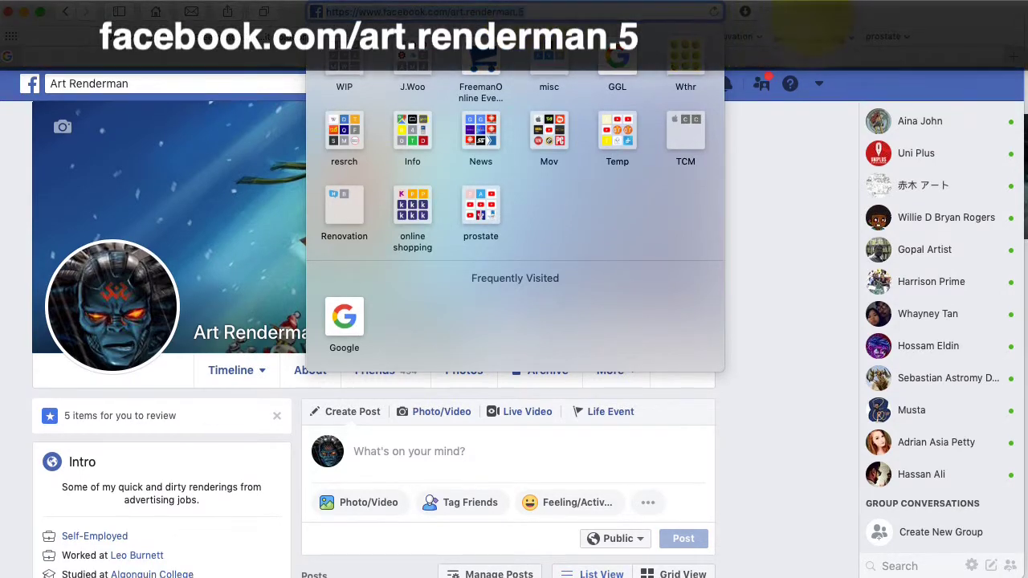
click(771, 217)
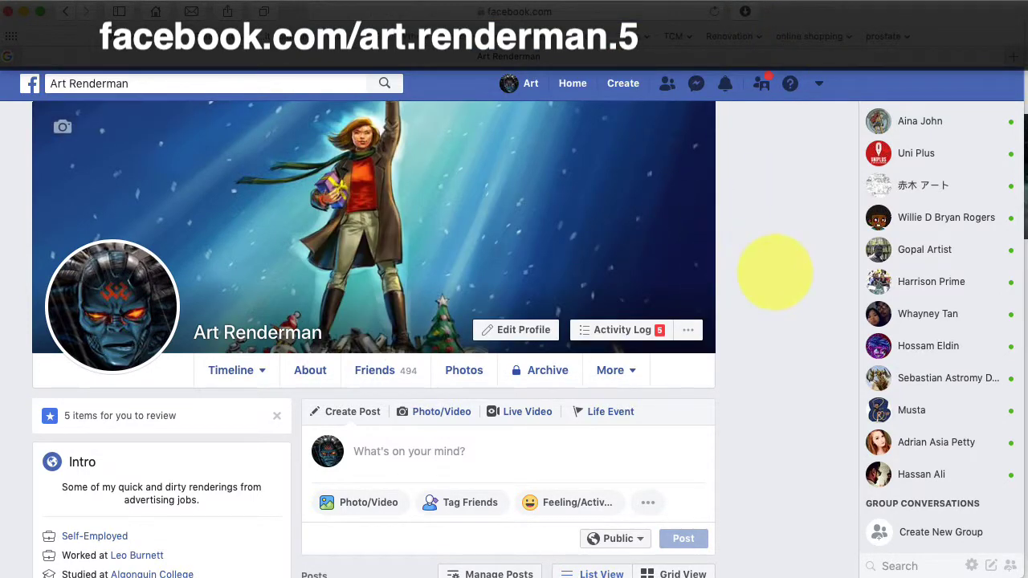